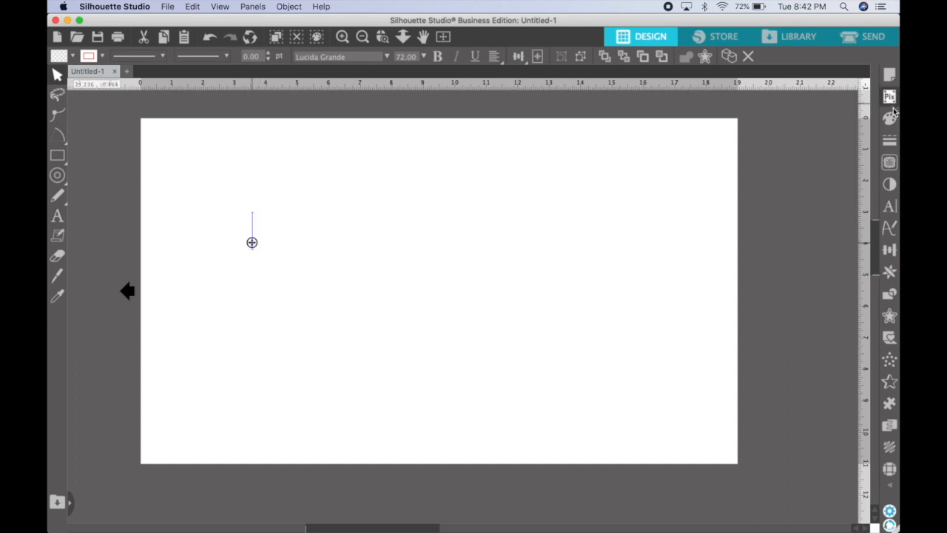
Enter a two-line text with the first name on the first line and 12/2021 on the second
left_click(890, 207)
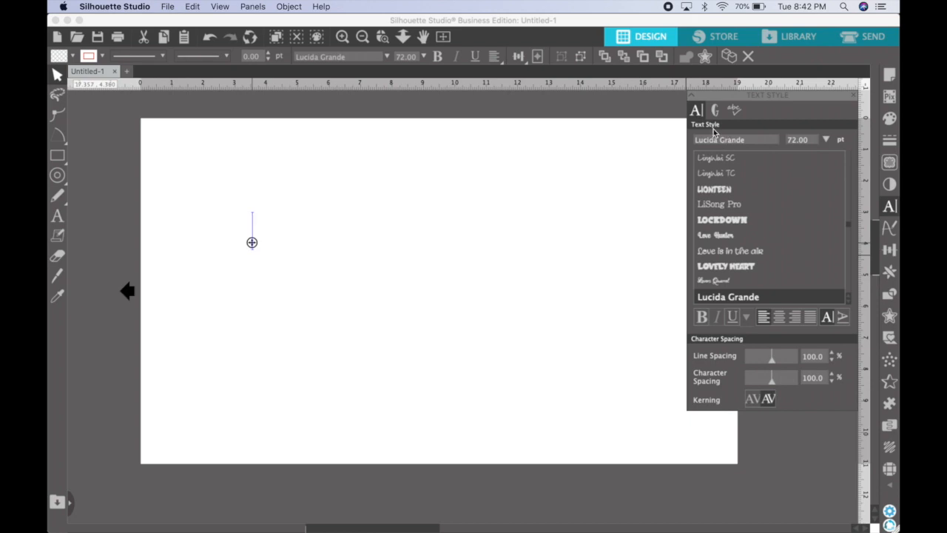
type("Michael")
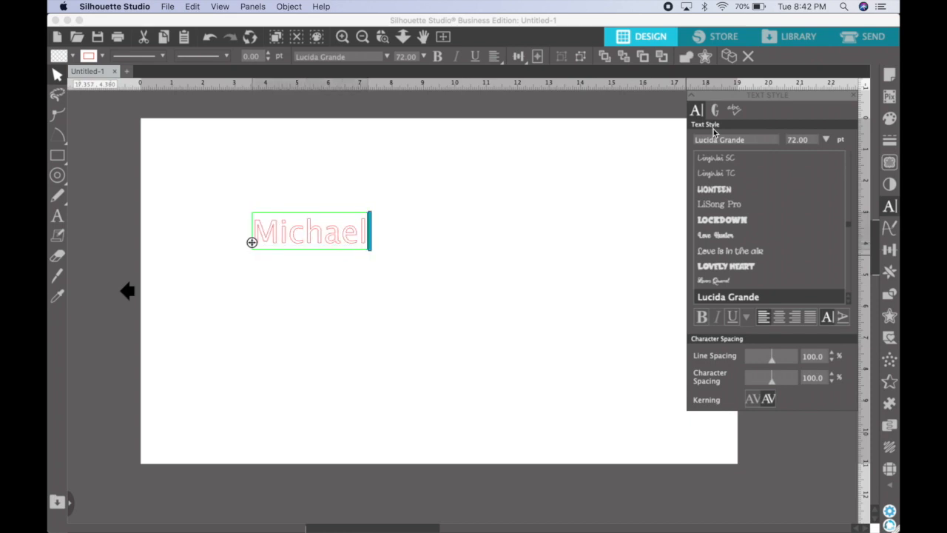
key("Return")
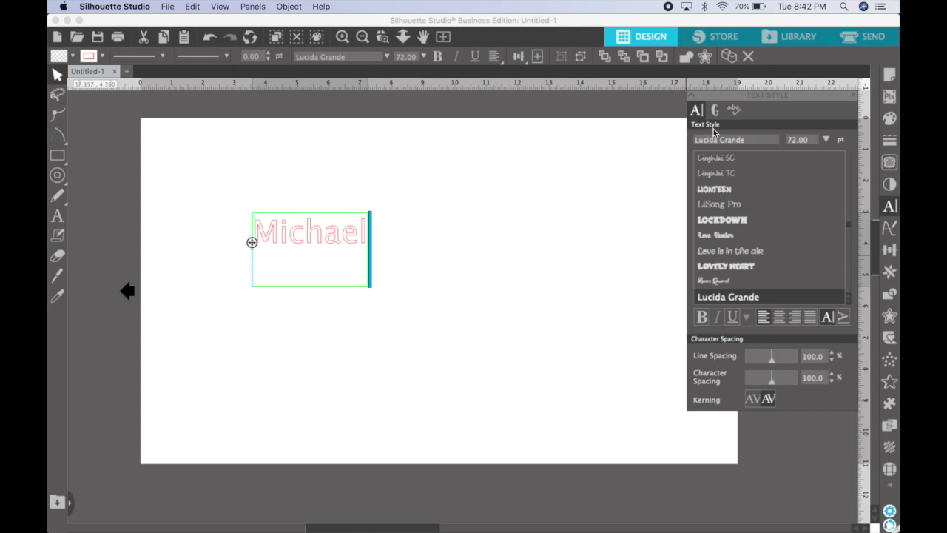
type("12/2021")
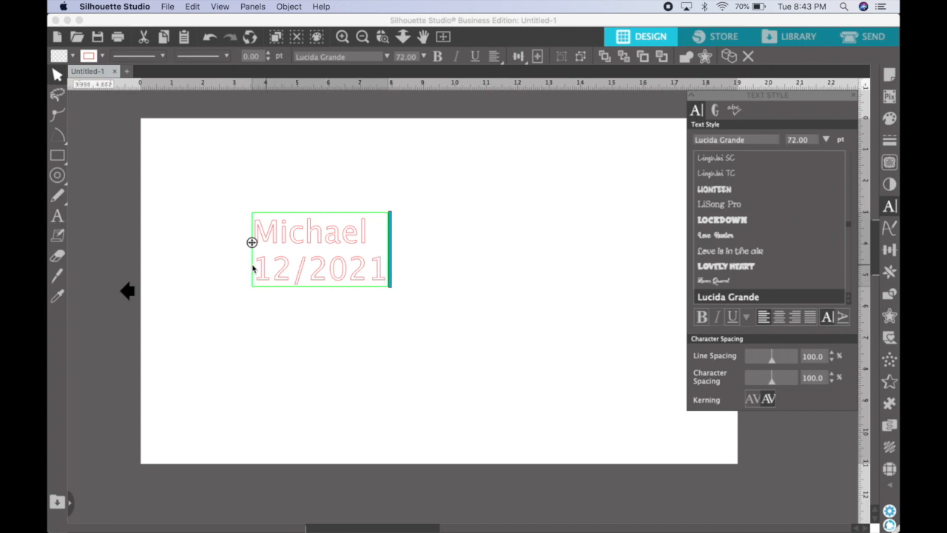
Change the font of both text lines to SedonaScriptFLF
left_click(385, 273)
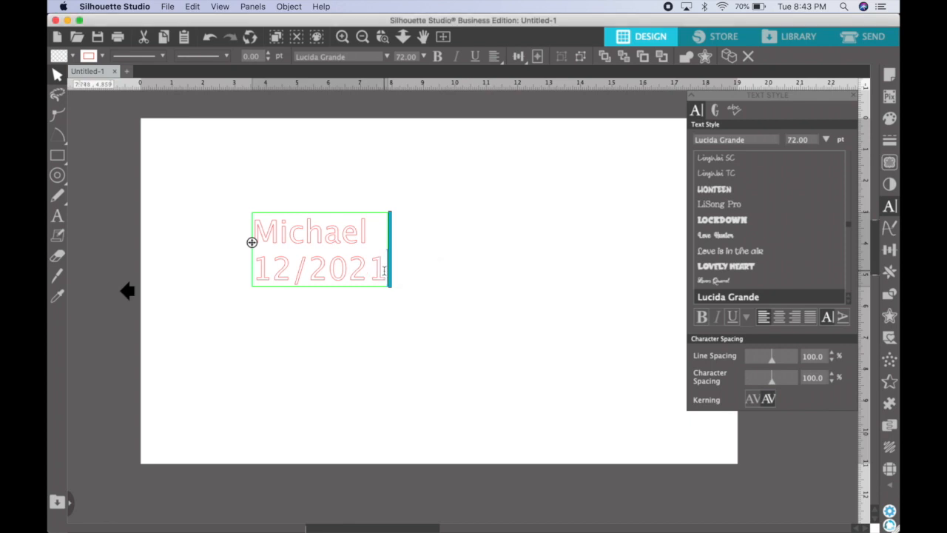
key("super+a")
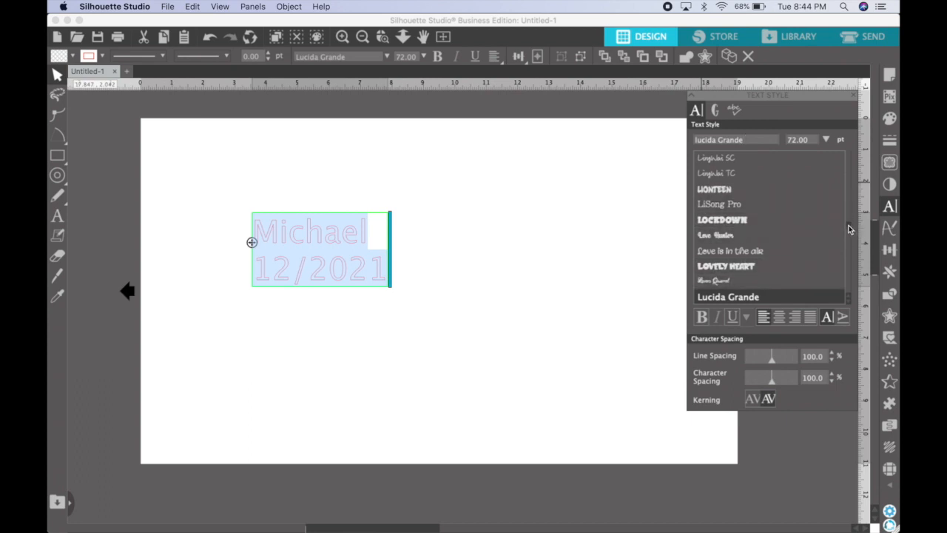
left_click_drag(849, 225, 849, 234)
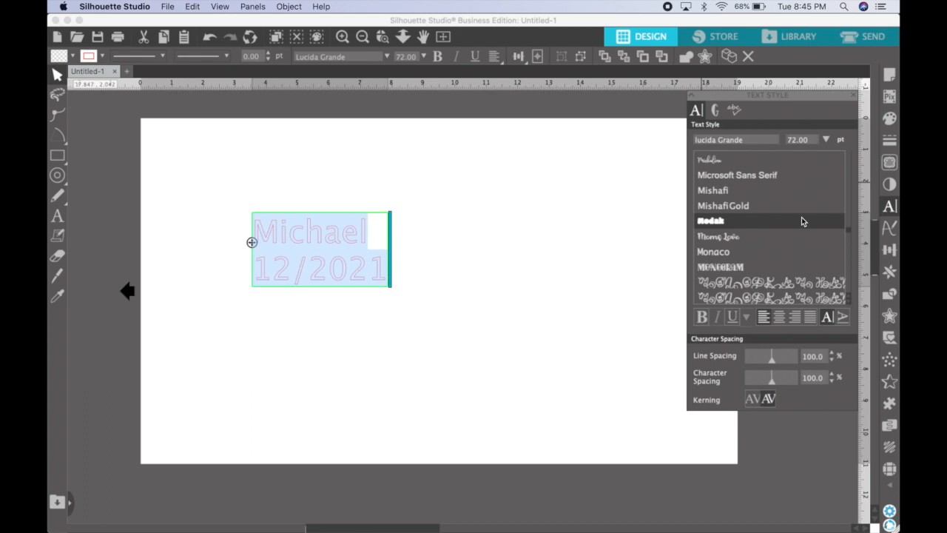
scroll(803, 222, "down", 5)
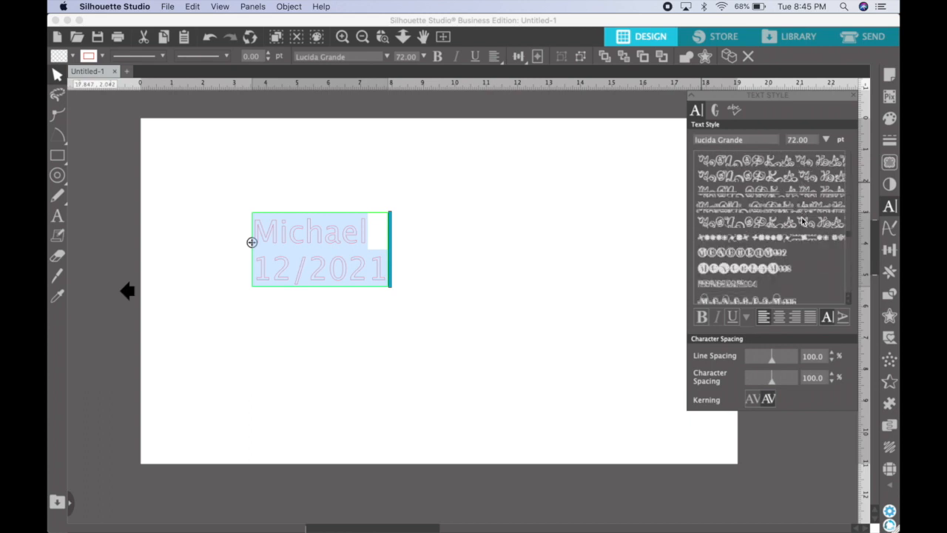
scroll(803, 221, "down", 6)
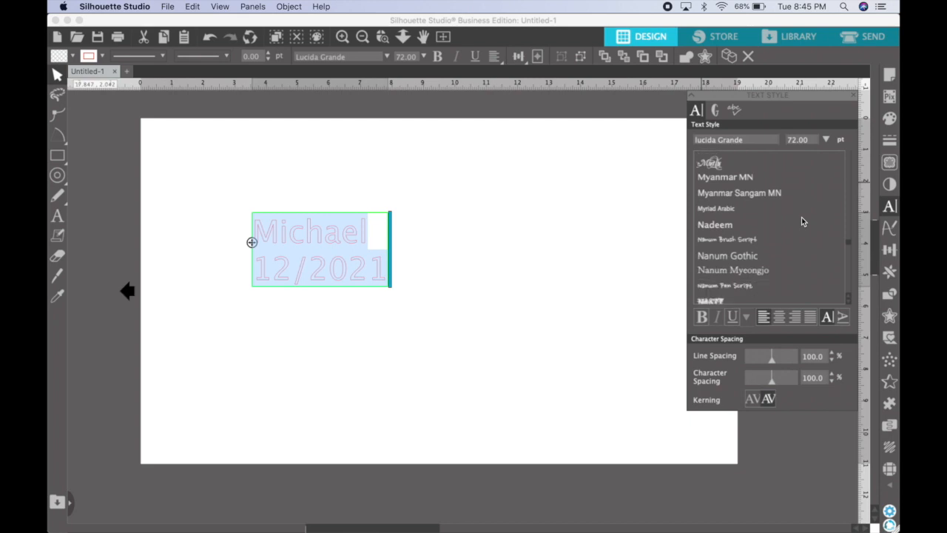
scroll(802, 221, "down", 3)
scroll(801, 217, "down", 8)
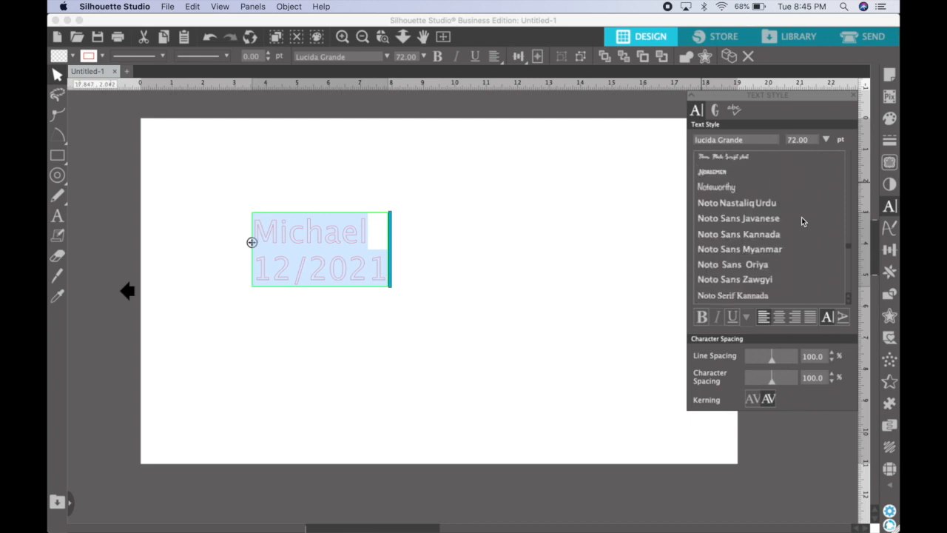
scroll(801, 221, "down", 10)
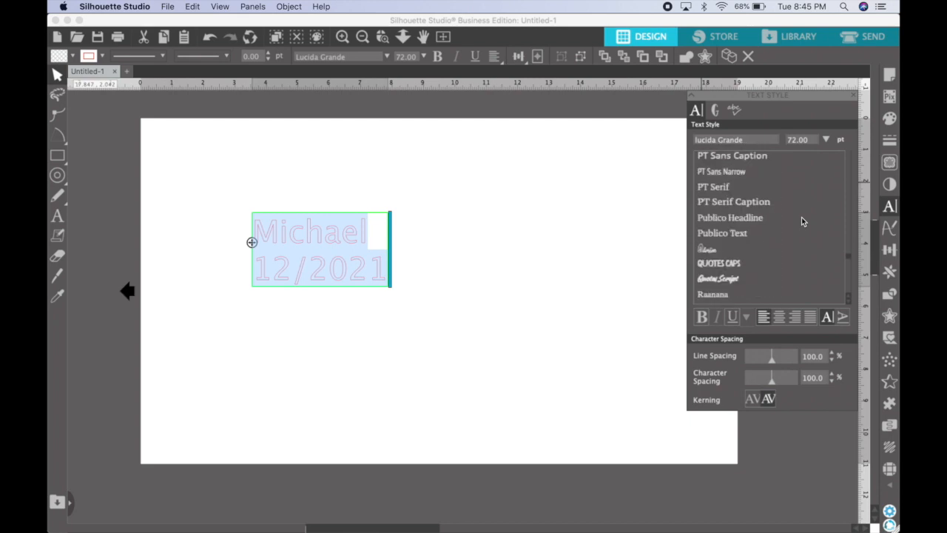
scroll(801, 218, "down", 5)
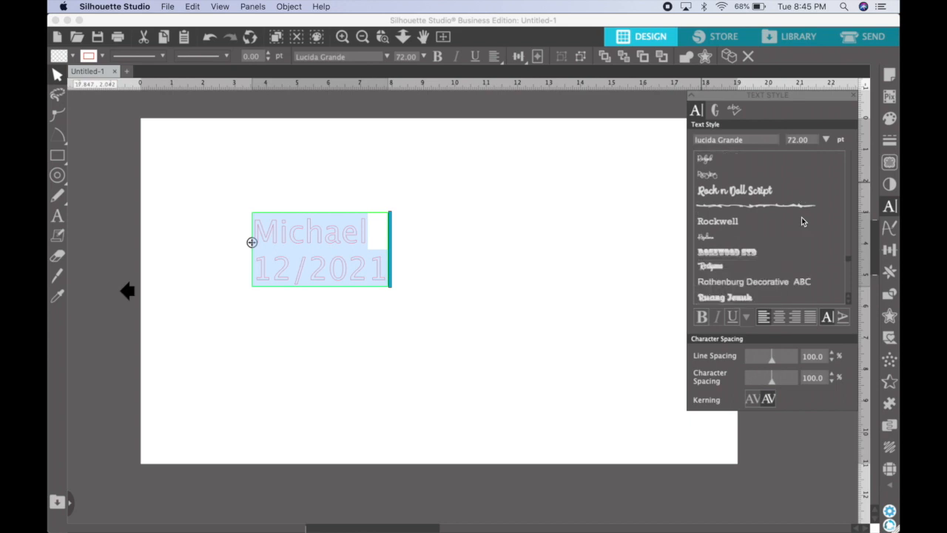
scroll(801, 221, "down", 6)
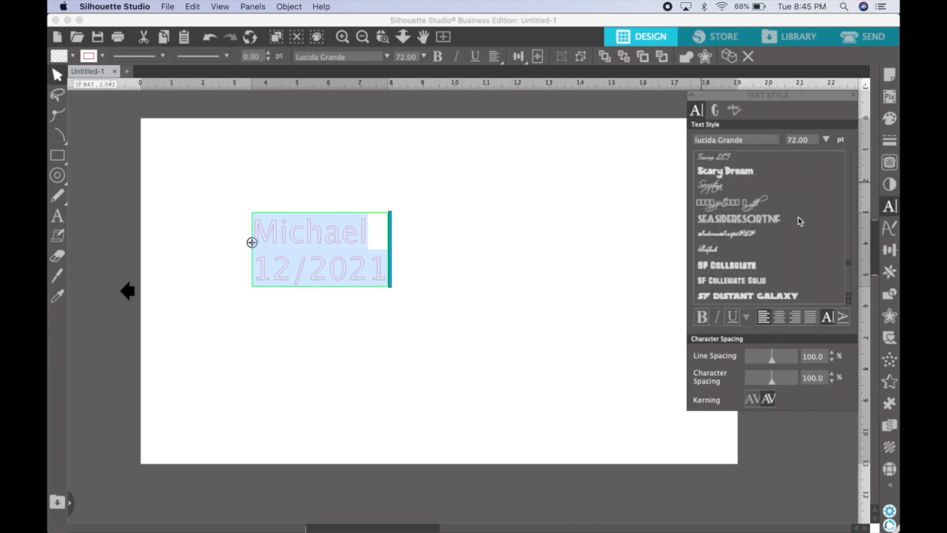
left_click(734, 237)
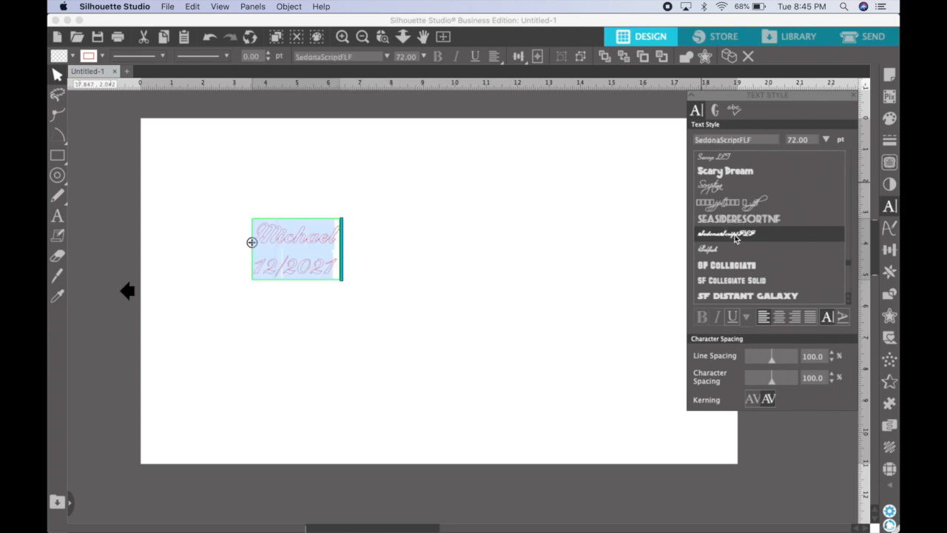
Set the size of both text lines to 144 pt
left_click(827, 140)
left_click_drag(829, 154, 829, 197)
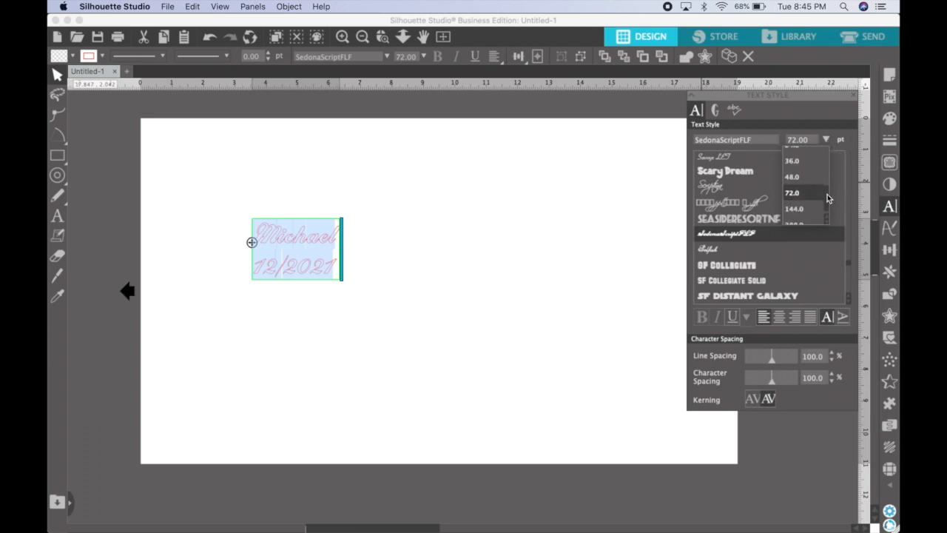
left_click(806, 208)
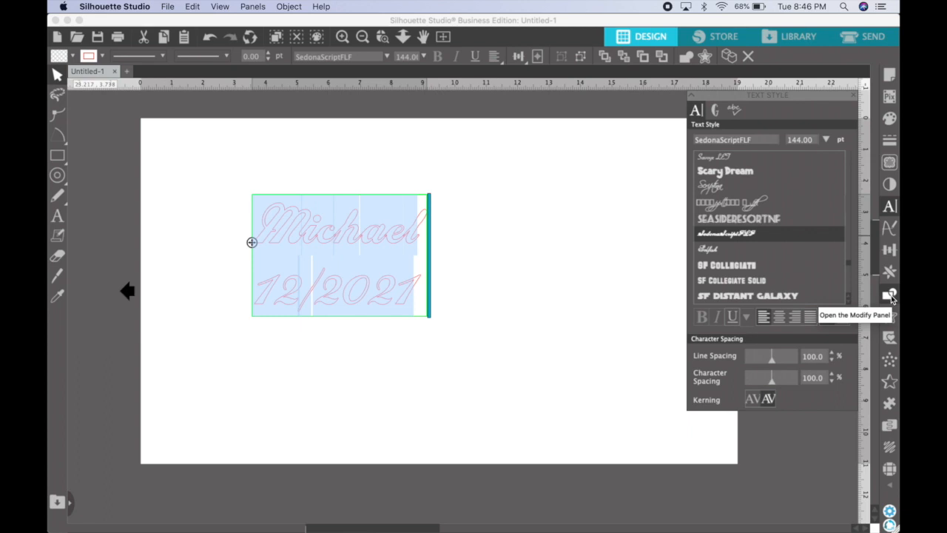
left_click(687, 57)
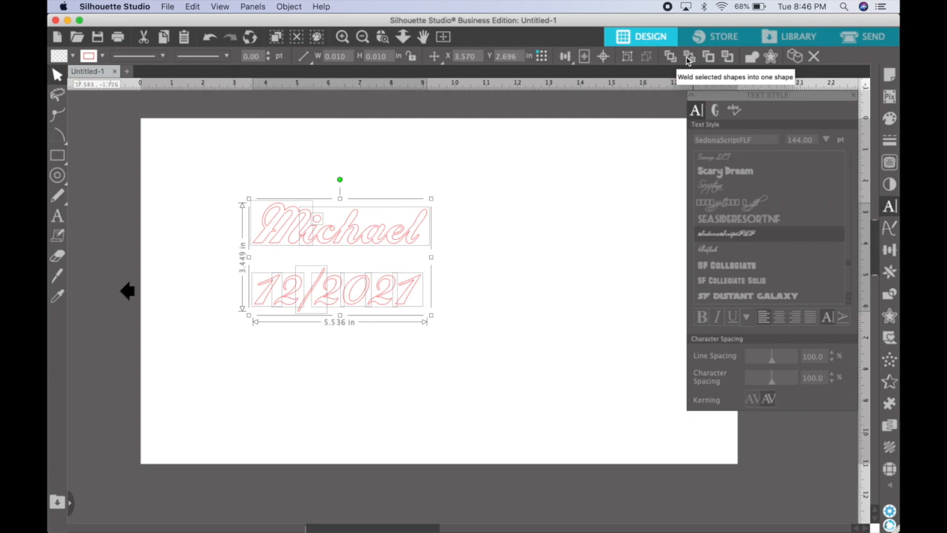
key("super+z")
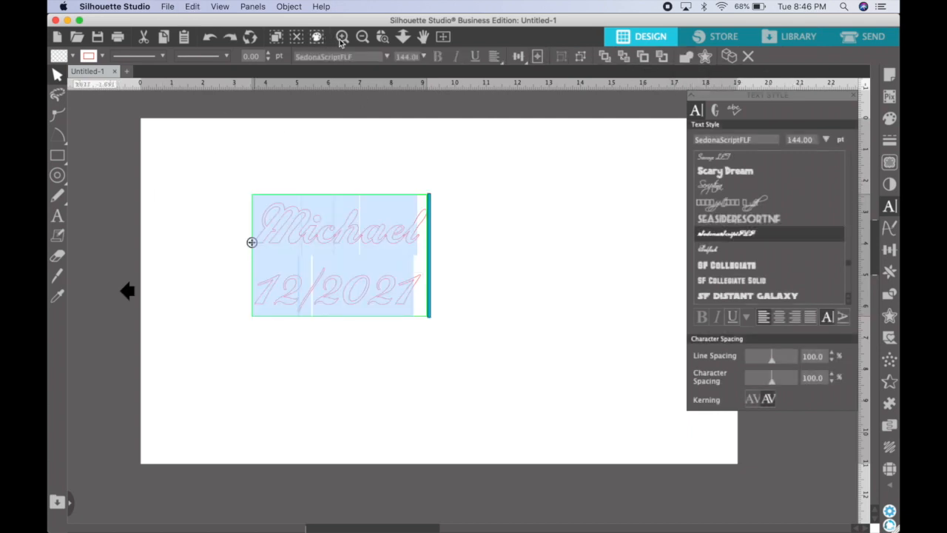
left_click(333, 231)
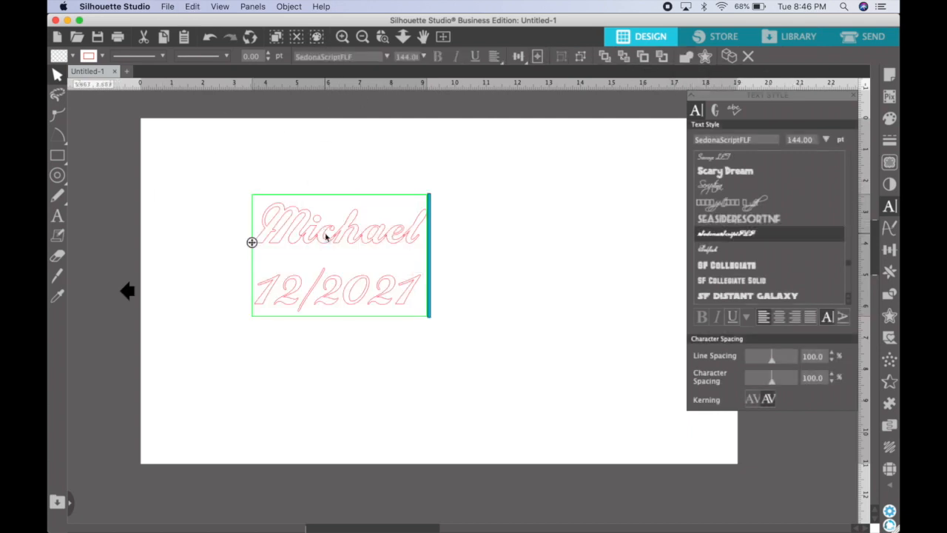
Weld the script text so the overlapping letters of the name merge into one outline
left_click(341, 36)
left_click(342, 36)
left_click(341, 36)
left_click(341, 37)
scroll(198, 174, "left", 10)
scroll(198, 173, "up", 5)
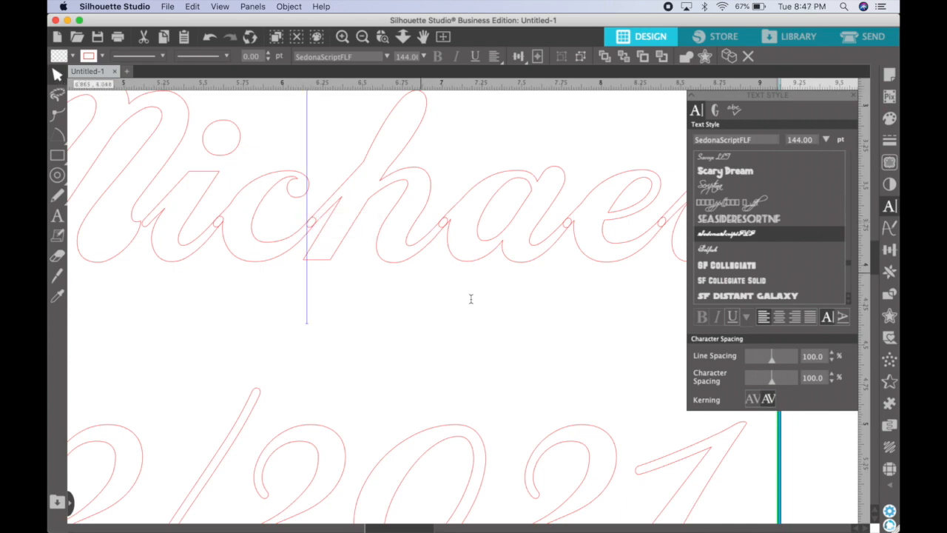
left_click(803, 462)
left_click(480, 232)
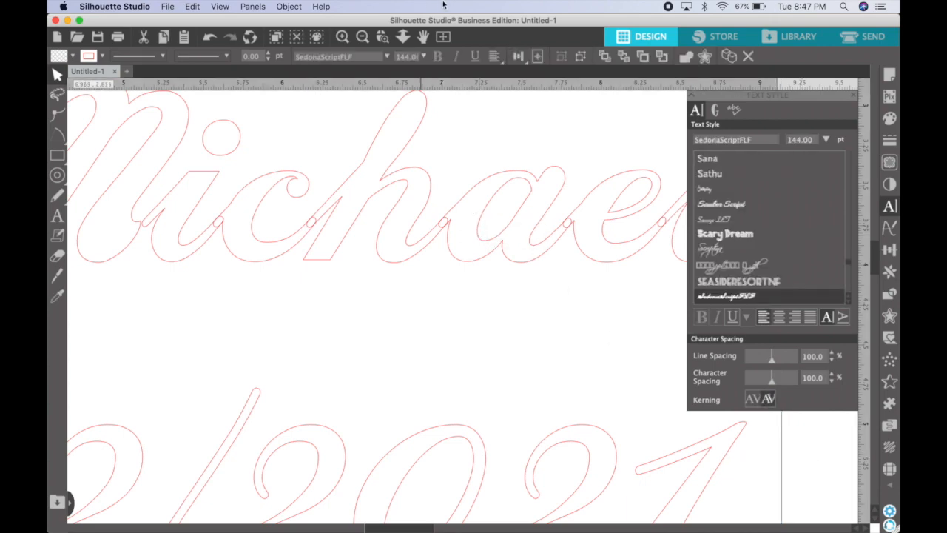
left_click(686, 57)
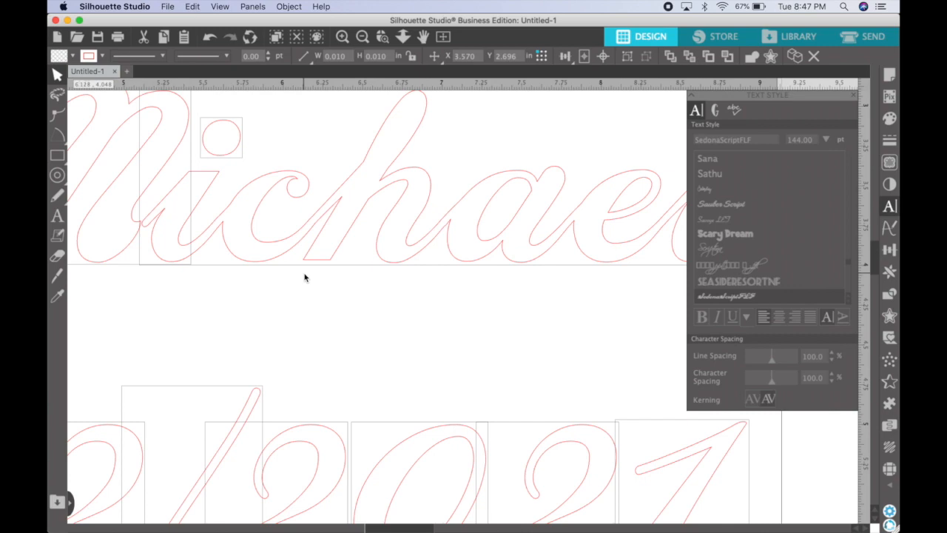
Draw a small upright rectangle about 0.039 in wide and 0.179 in high beside the capital M
left_click(363, 37)
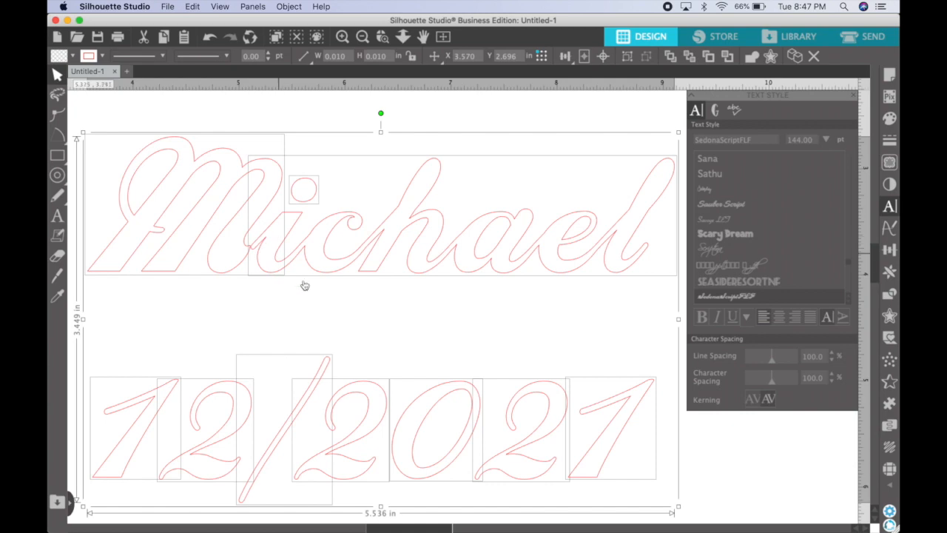
scroll(402, 290, "down", 3)
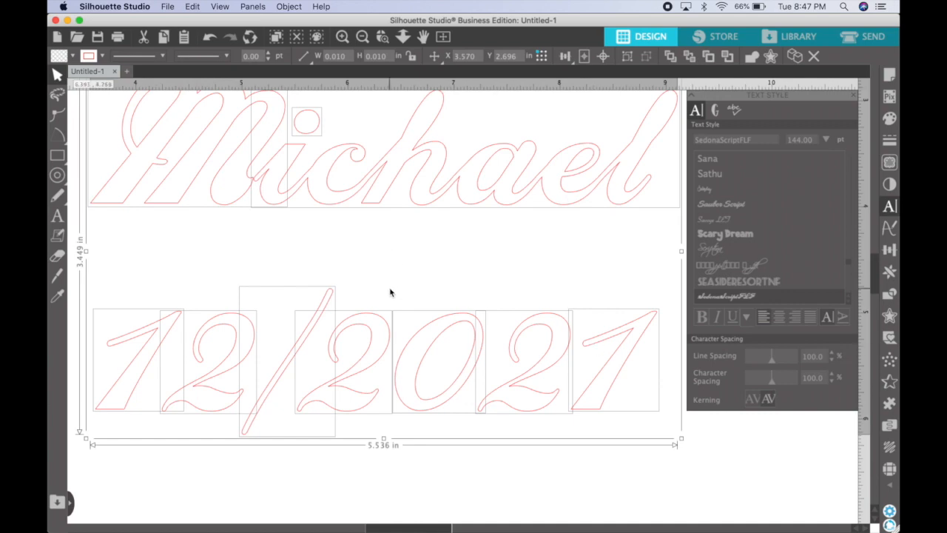
scroll(390, 292, "up", 3)
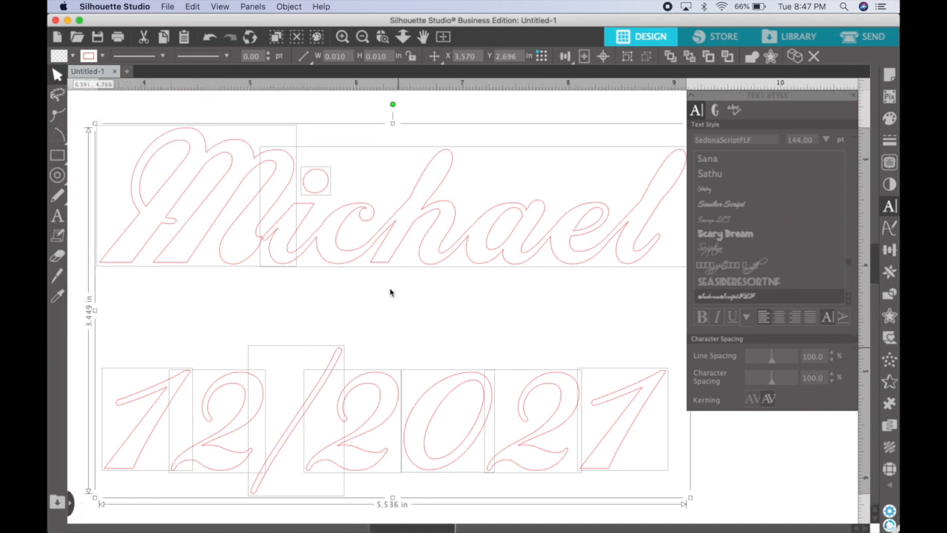
left_click(346, 104)
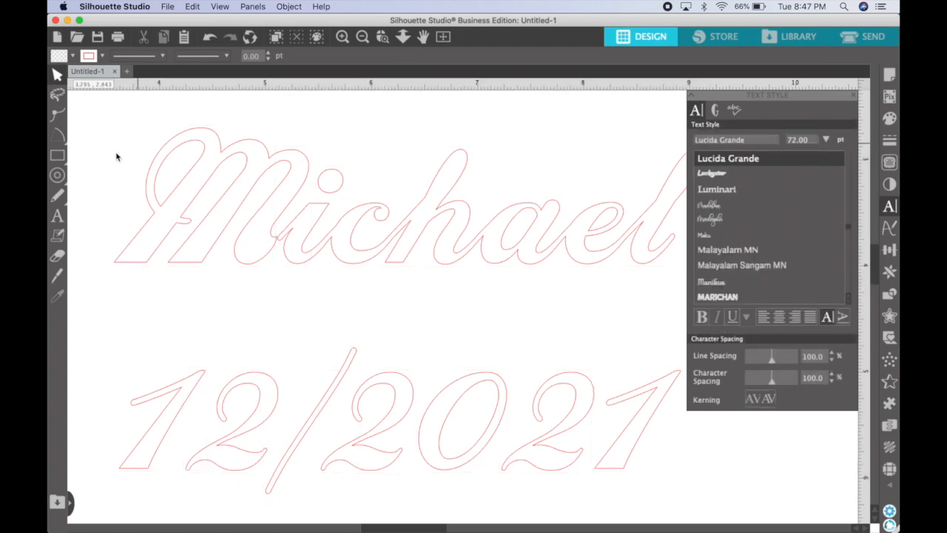
left_click(56, 156)
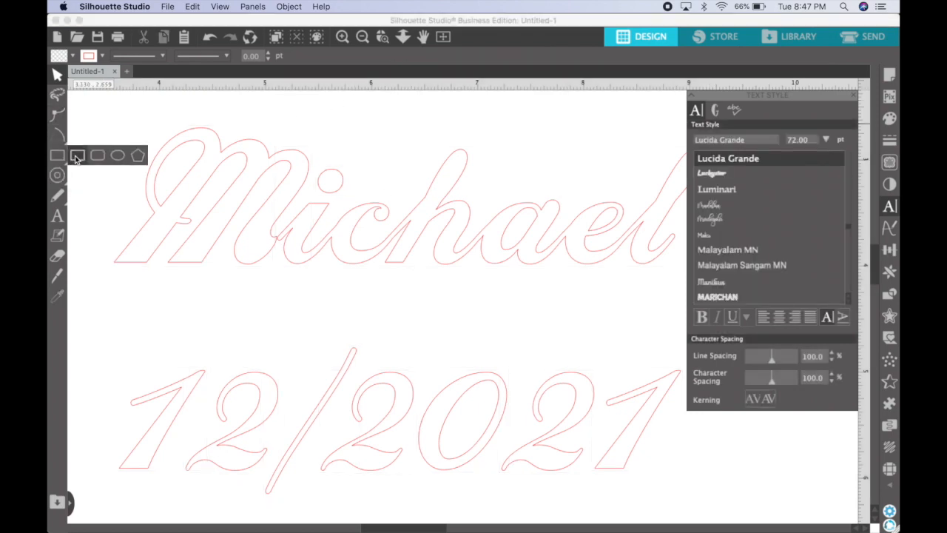
left_click(77, 156)
left_click_drag(87, 112, 91, 134)
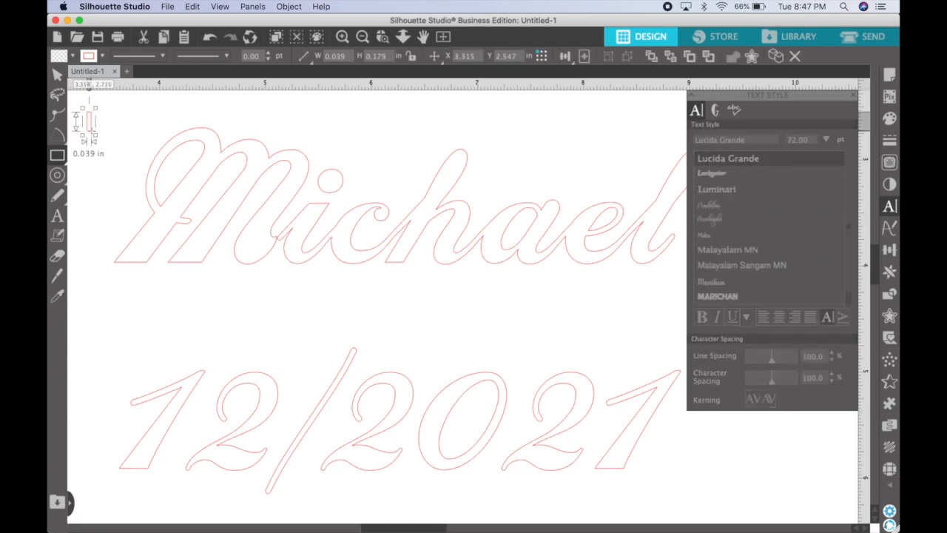
Move the small rectangle between the i and its dot and rotate it to match the letter's slant, bridging both shapes
left_click(59, 75)
left_click(92, 122)
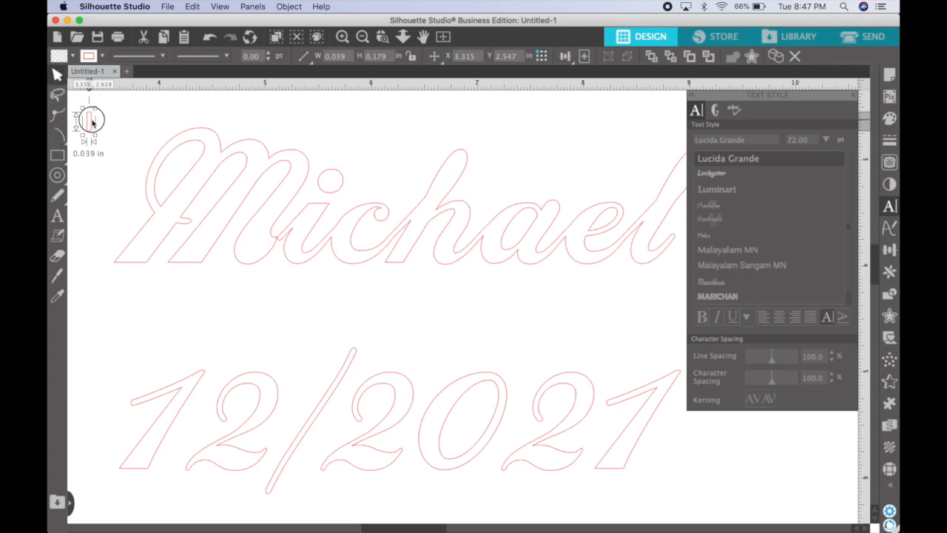
left_click_drag(92, 122, 322, 201)
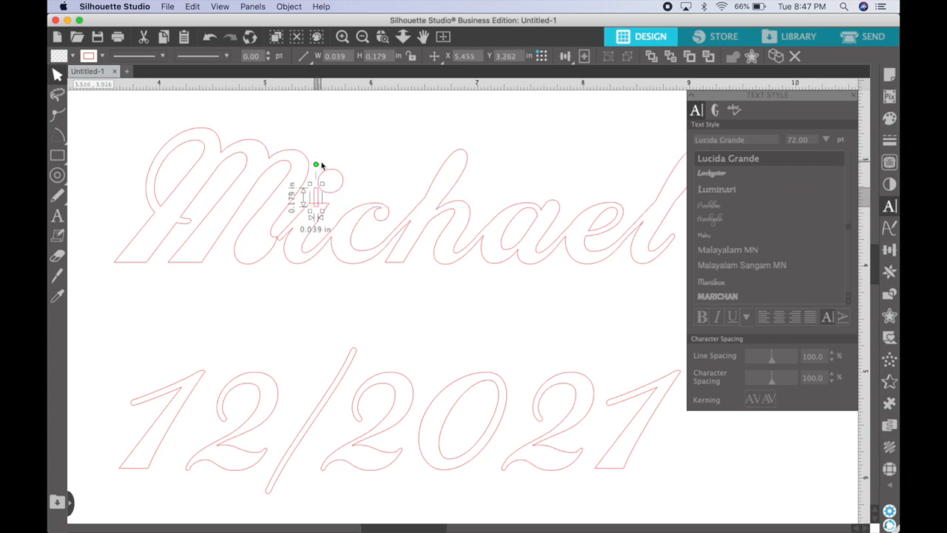
left_click_drag(315, 163, 324, 199)
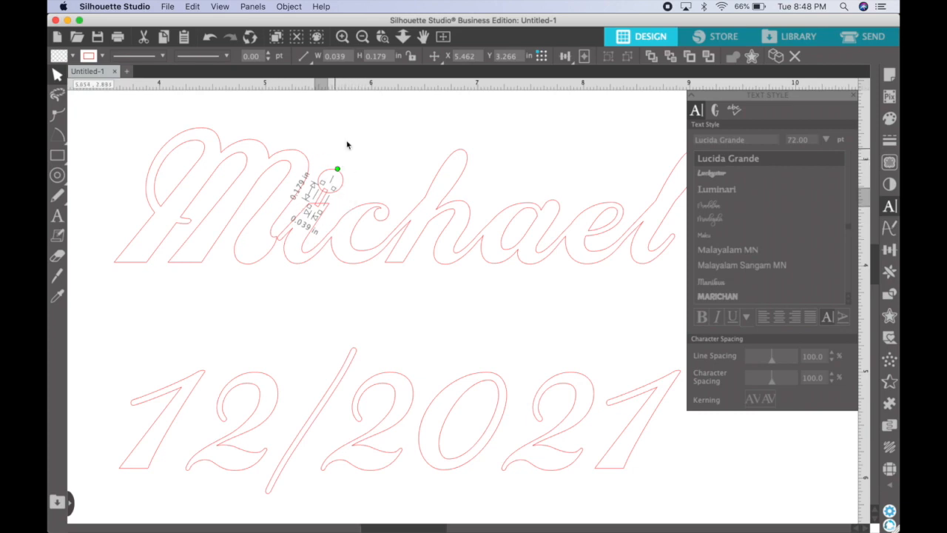
left_click(364, 145)
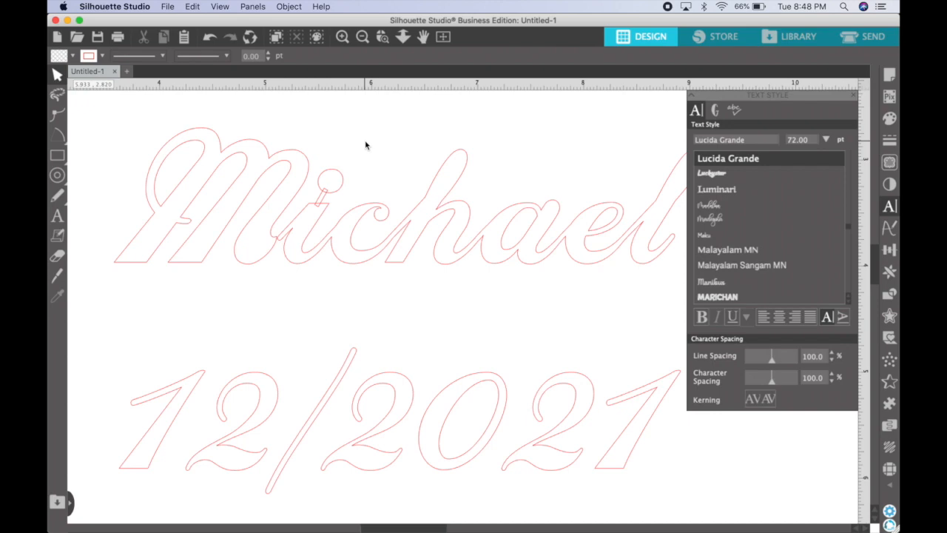
Nudge the capital M slightly toward the i, to an X position of 3.592 in
left_click(291, 197)
left_click_drag(291, 197, 292, 197)
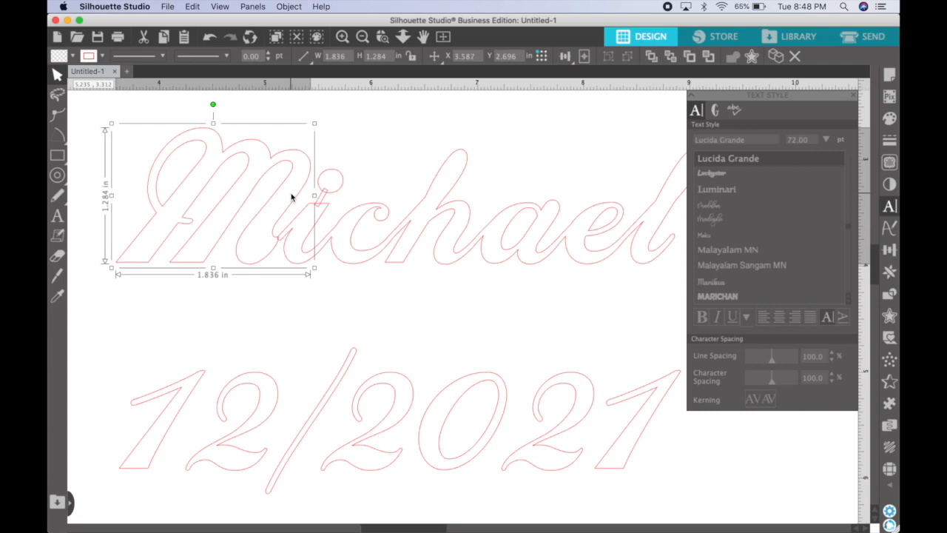
left_click_drag(292, 197, 293, 197)
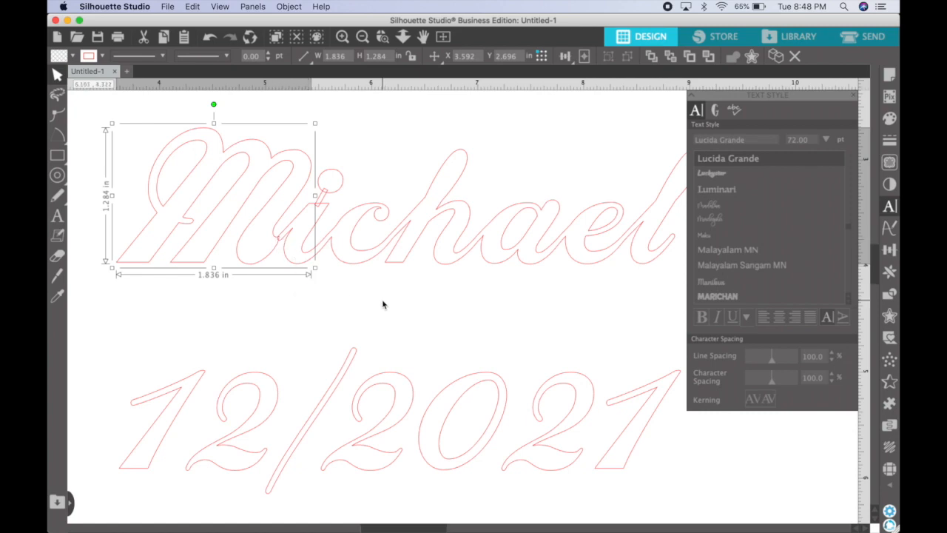
Weld the capital M, the remaining letters, the i dot and the bridging rectangle into one outline and view its edit points
left_click_drag(161, 285, 558, 147)
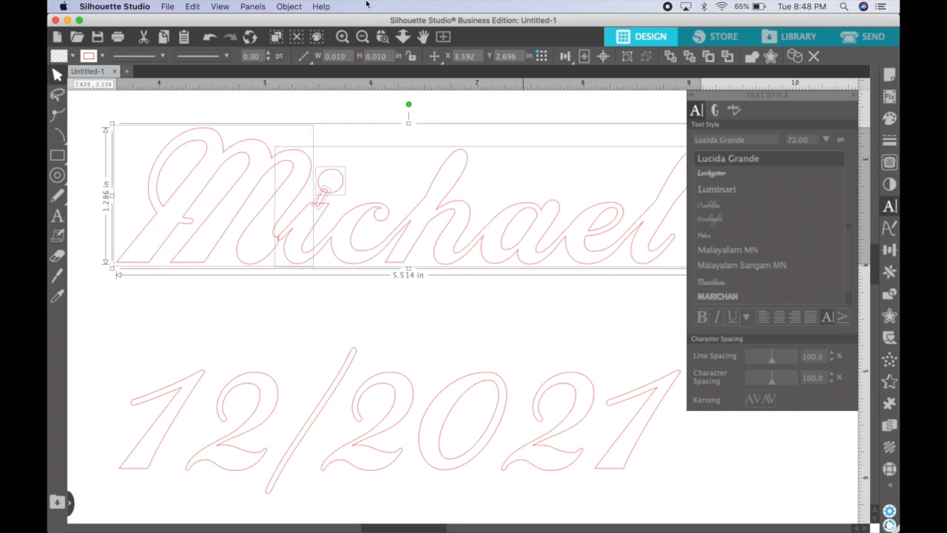
left_click(752, 57)
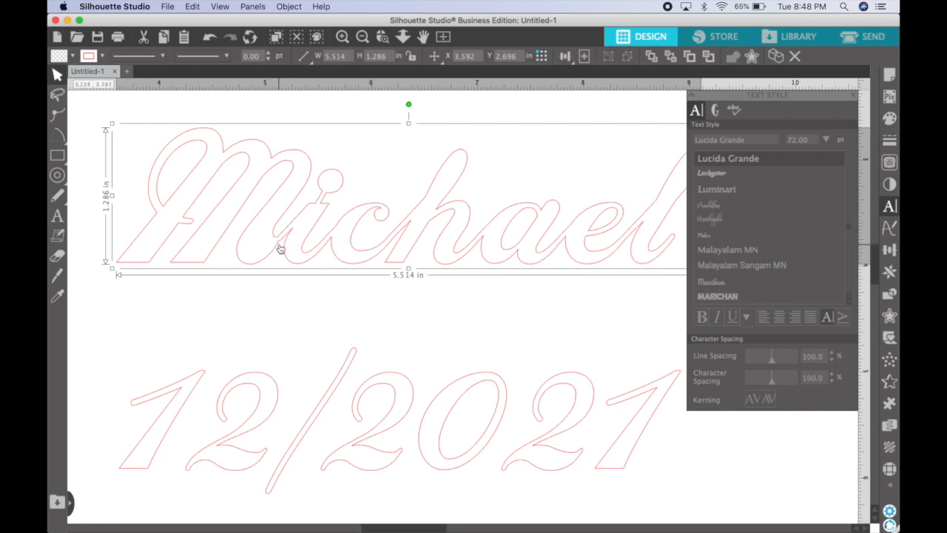
left_click(58, 116)
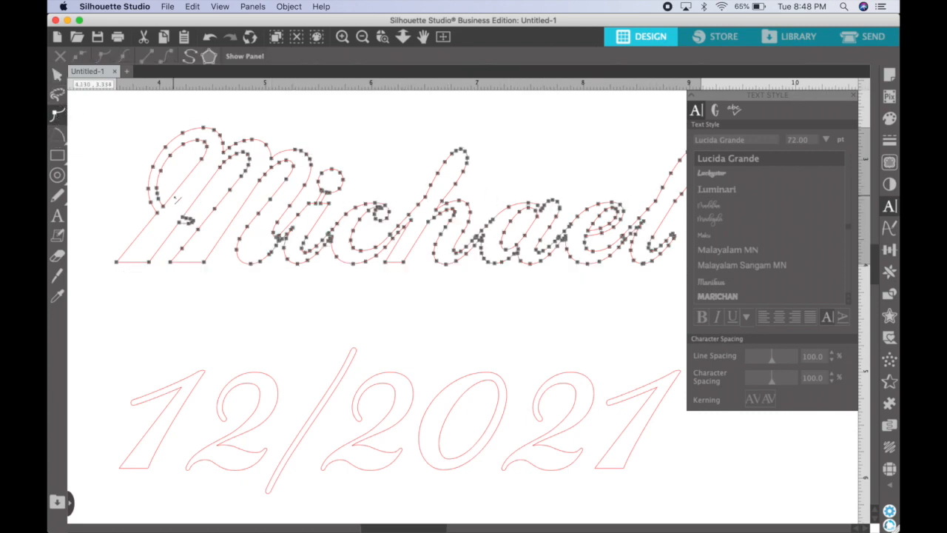
left_click(55, 116)
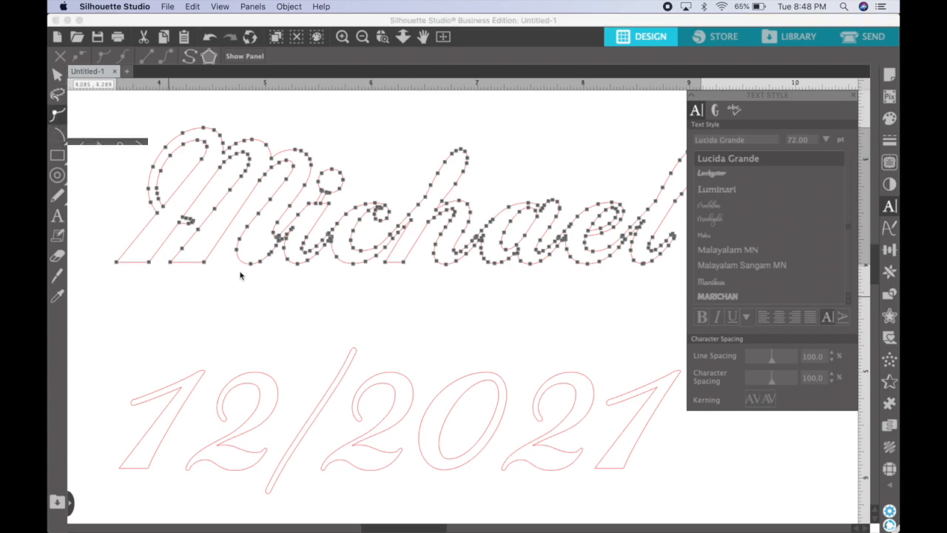
left_click(57, 74)
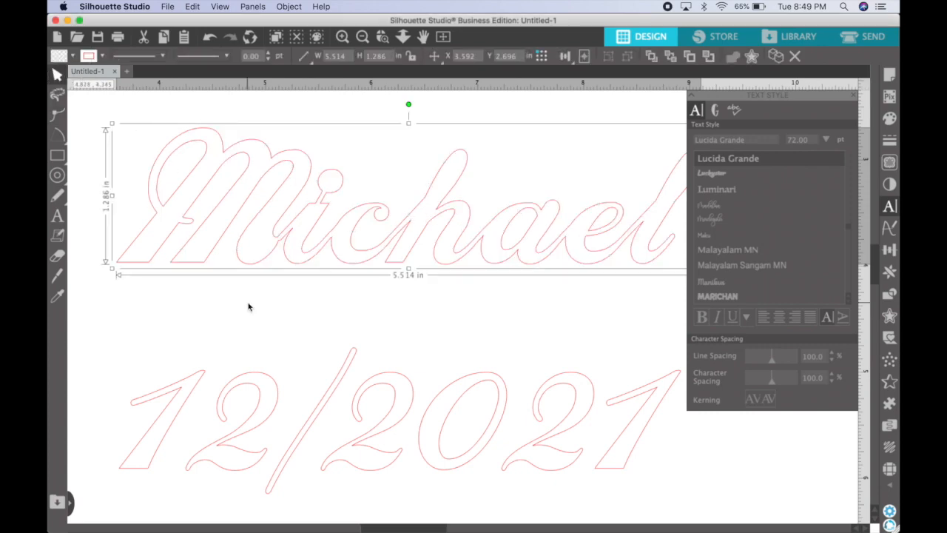
Scale all the date characters down proportionally to about 4.348 in wide and 1.129 in high
scroll(248, 307, "down", 2)
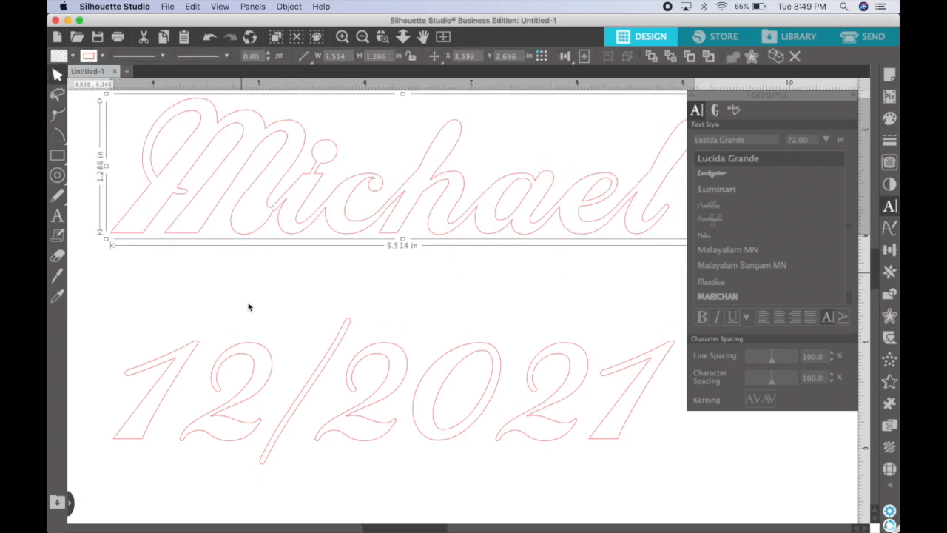
scroll(249, 307, "right", 2)
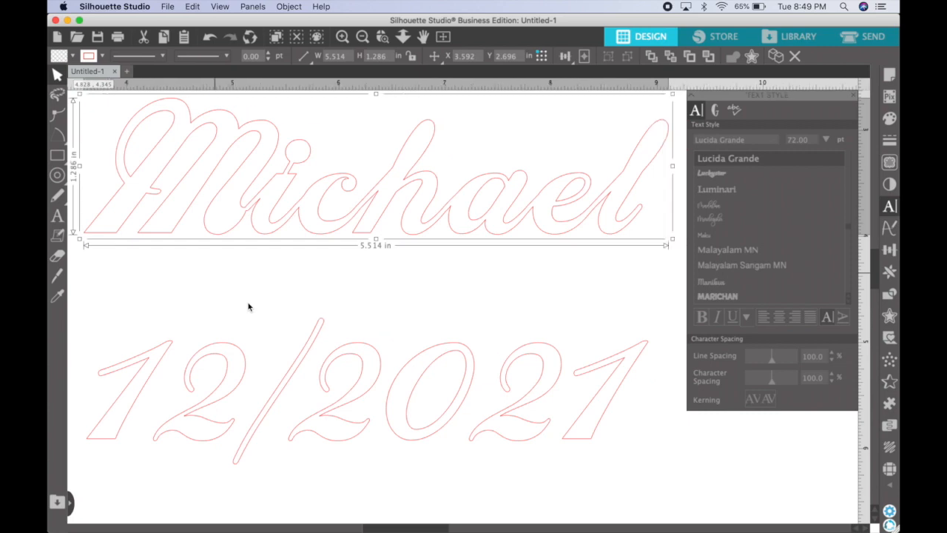
left_click_drag(102, 302, 668, 485)
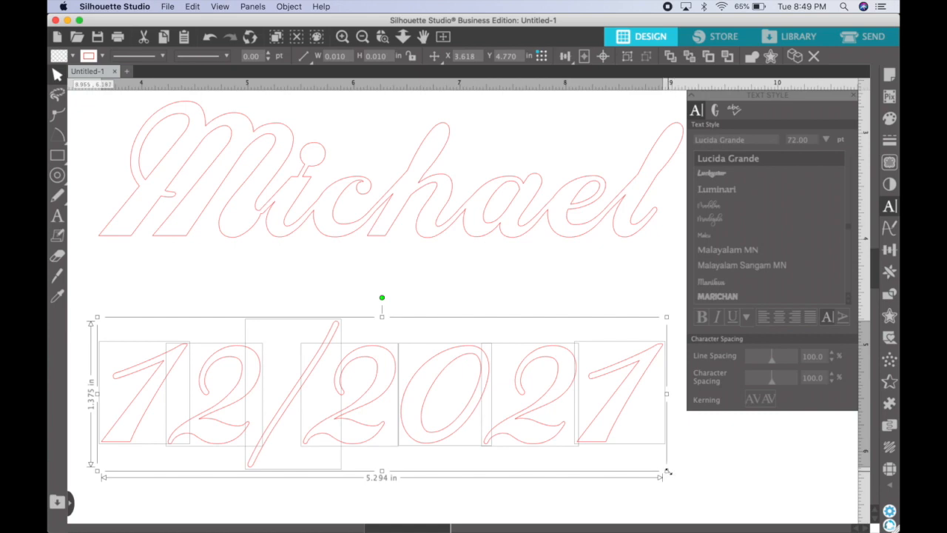
left_click_drag(668, 470, 668, 474)
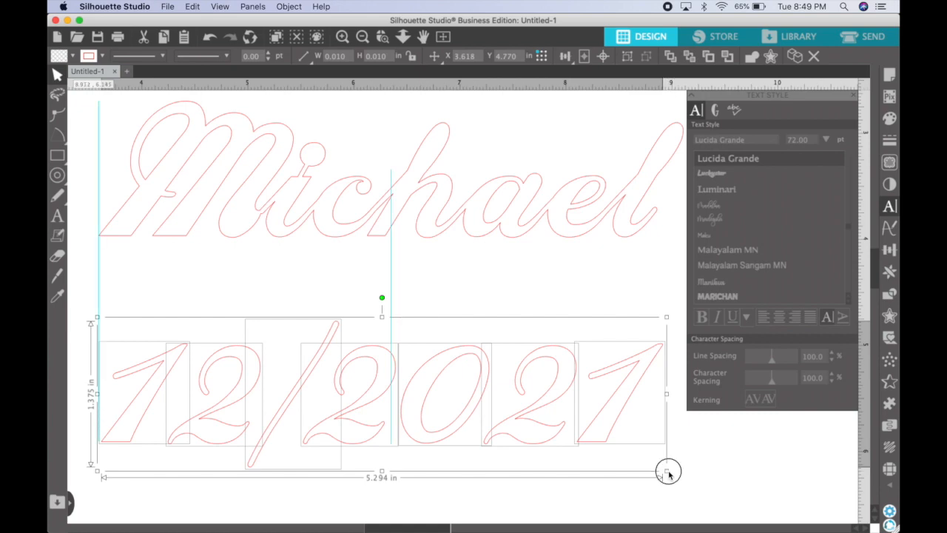
left_click_drag(668, 474, 570, 443)
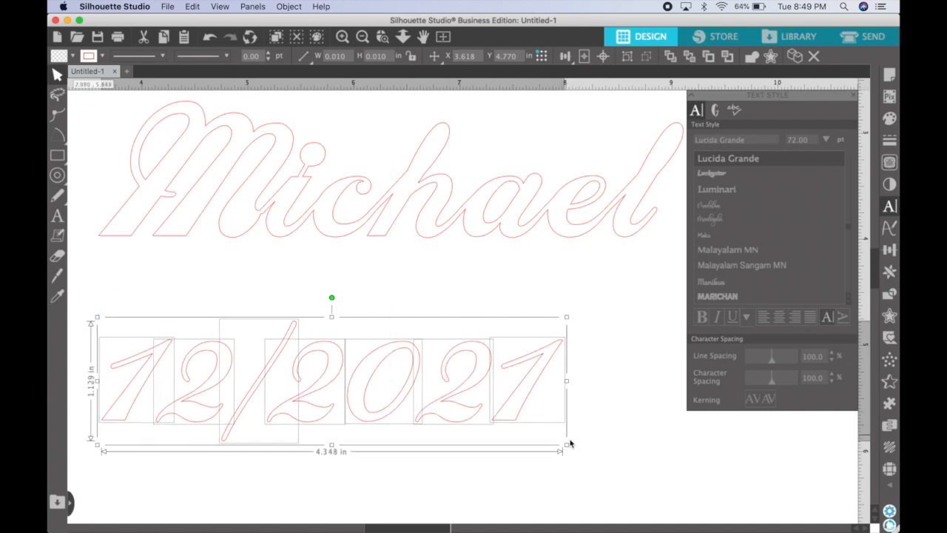
left_click(602, 427)
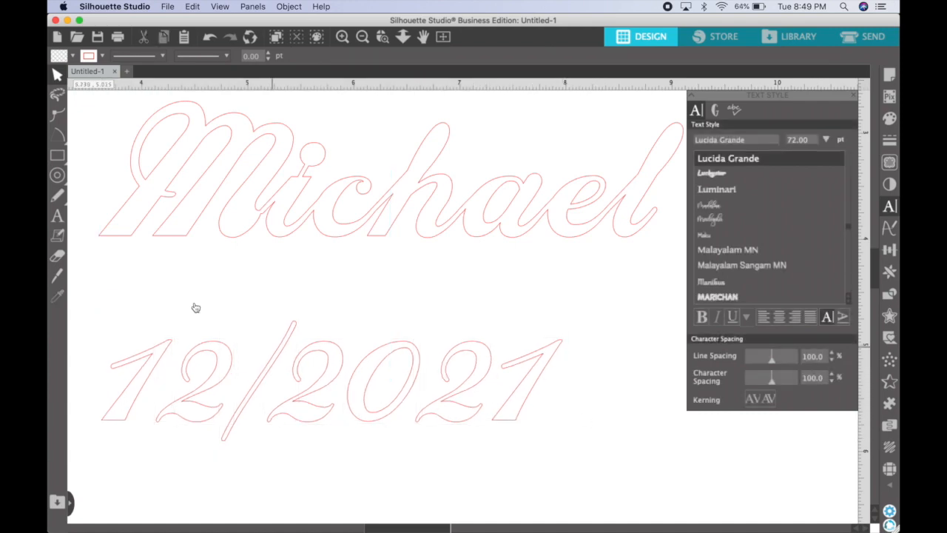
Group the date characters and center the group horizontally under the name
left_click_drag(98, 290, 579, 415)
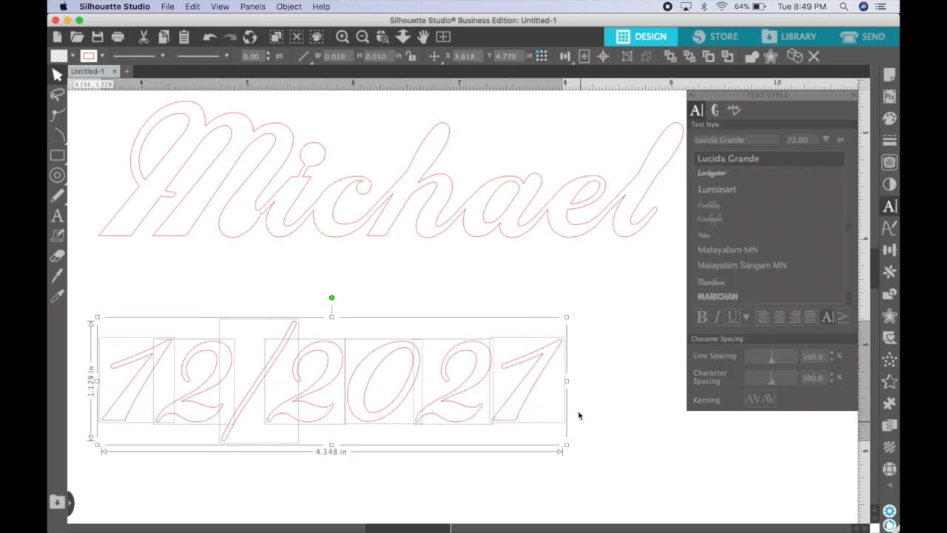
left_click(629, 57)
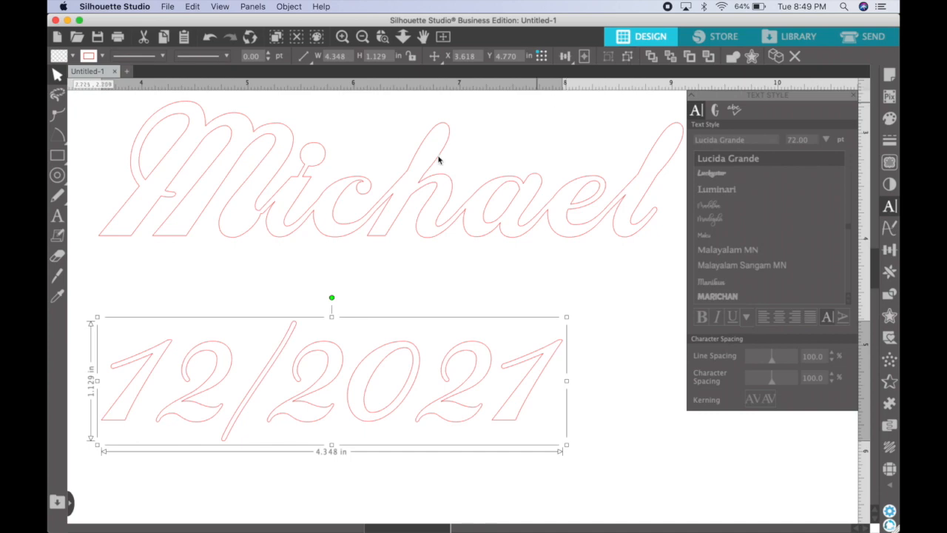
left_click(336, 216, "shift")
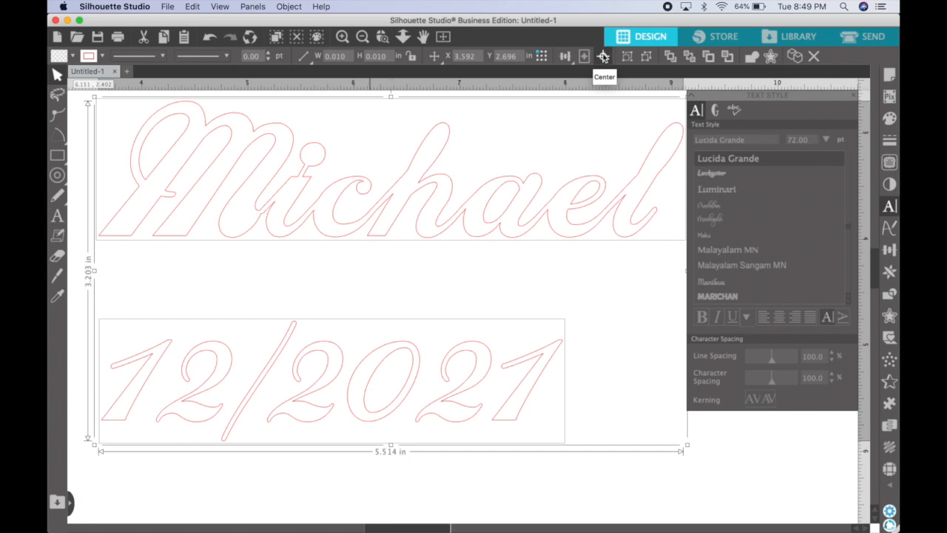
left_click(565, 56)
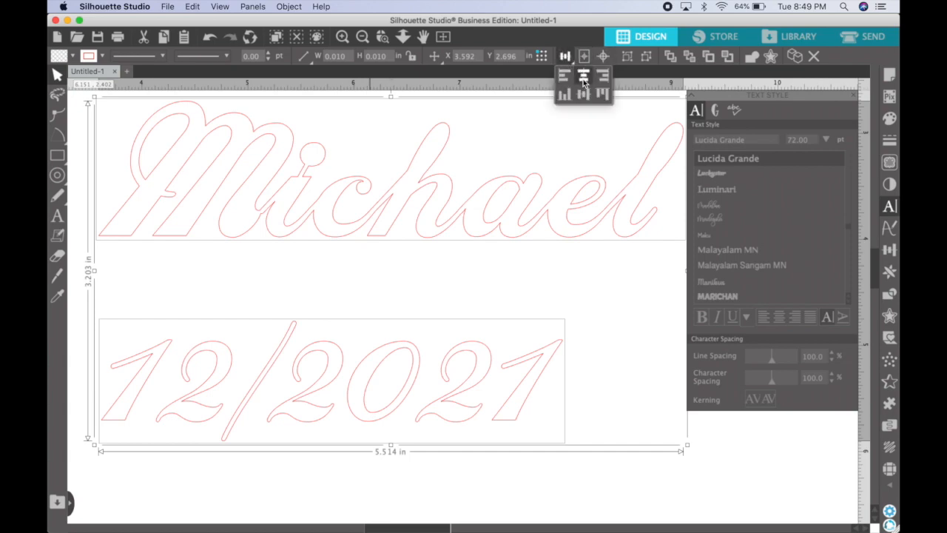
left_click(583, 82)
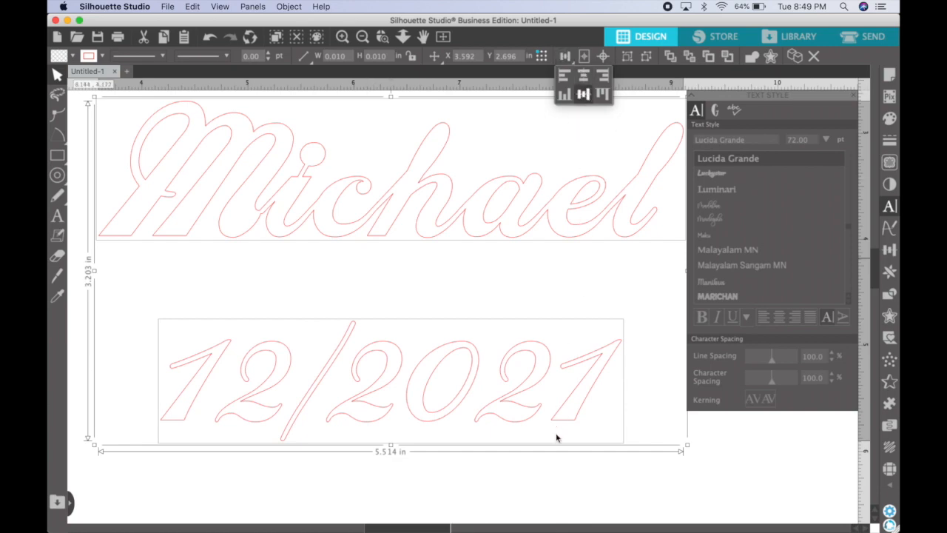
left_click(539, 477)
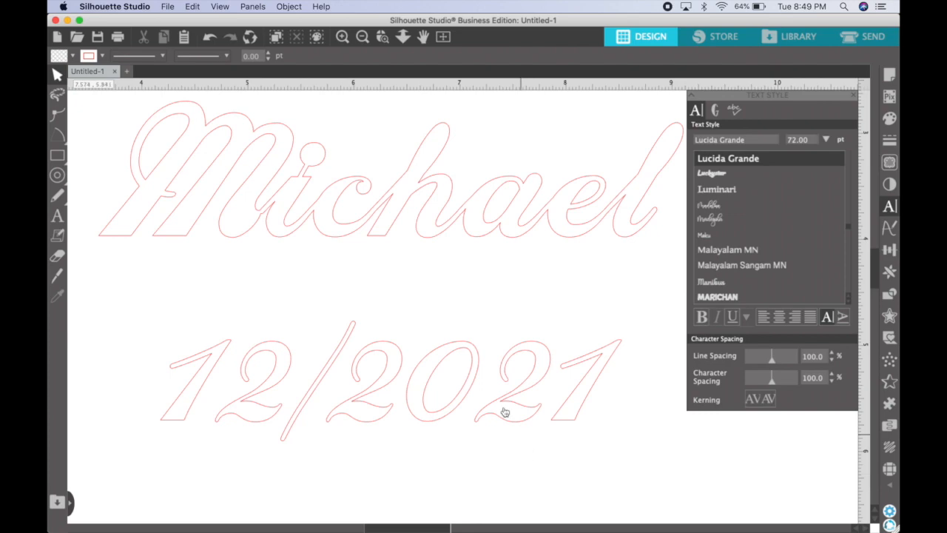
Move the date group straight up to a Y position of about 3.754 in, overlapping the name's lower edge
left_click(427, 384)
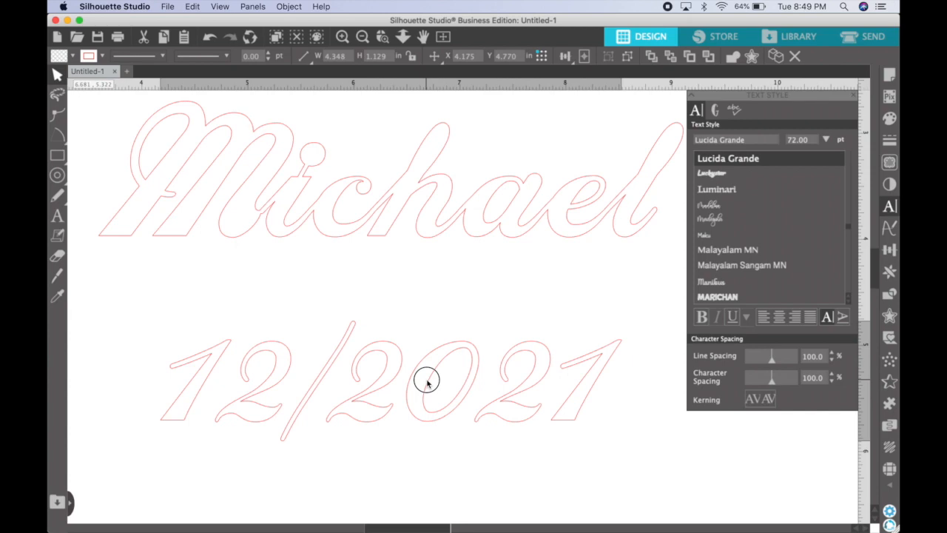
left_click_drag(427, 381, 427, 275)
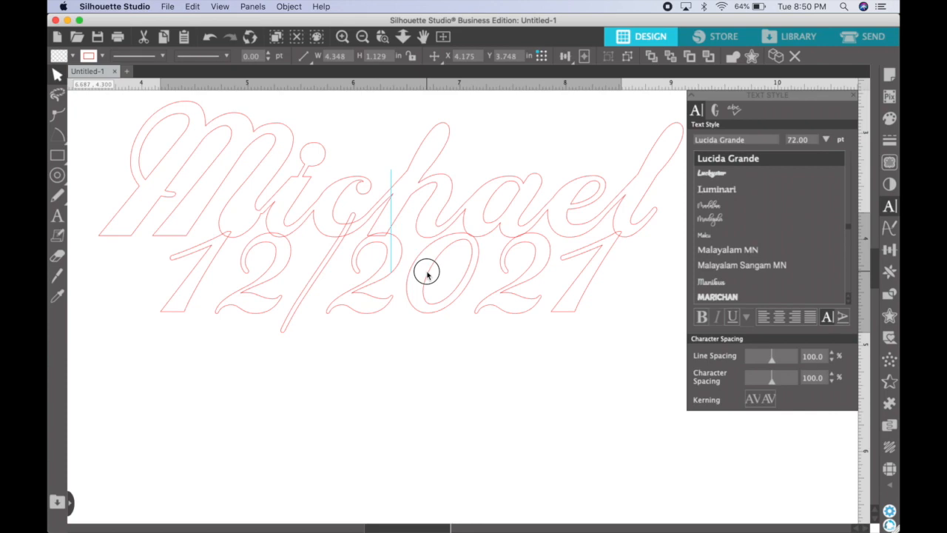
left_click_drag(428, 274, 427, 274)
left_click(428, 276)
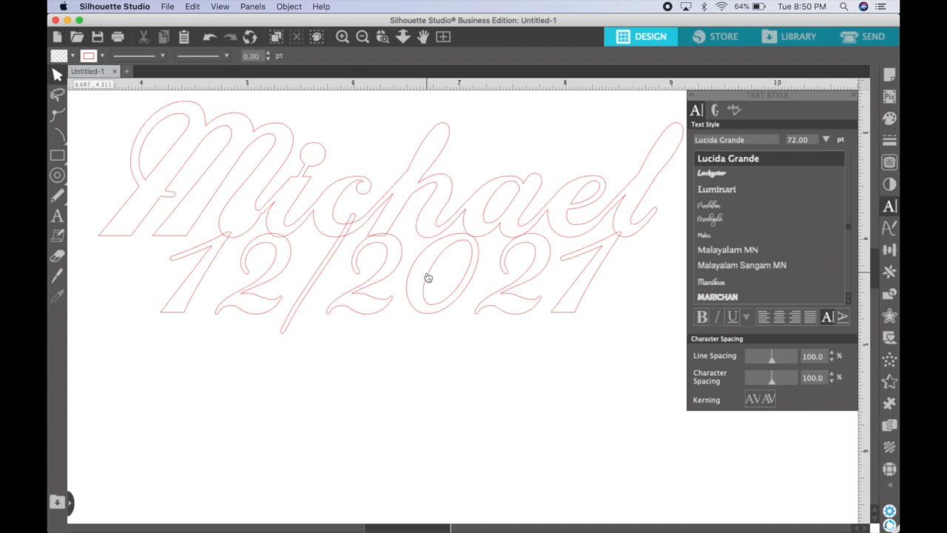
Ungroup the date and nudge the last 2 slightly left to an X position of 7.128 in
left_click(516, 244)
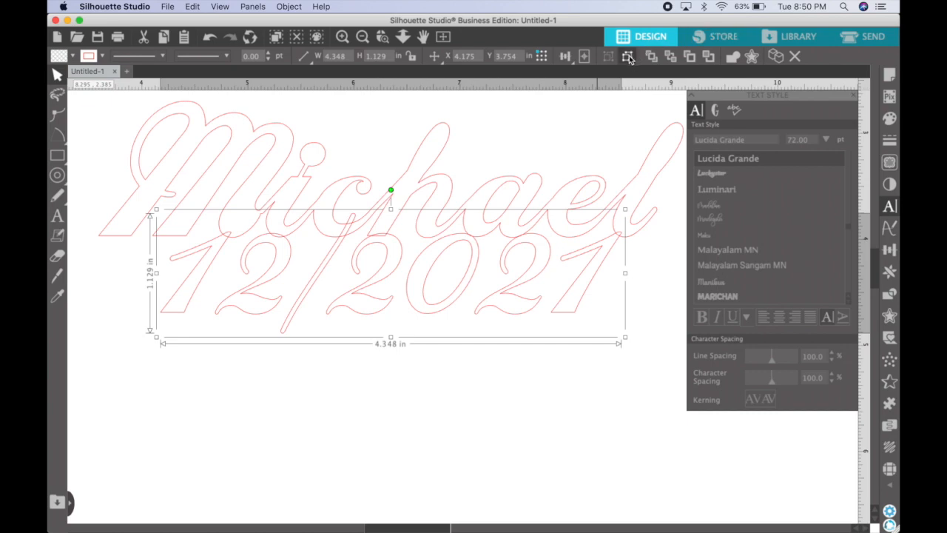
left_click(518, 444)
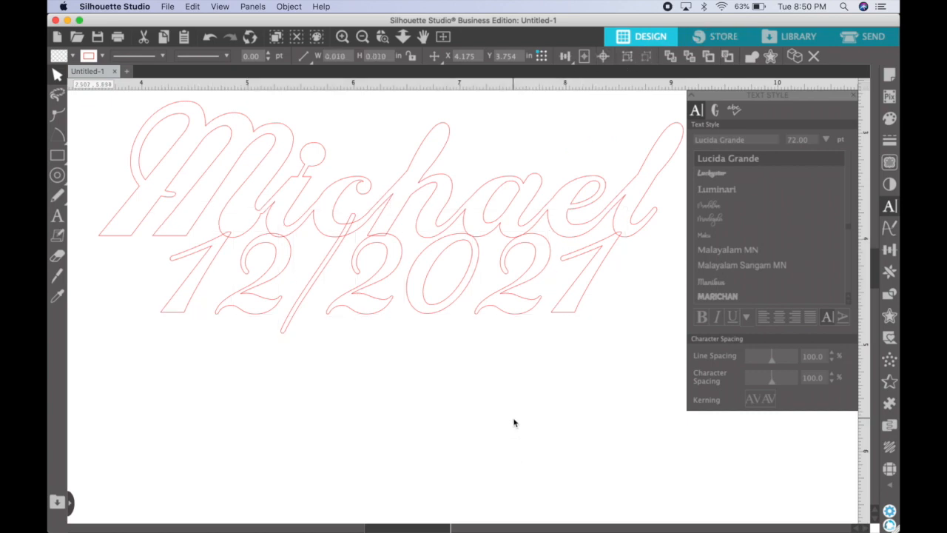
left_click(527, 289)
left_click_drag(528, 287, 526, 287)
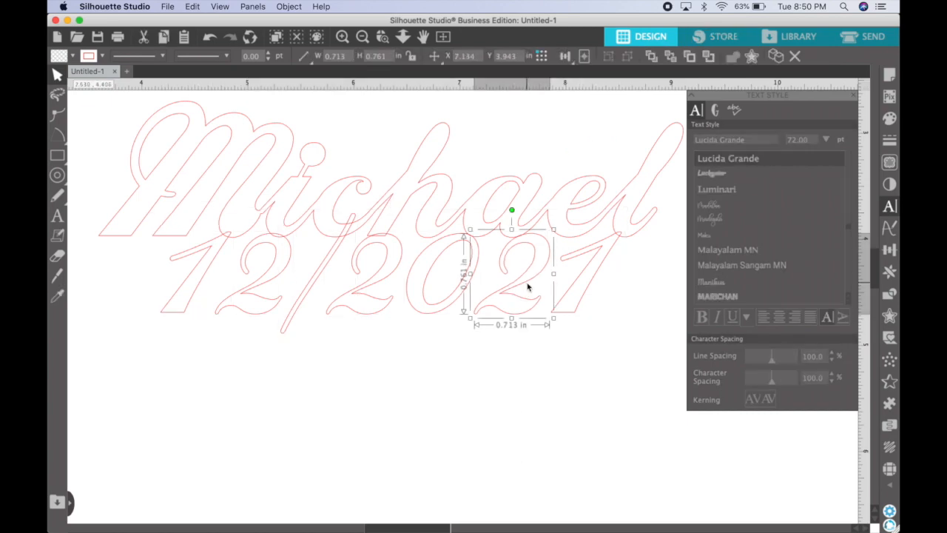
key("Left")
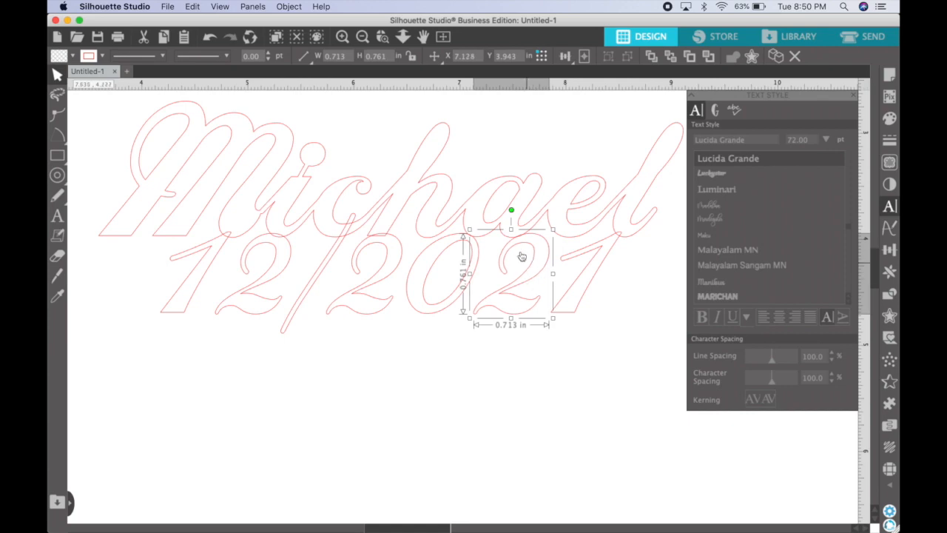
Nudge the date's 0 slightly right and up to X 6.499 in and Y 3.942 in, overlapping the letters above
left_click(379, 41)
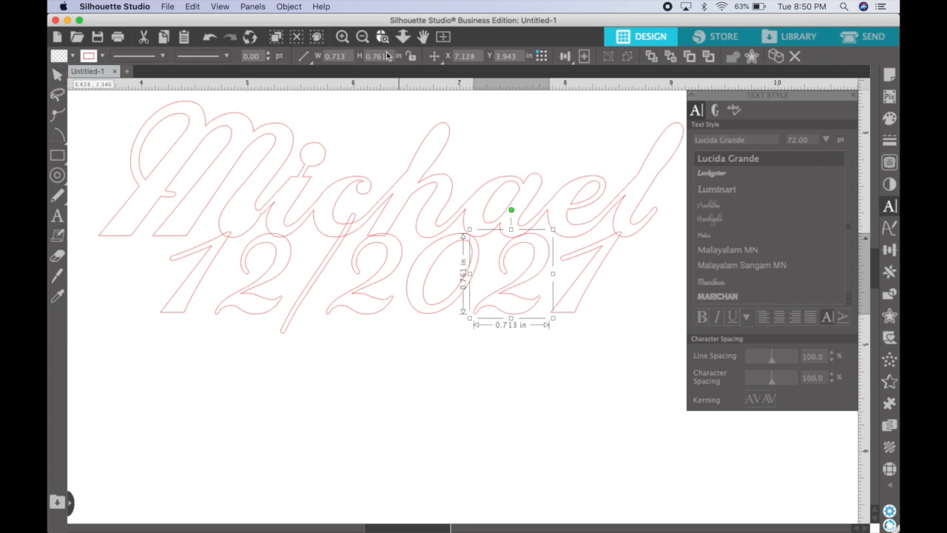
left_click_drag(491, 216, 554, 262)
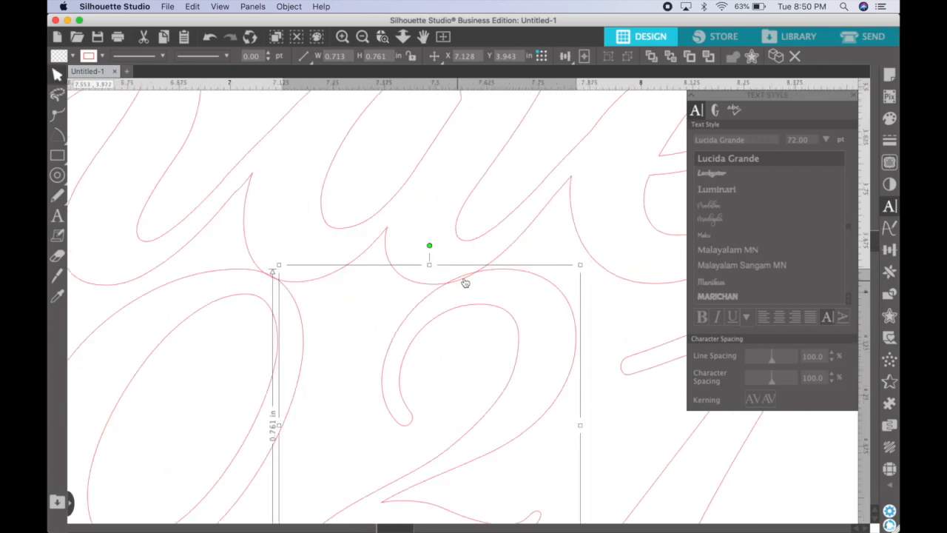
scroll(262, 365, "left", 5)
scroll(262, 366, "down", 1)
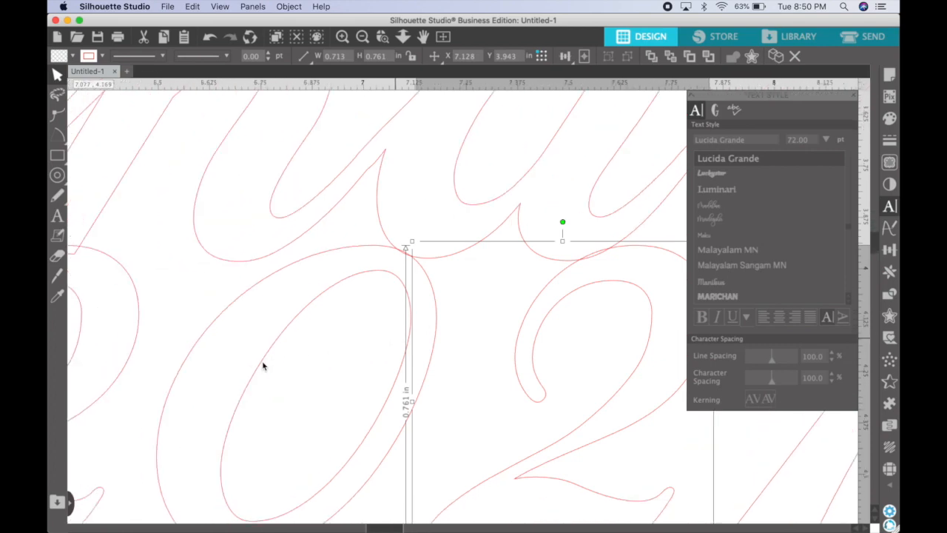
left_click(355, 248)
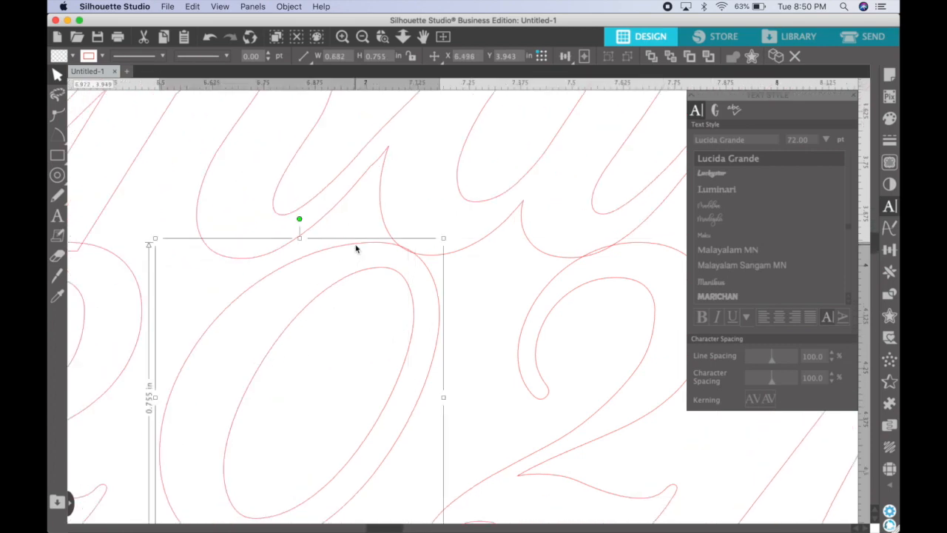
key("Right")
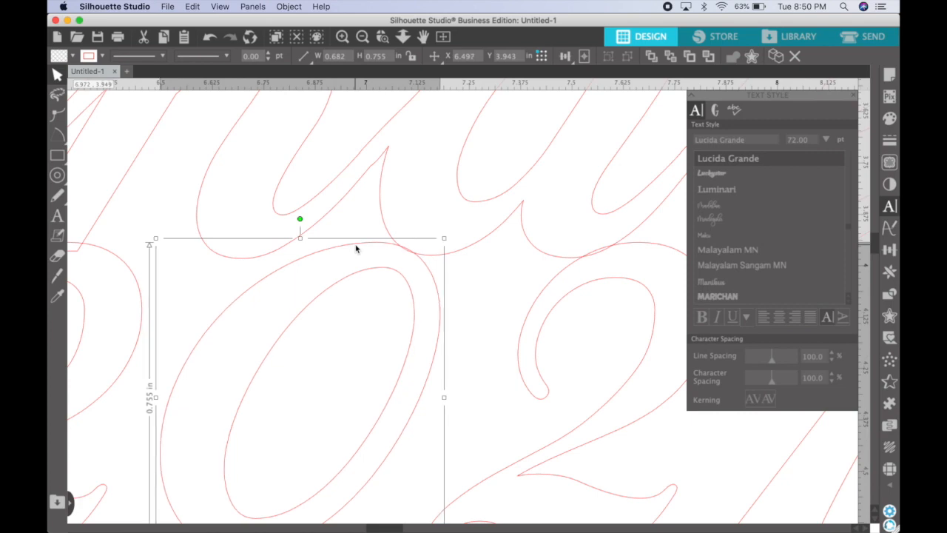
key("Right")
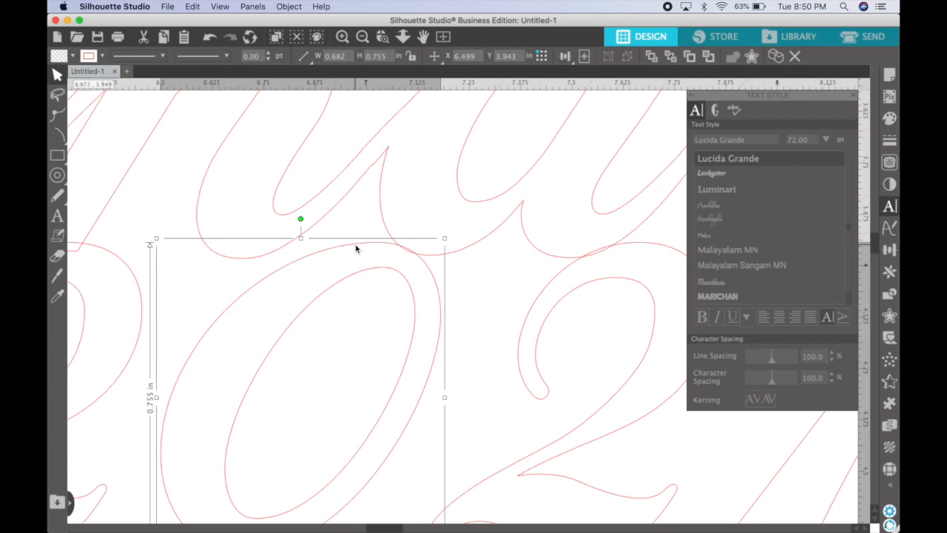
key("Up")
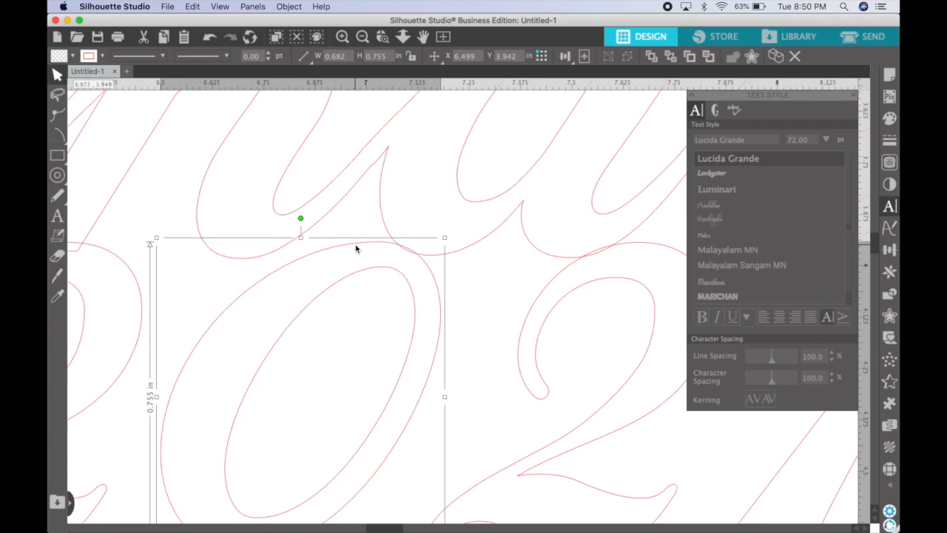
Shrink the date's slash proportionally to about 0.609 in wide by 0.978 in high, keeping its lower-left end in place
left_click(361, 37)
left_click(361, 37)
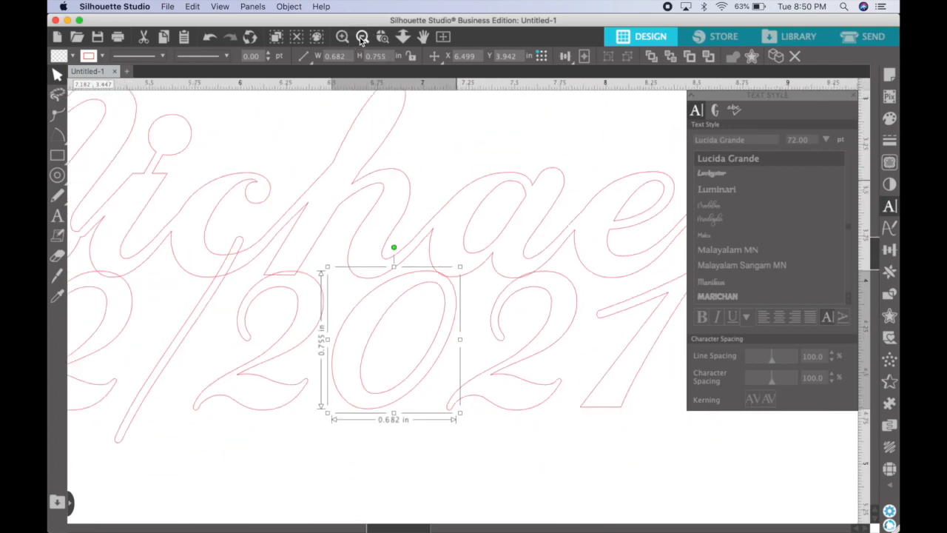
left_click(361, 37)
scroll(141, 374, "down", 2)
scroll(141, 374, "left", 2)
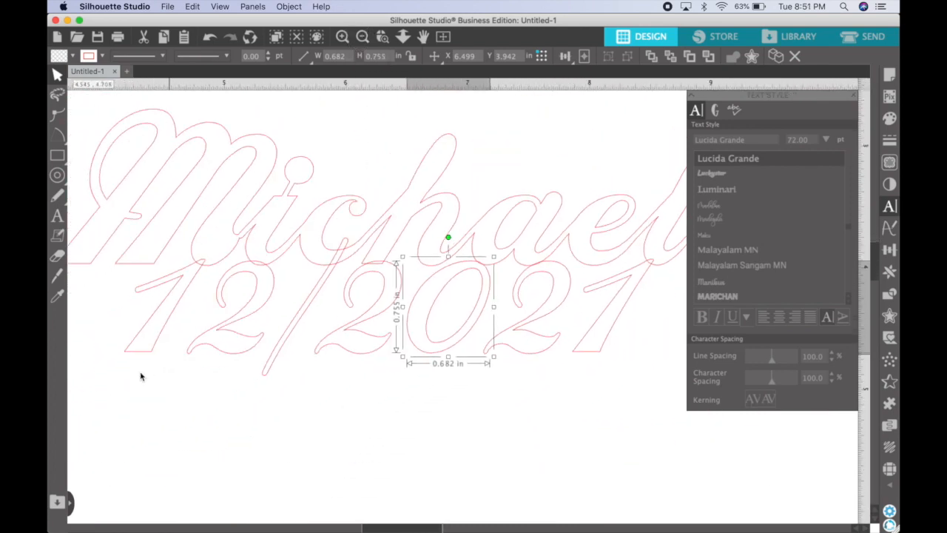
left_click(407, 421)
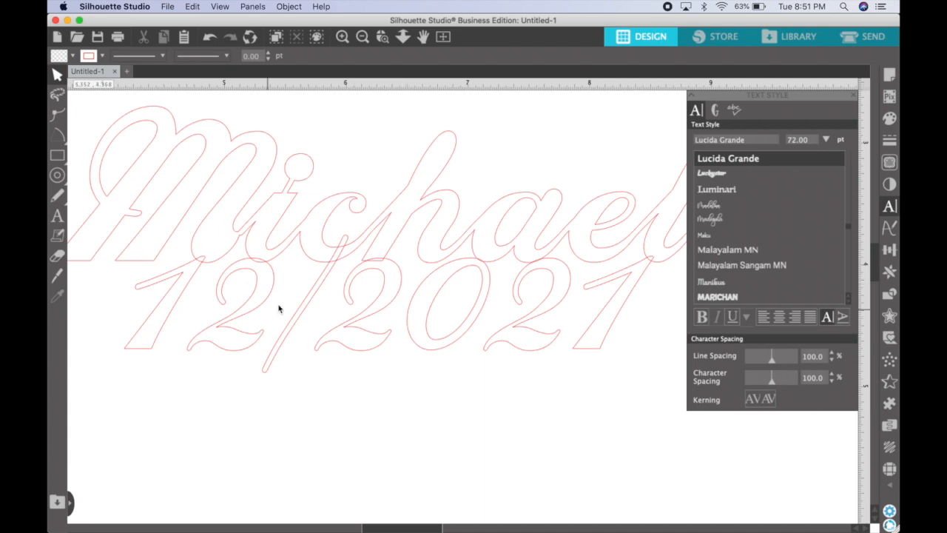
left_click(323, 282)
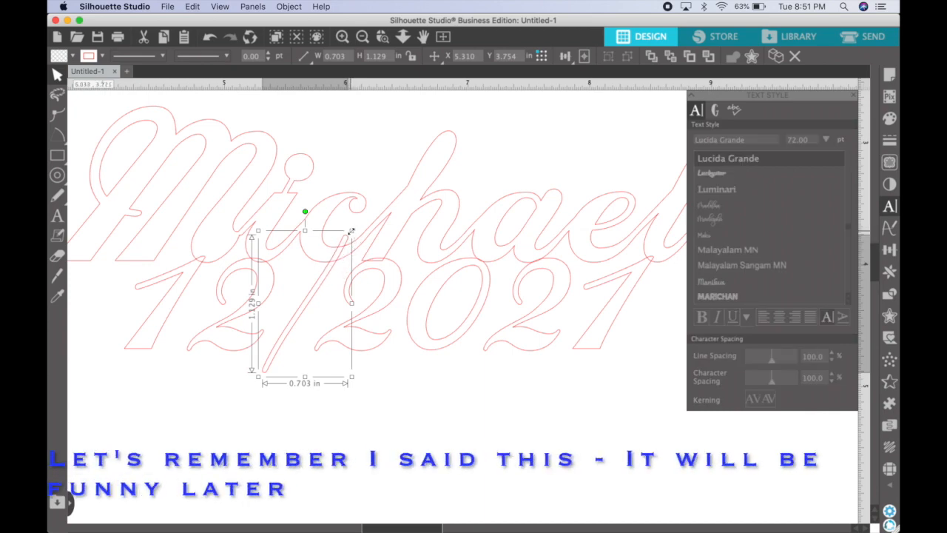
left_click_drag(351, 232, 343, 255)
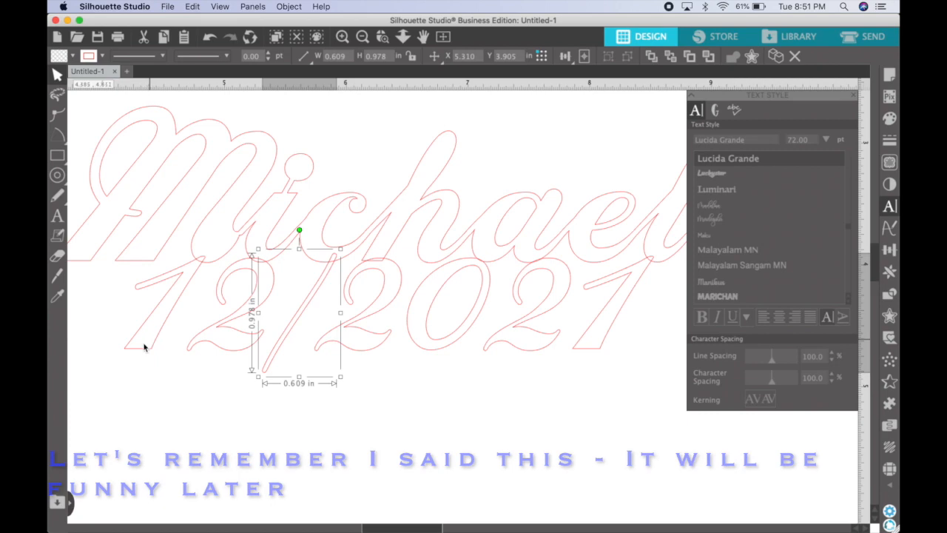
Weld the name and all the date characters beneath it into one shape, and collapse the text style settings
left_click_drag(97, 375, 676, 185)
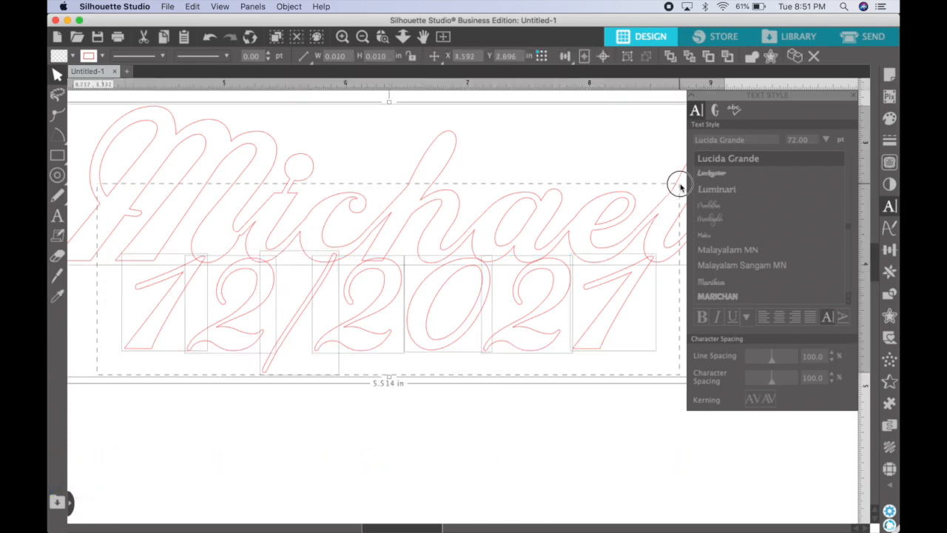
left_click(752, 57)
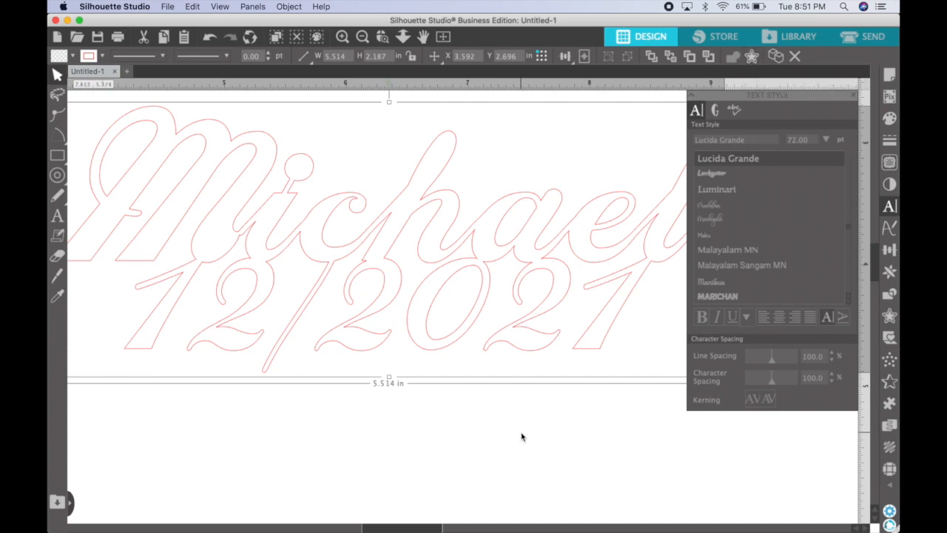
left_click(691, 95)
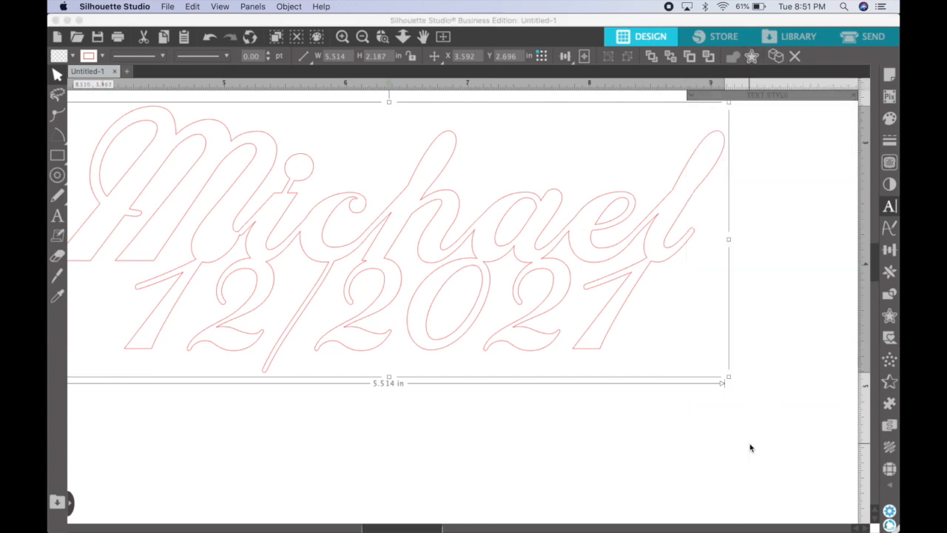
left_click(363, 37)
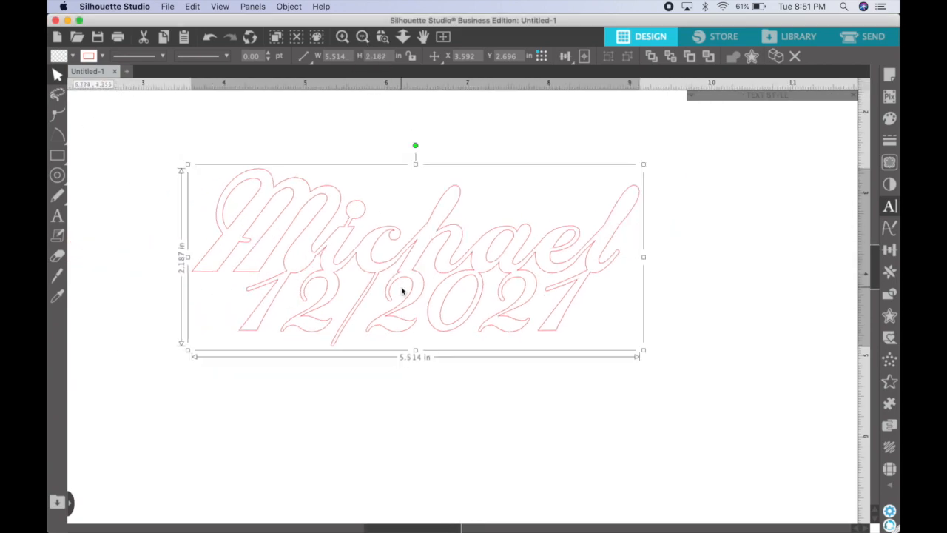
left_click(56, 217)
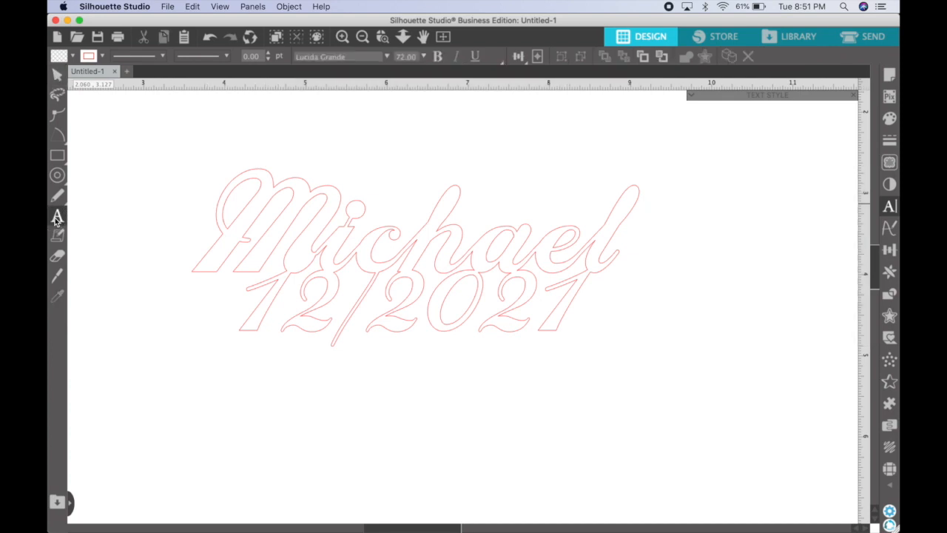
left_click(732, 141)
scroll(732, 144, "right", 3)
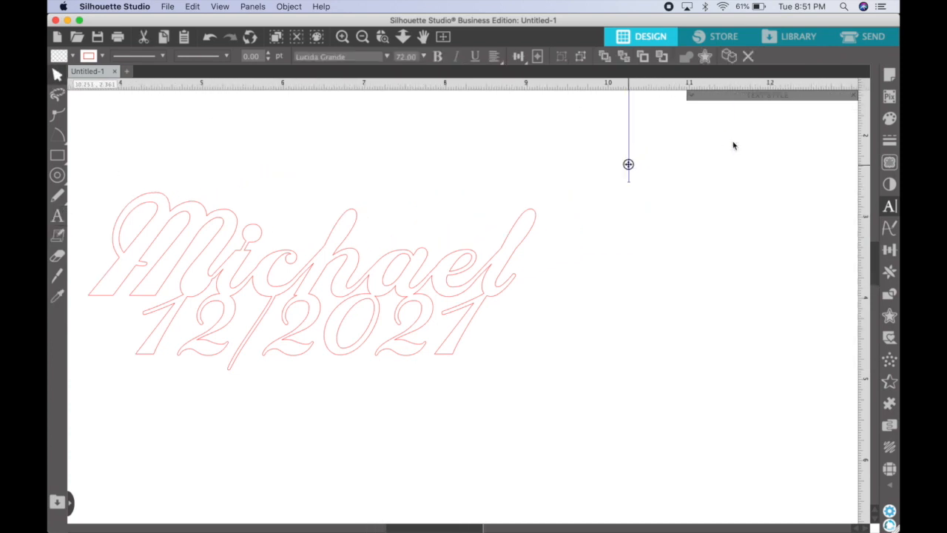
scroll(732, 145, "up", 3)
scroll(732, 145, "right", 2)
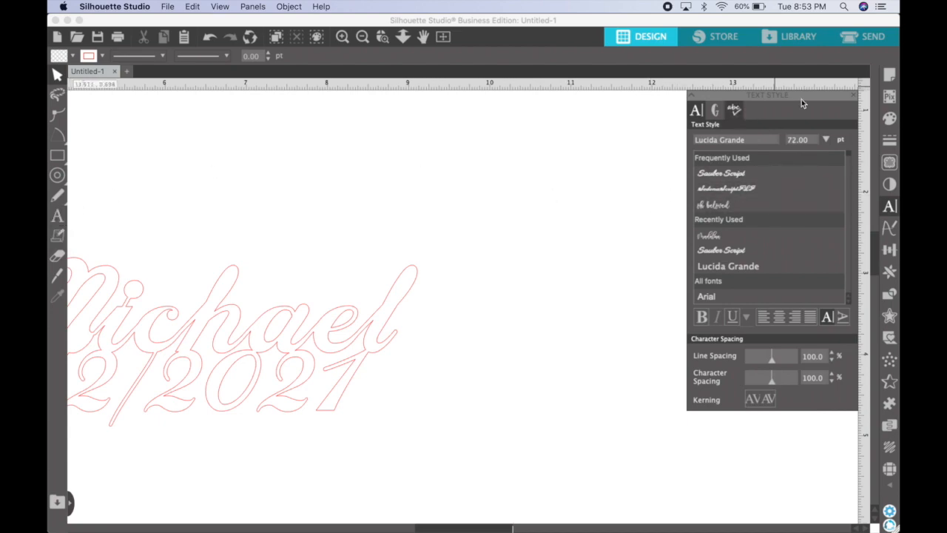
Browse the available fonts and set the text font to SedonaScriptFLF
scroll(850, 188, "down", 3)
scroll(849, 189, "down", 5)
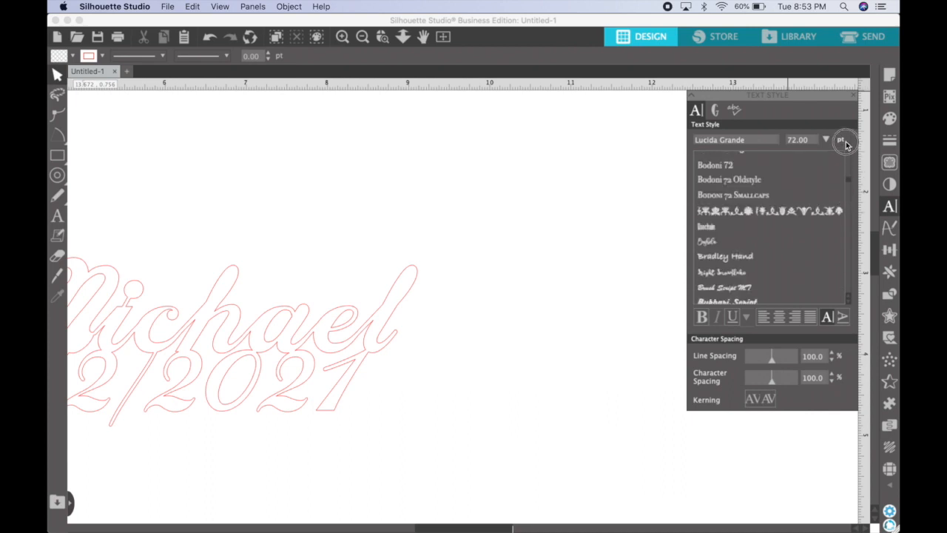
scroll(850, 182, "up", 5)
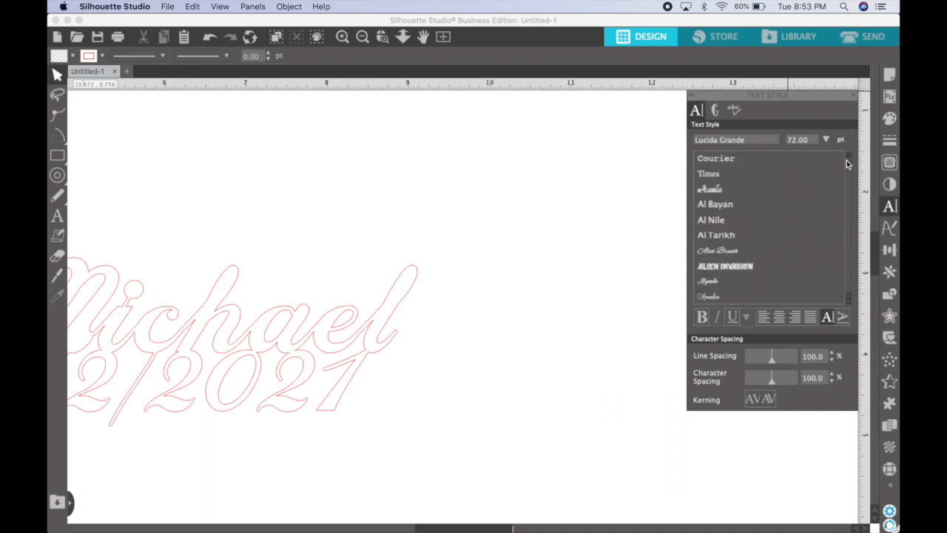
scroll(848, 157, "up", 3)
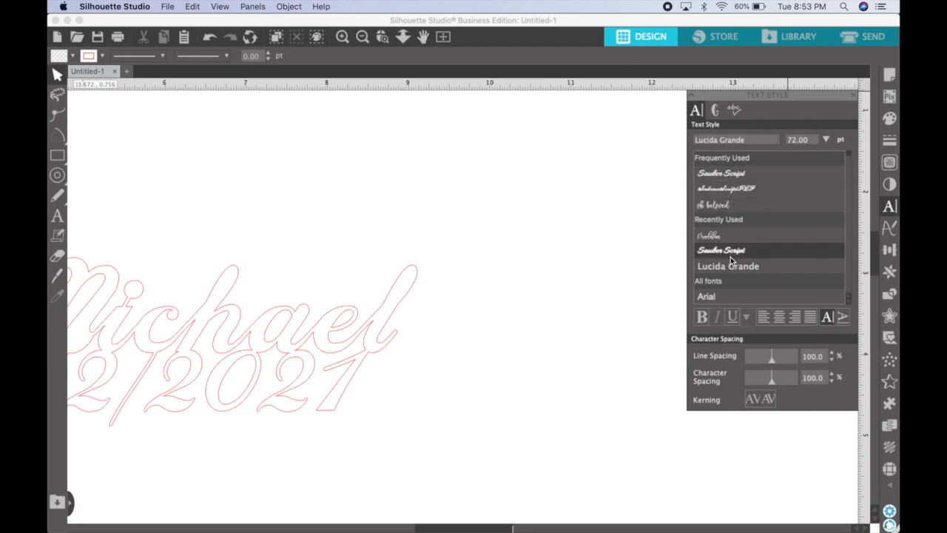
left_click(732, 186)
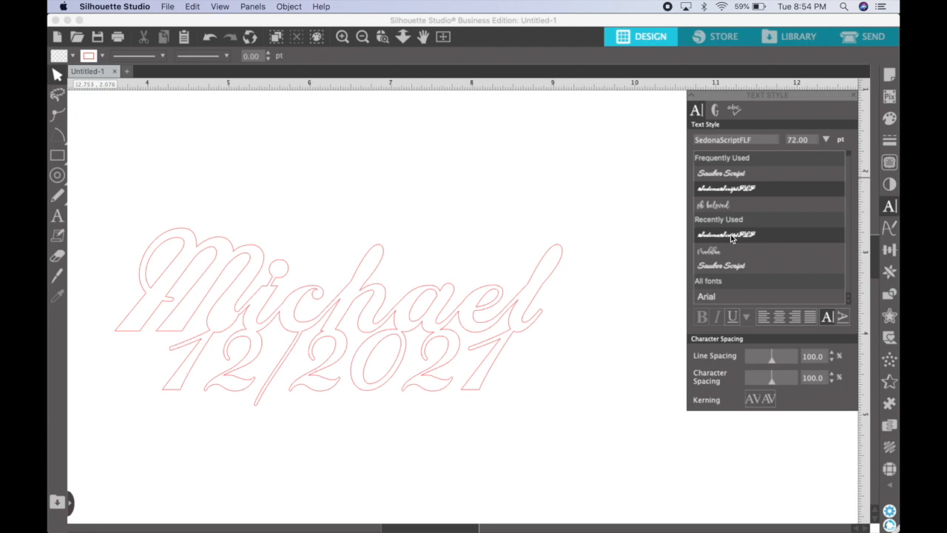
Add a two-line text above the welded design, with the name on the first line and 12/2021 on the second
left_click(57, 215)
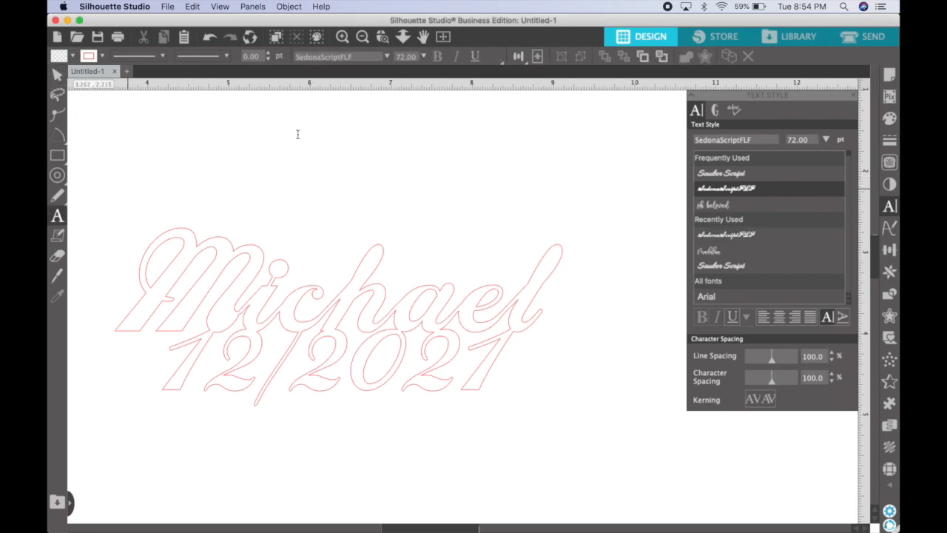
left_click(473, 153)
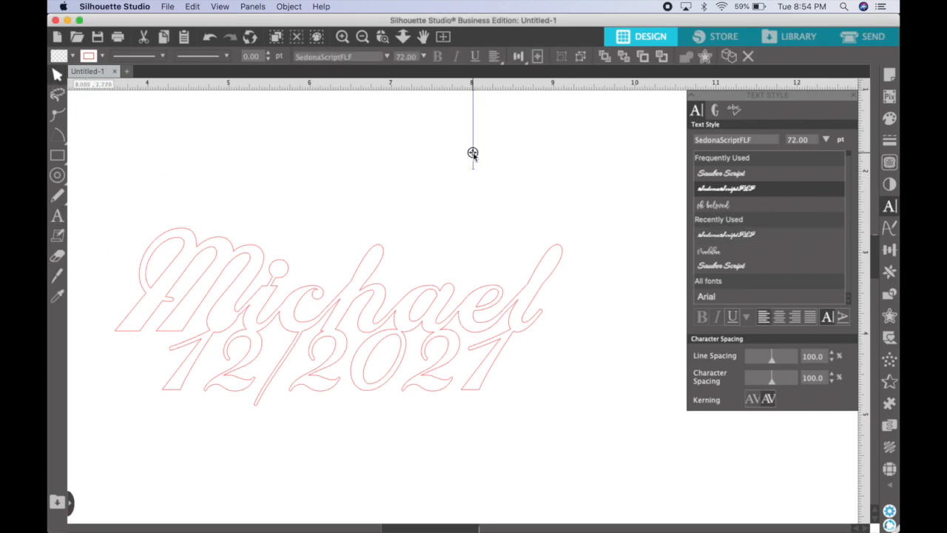
type("Michael")
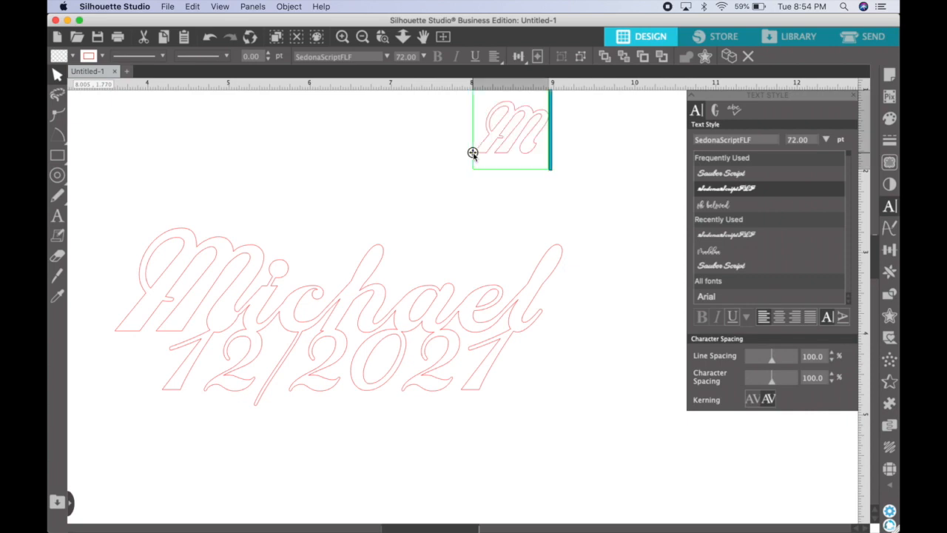
key("Return")
type("12/2021")
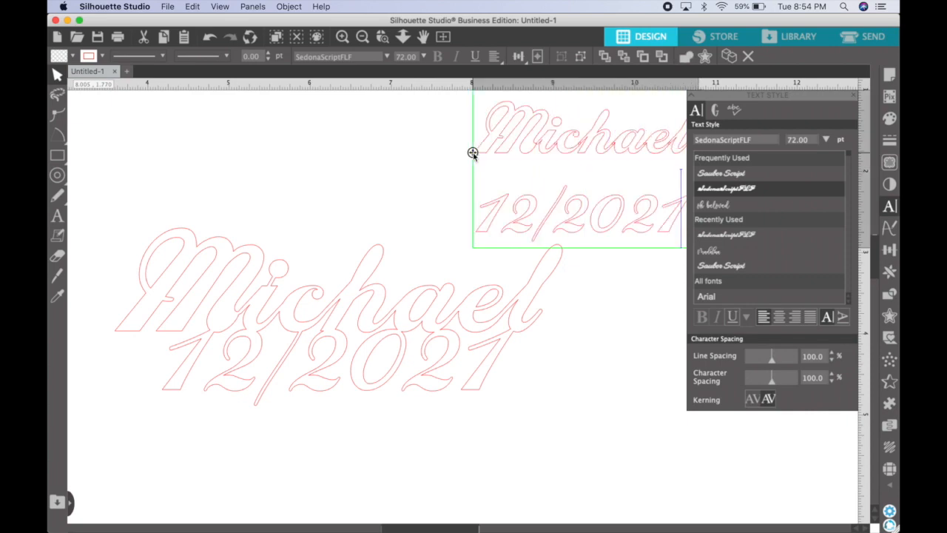
scroll(474, 155, "right", 5)
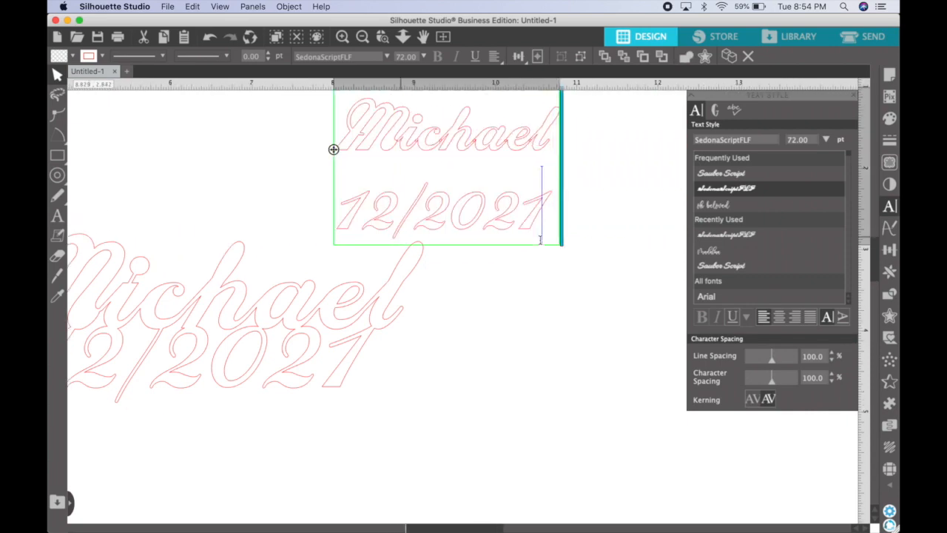
left_click(548, 242)
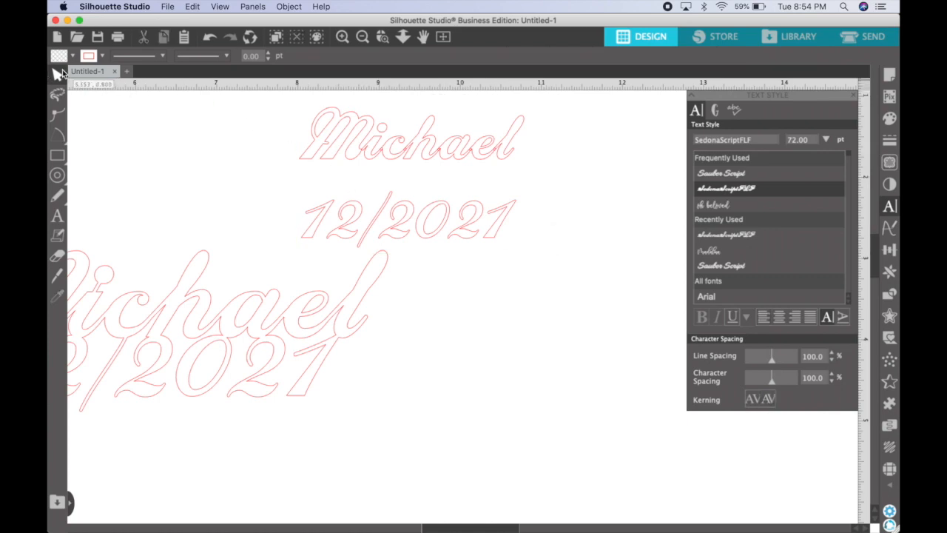
Move the new two-line text off the page into the empty area to its left
left_click(362, 35)
left_click(362, 35)
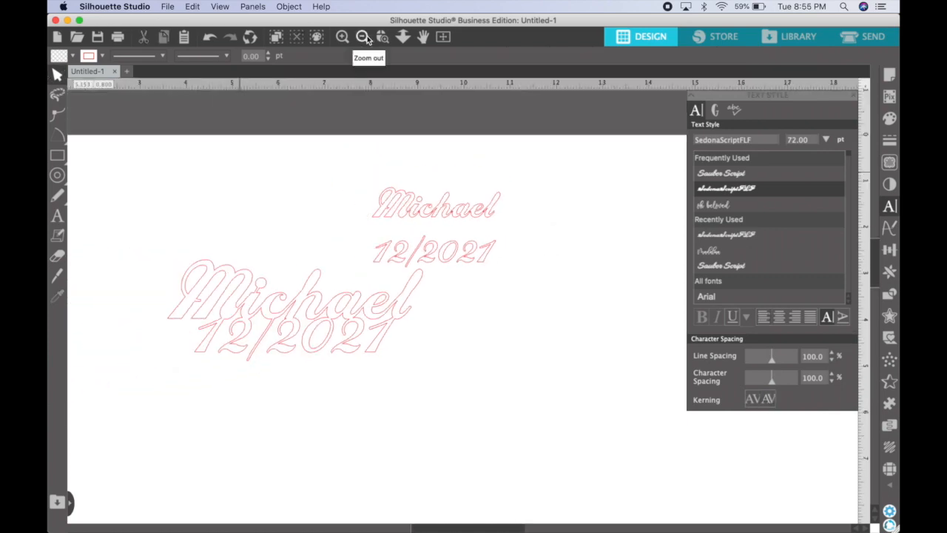
left_click(361, 36)
left_click(362, 36)
left_click_drag(459, 255, 112, 314)
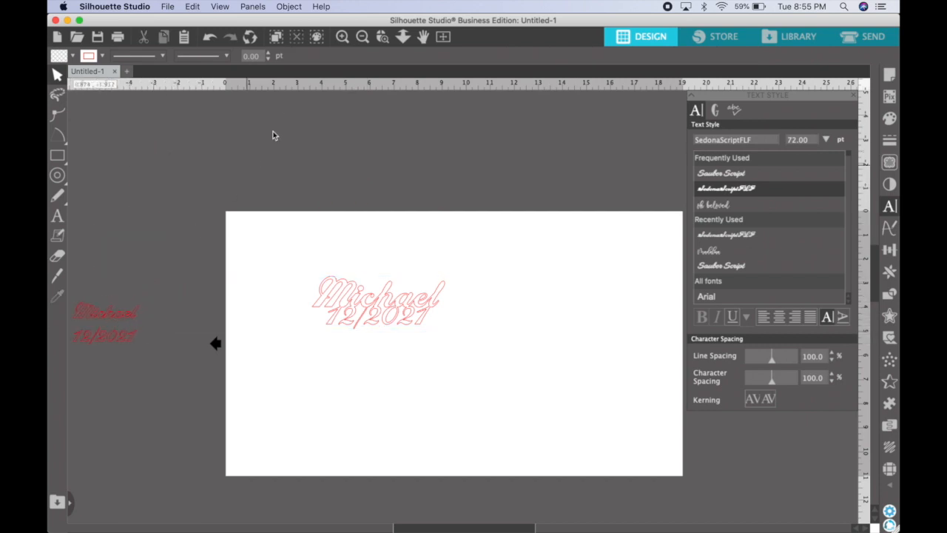
Duplicate the welded name and date design and park the copy off the page at about X -4.657 in, Y 5.267 in
left_click(341, 36)
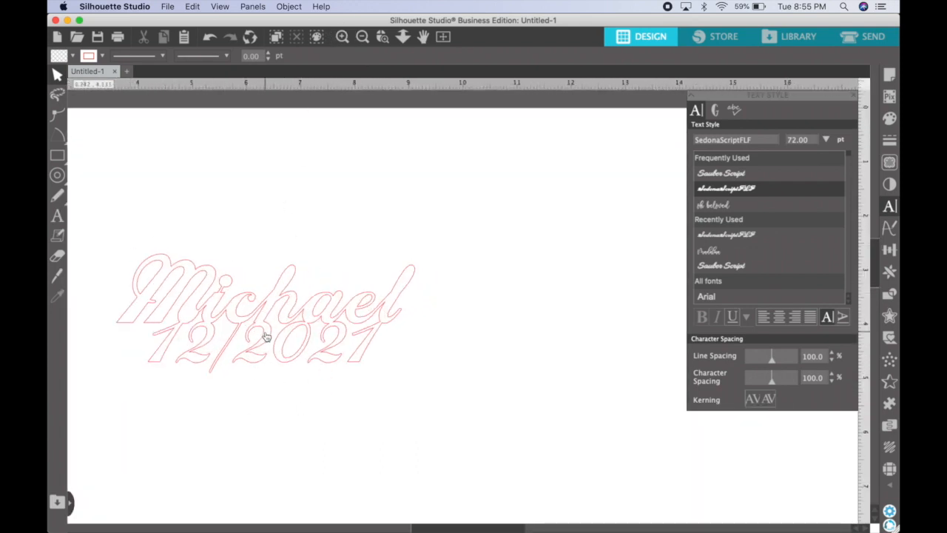
scroll(265, 334, "down", 3)
scroll(265, 335, "left", 2)
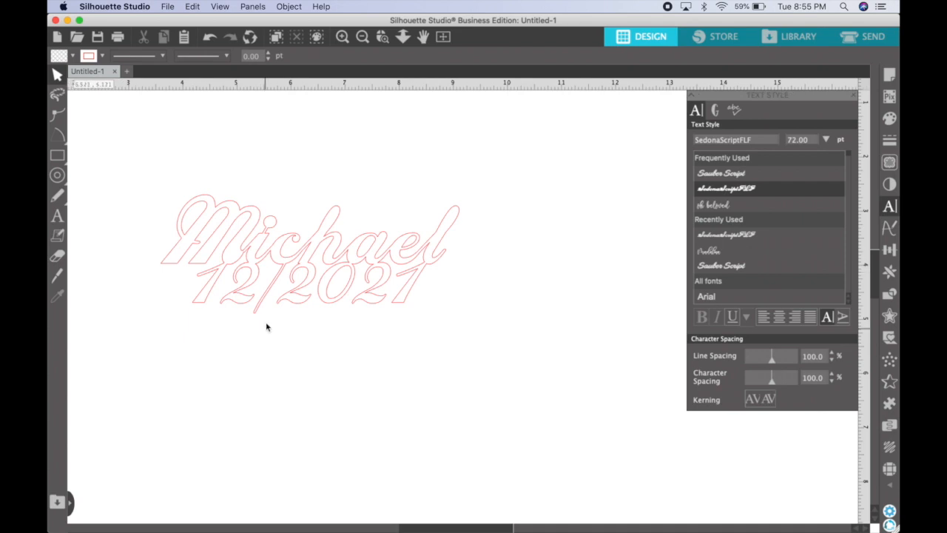
left_click(280, 266)
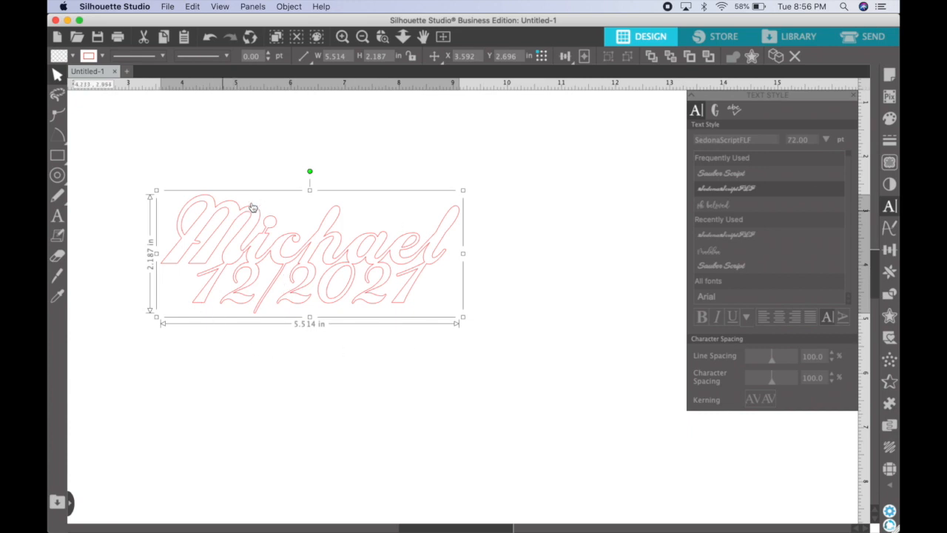
key("super+d")
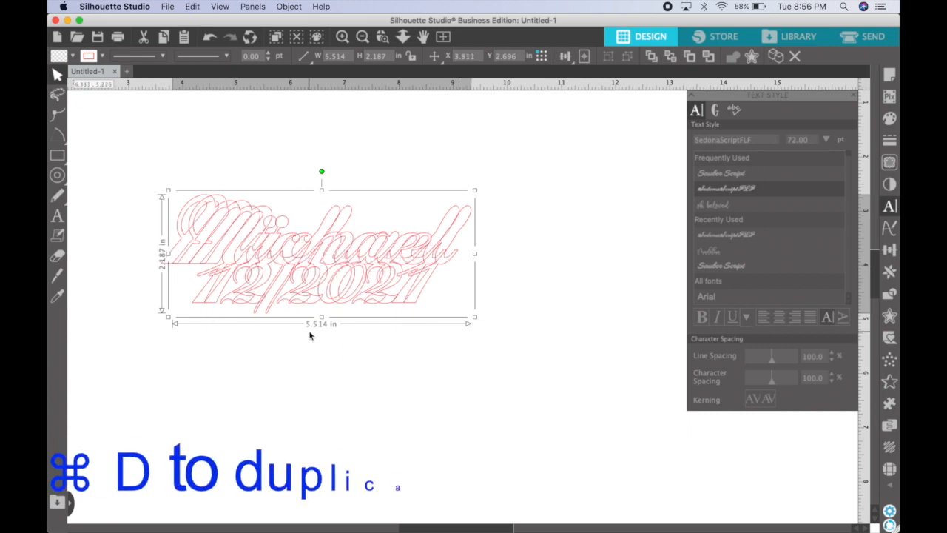
left_click_drag(464, 227, 49, 365)
scroll(533, 310, "right", 3)
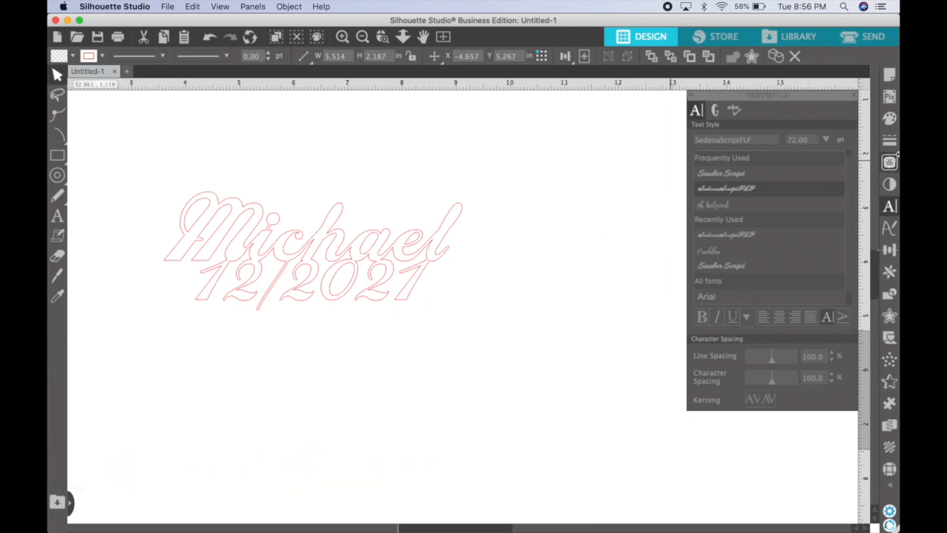
Apply an outer offset of 0.125 in with round corners around the welded name and date on the page
left_click(267, 234)
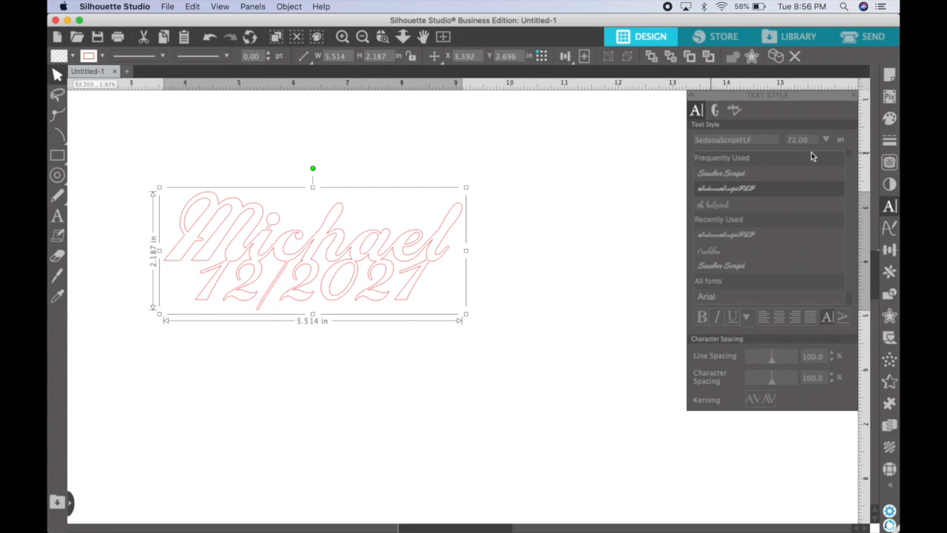
left_click(890, 316)
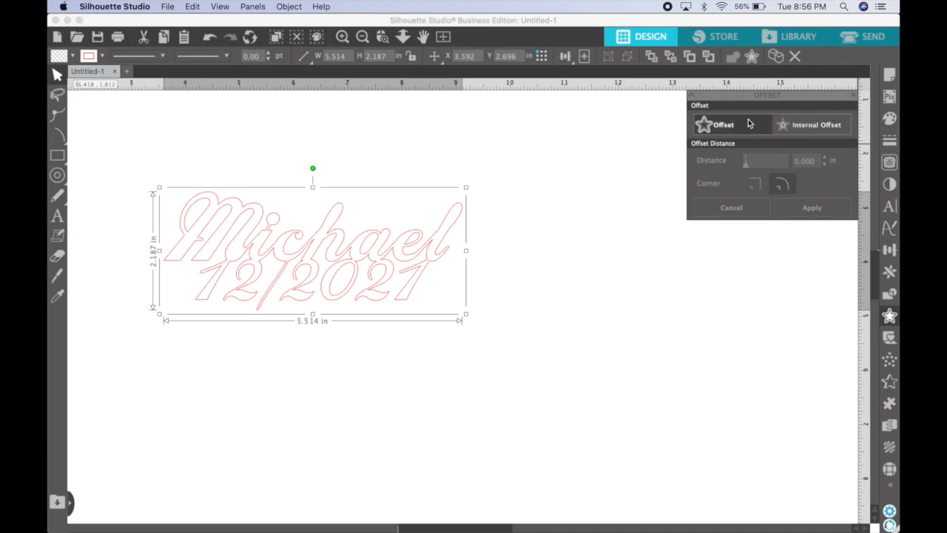
left_click(707, 127)
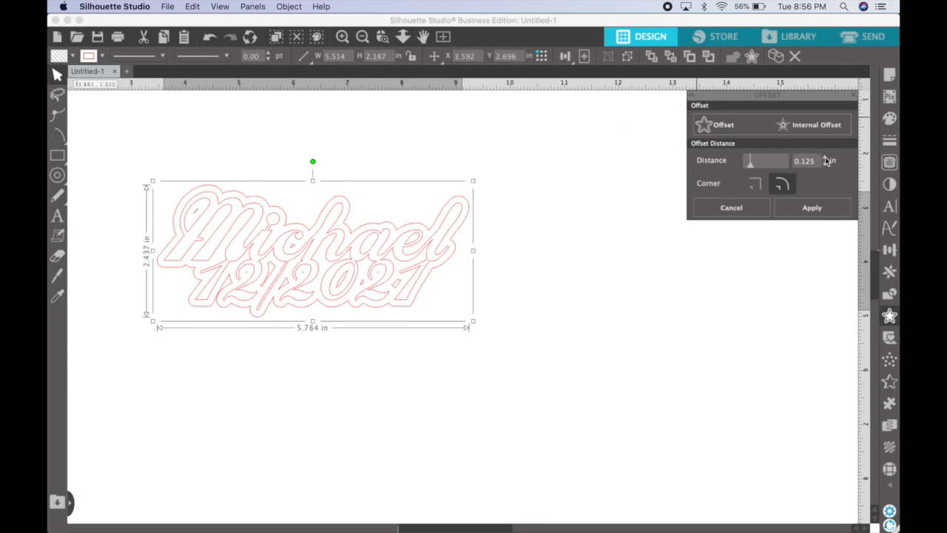
left_click(754, 184)
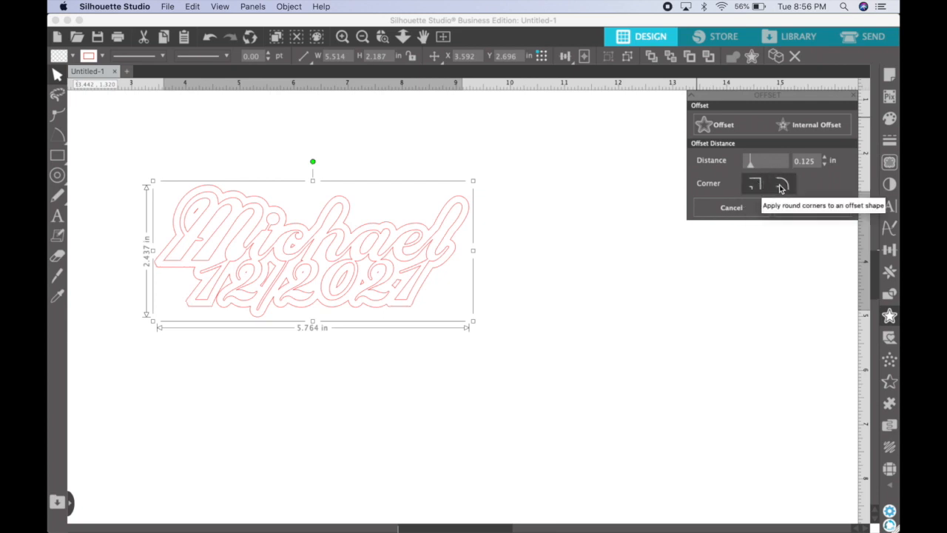
left_click(780, 186)
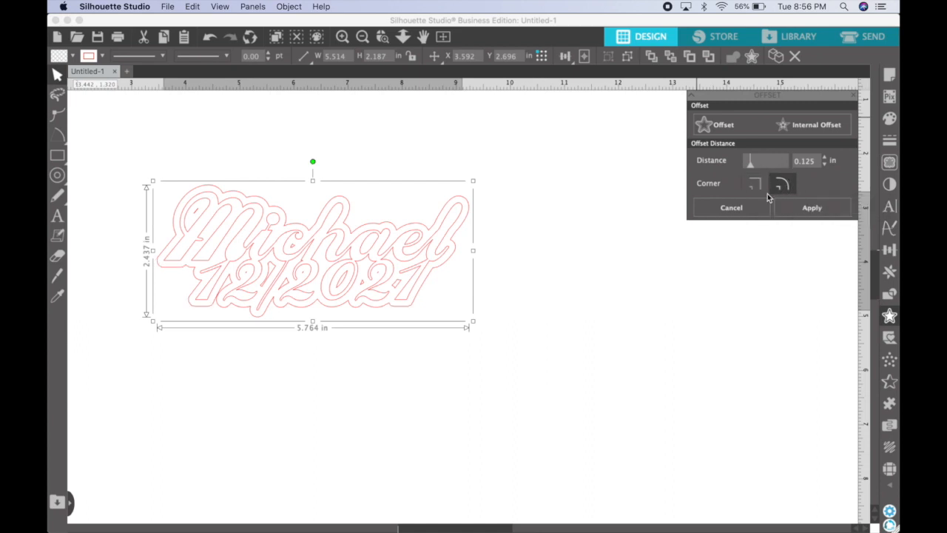
left_click(381, 37)
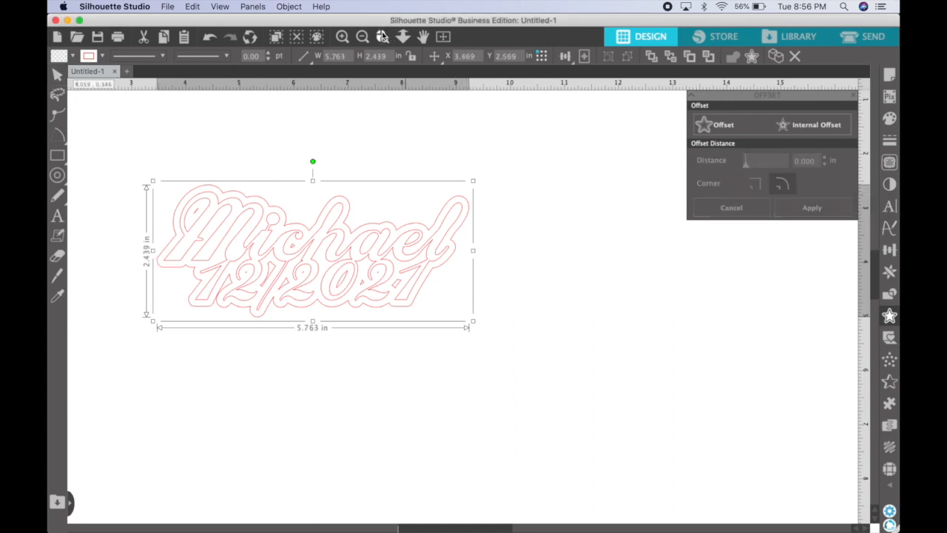
Replace the existing offset with a new 0.125 in outer offset, comparing sharp corners before applying it with round corners
left_click(434, 328)
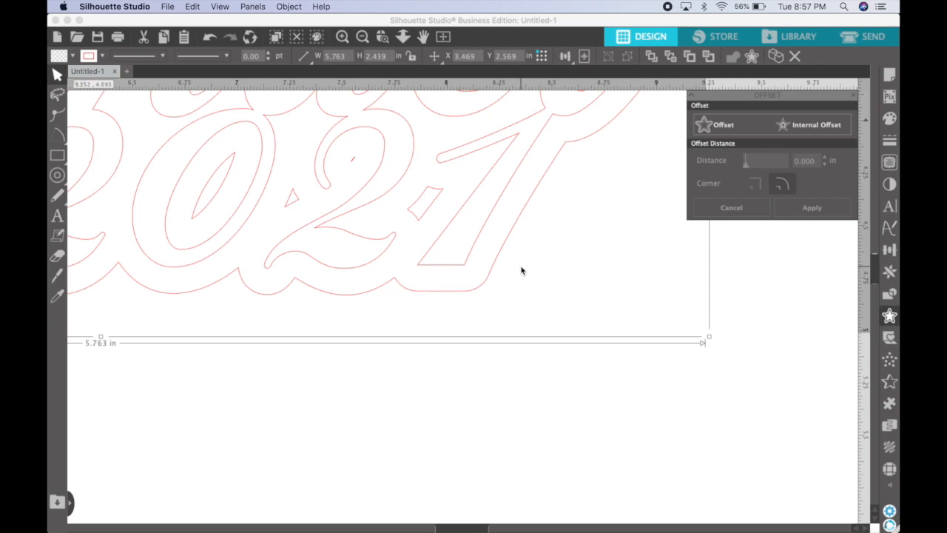
key("Delete")
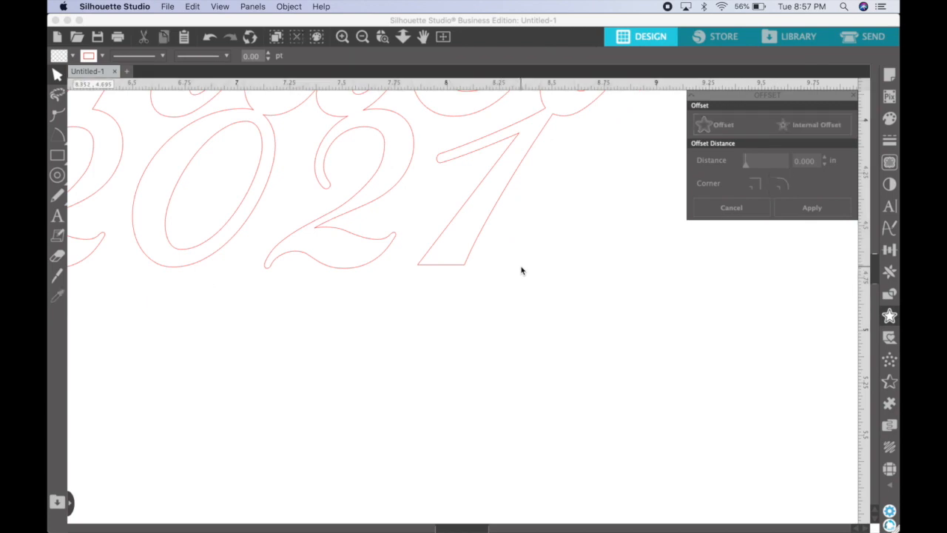
left_click(493, 213)
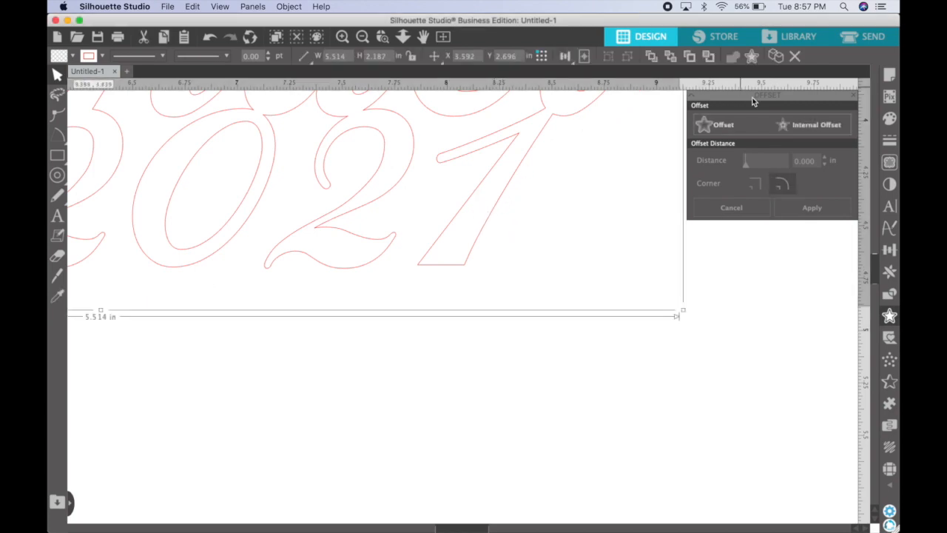
left_click(708, 125)
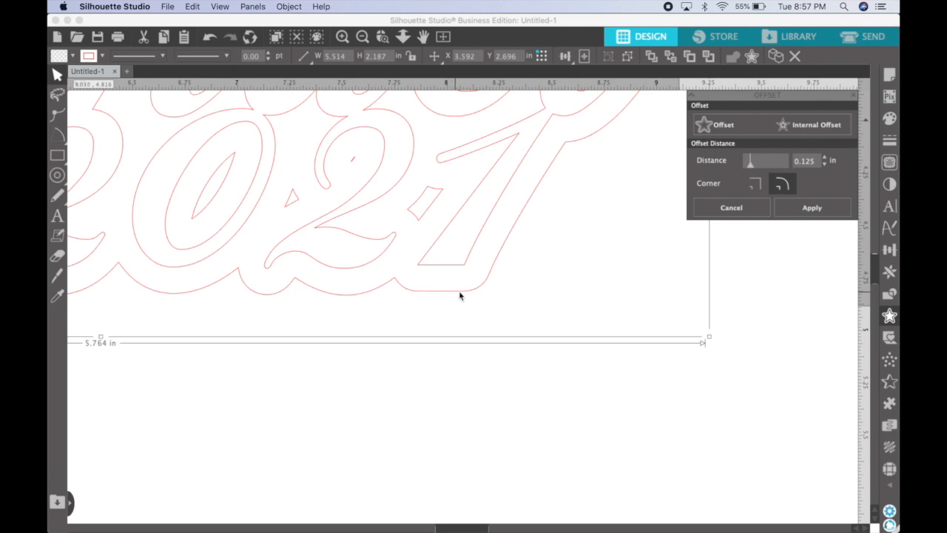
left_click(754, 184)
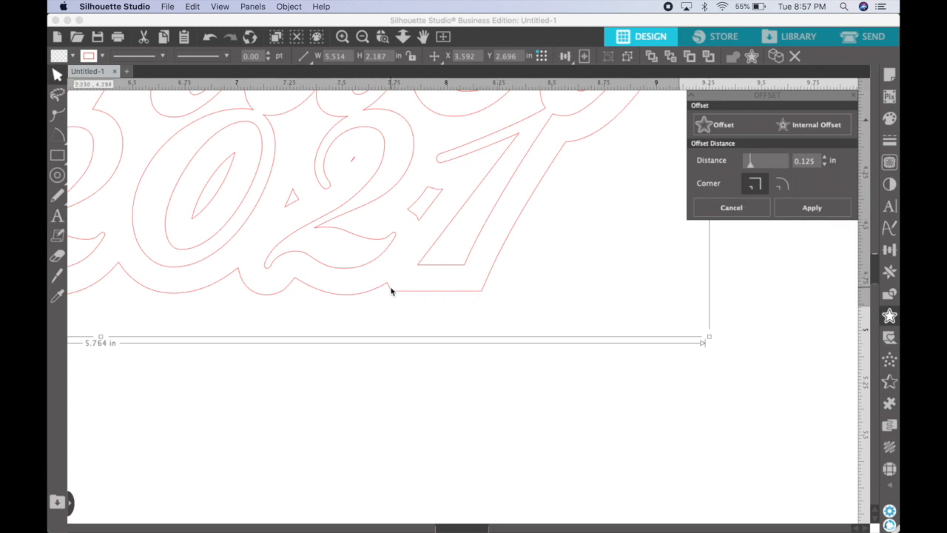
left_click(783, 185)
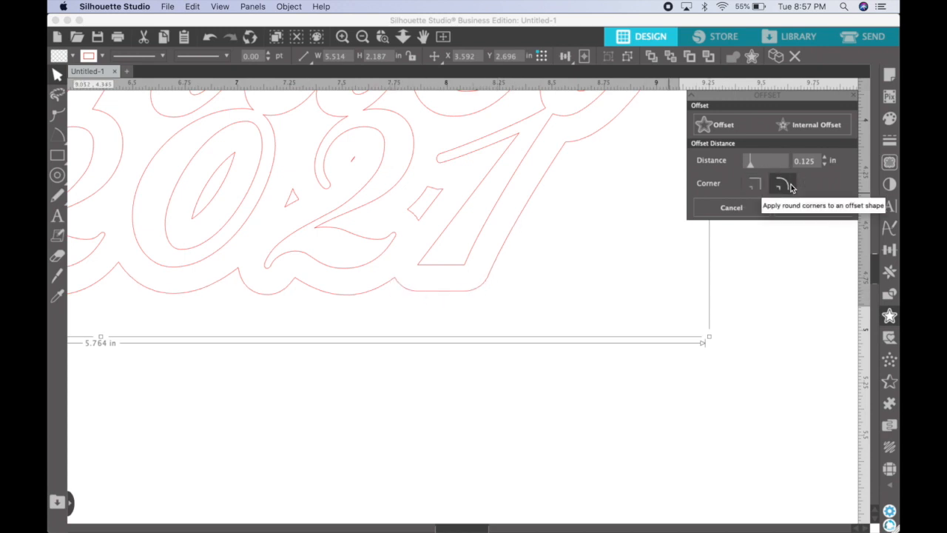
left_click(364, 37)
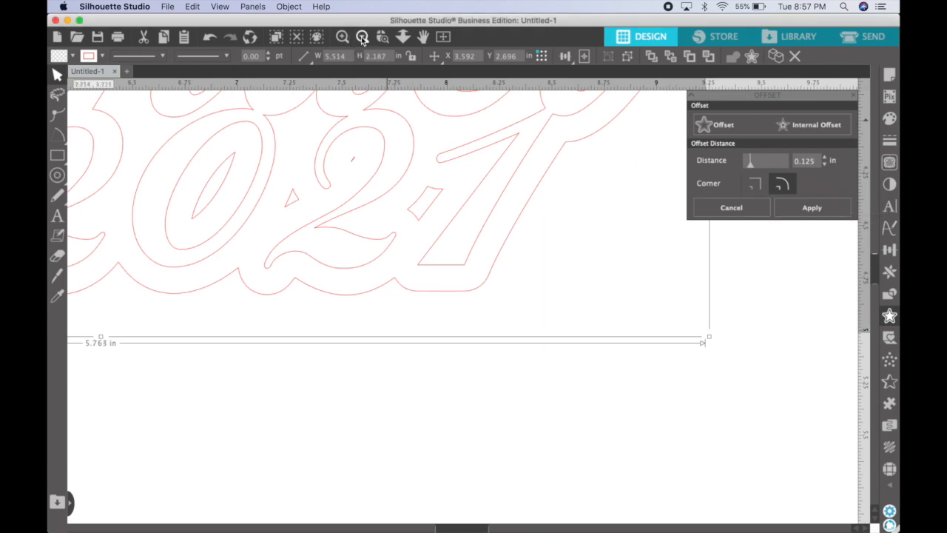
scroll(318, 211, "up", 3)
scroll(318, 211, "left", 3)
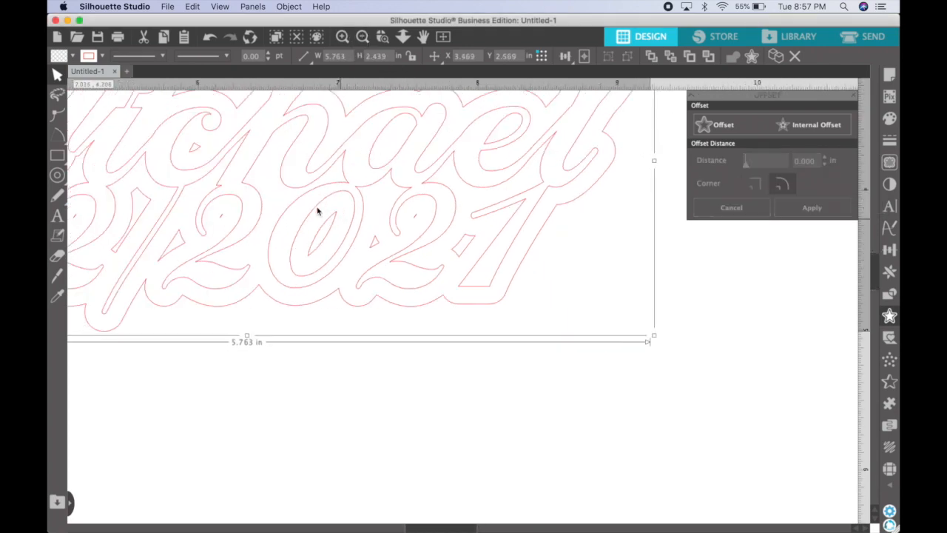
left_click(363, 37)
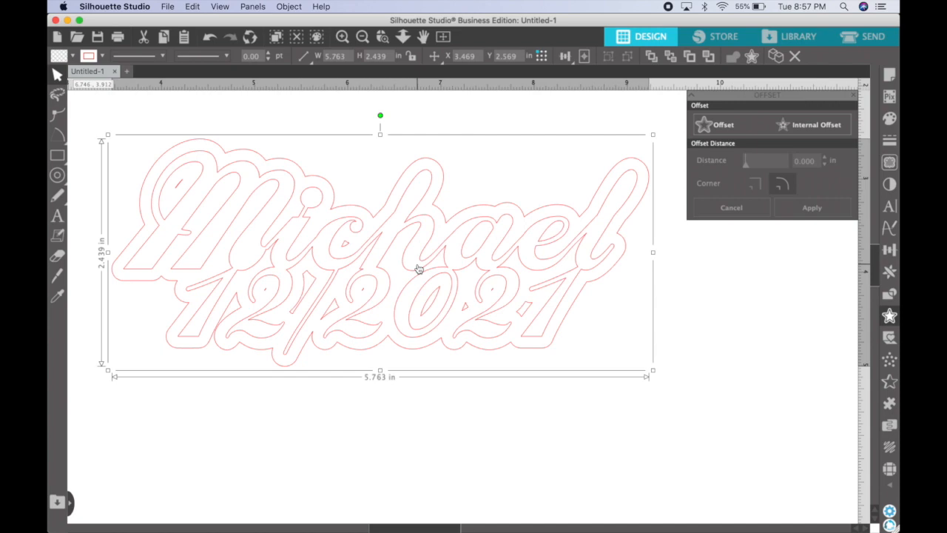
Delete the 0.125 in offset and apply an outer offset of 0.14 in with round corners around the welded design
key("Delete")
left_click(419, 268)
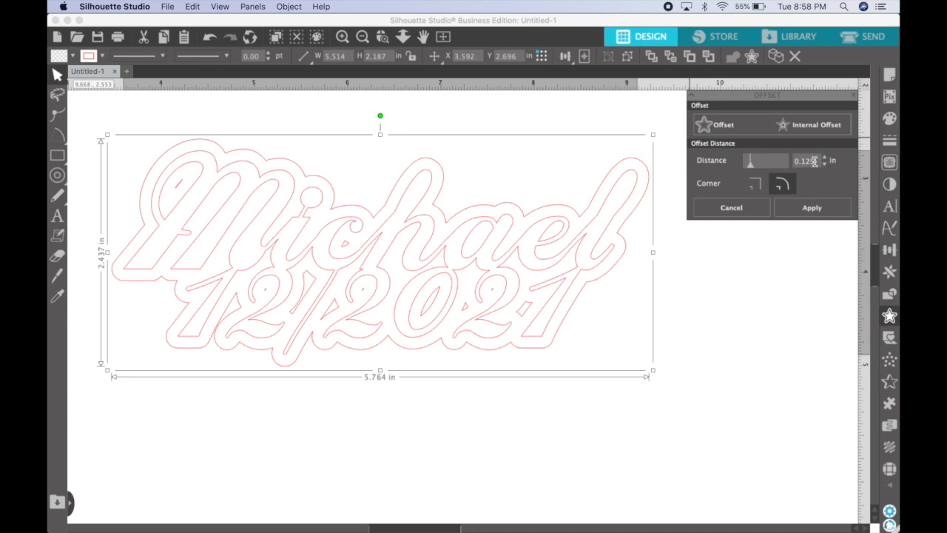
left_click_drag(814, 161, 804, 161)
type("4")
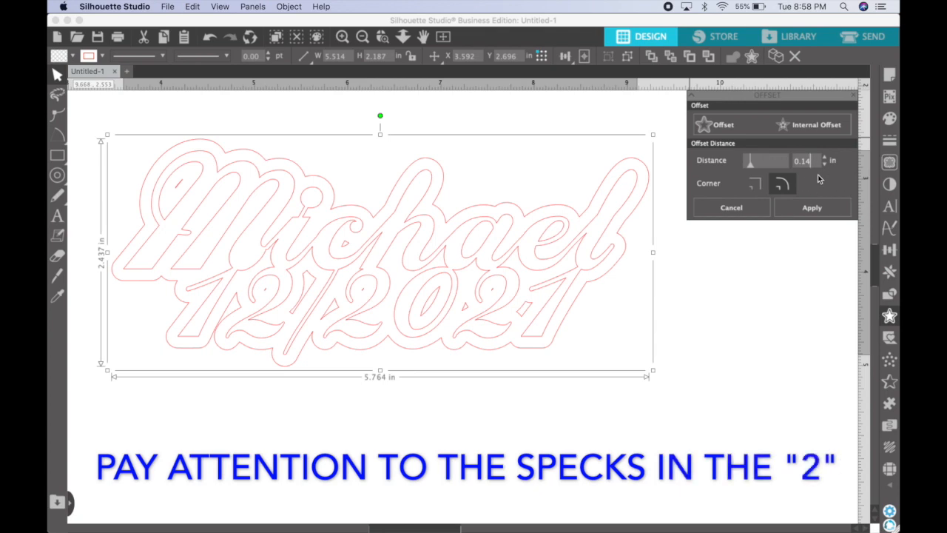
key("Return")
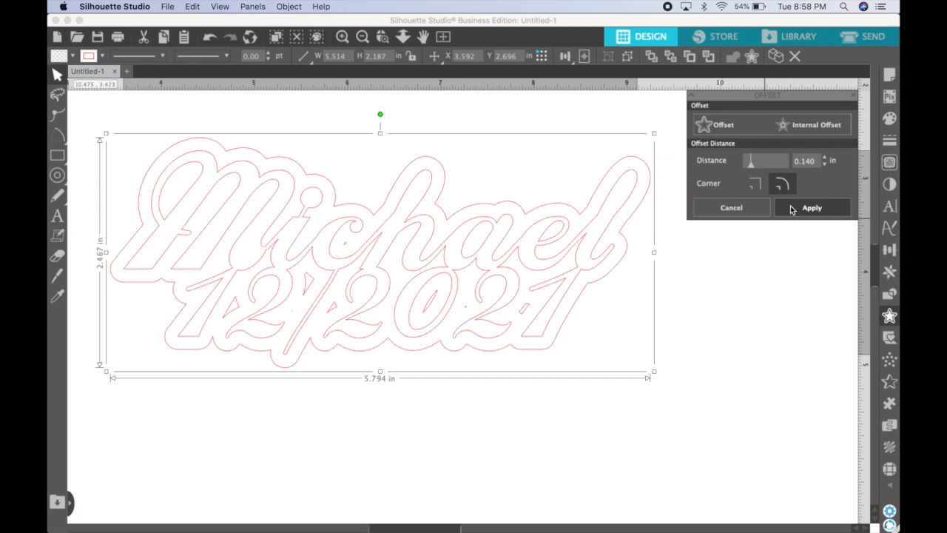
left_click(827, 208)
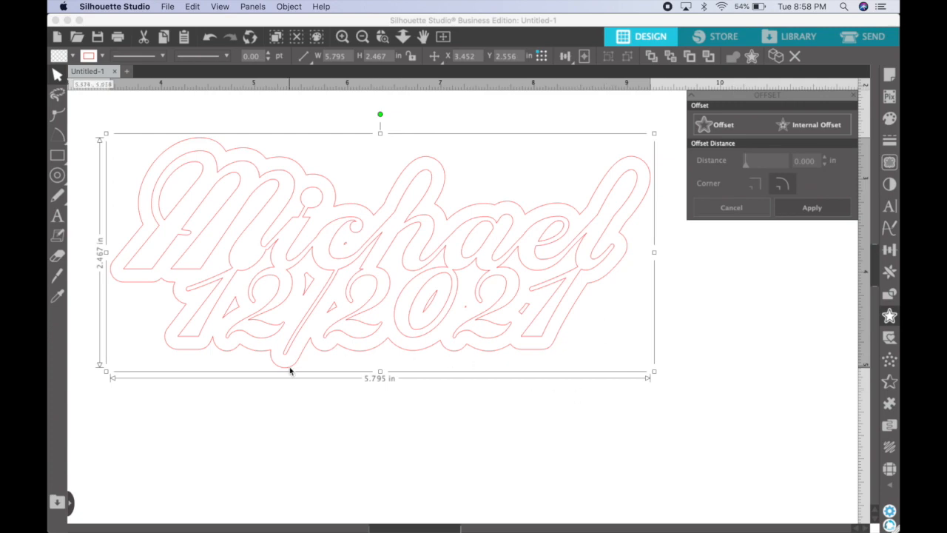
left_click(371, 388)
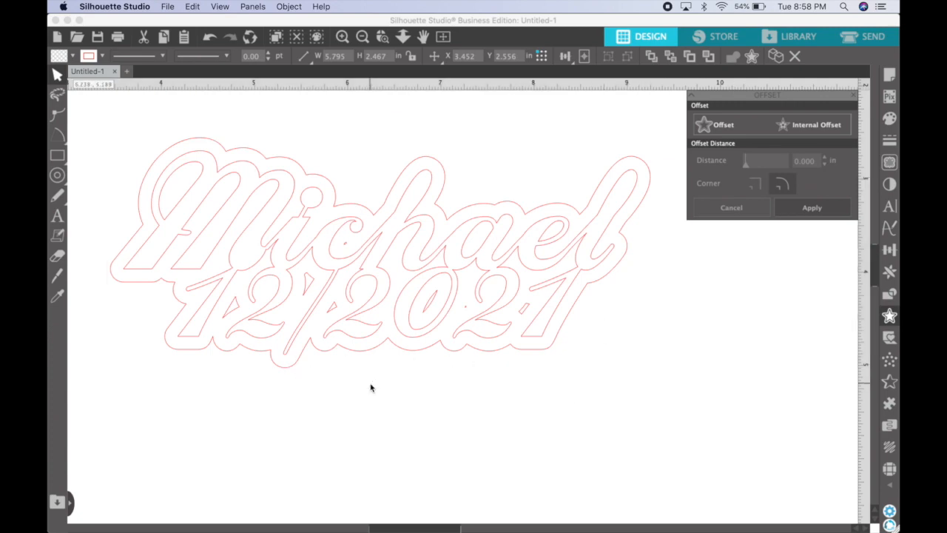
Release the compound path of the offset outline so that its inner holes become separate shapes
left_click(345, 210)
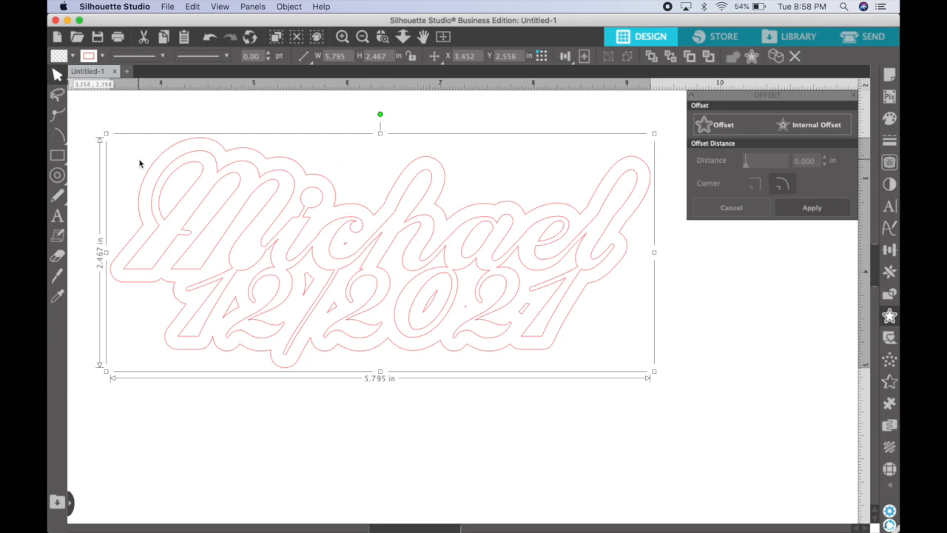
left_click(288, 6)
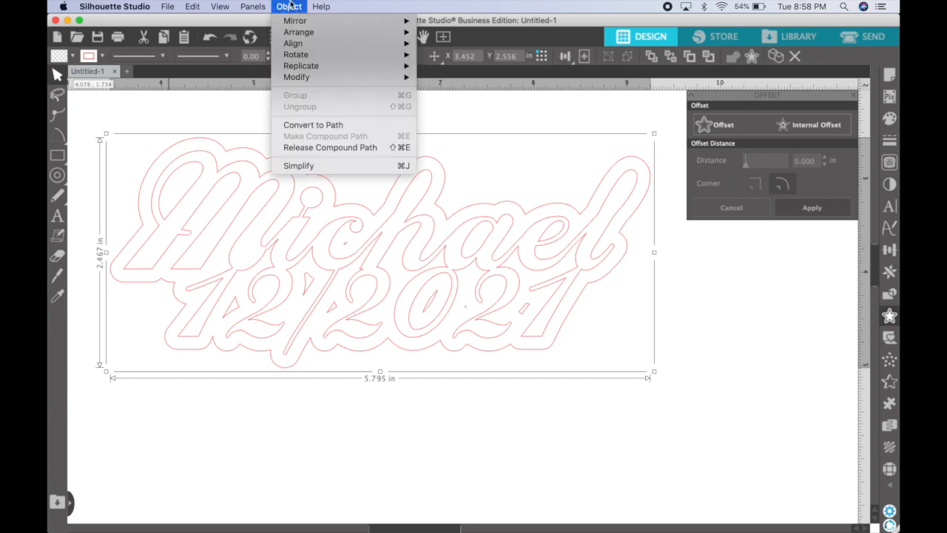
left_click(316, 148)
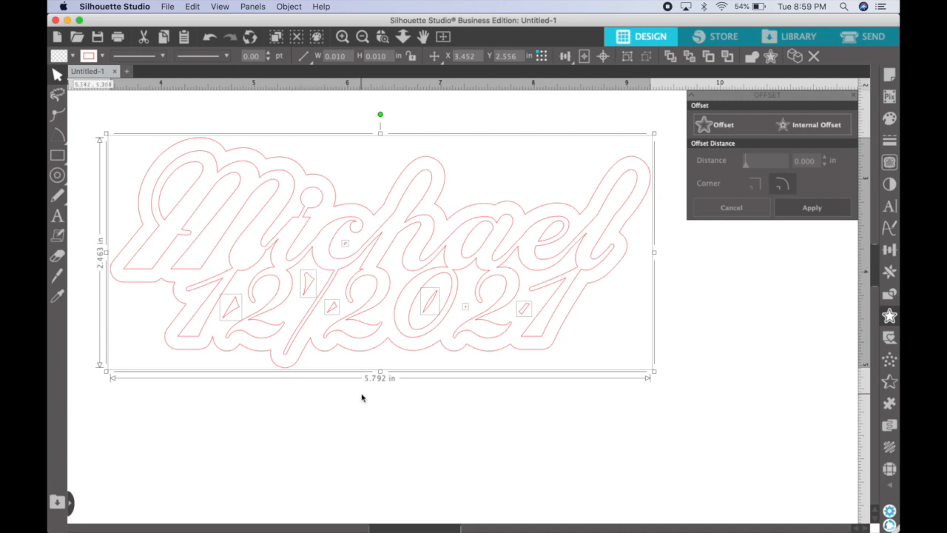
left_click(341, 406)
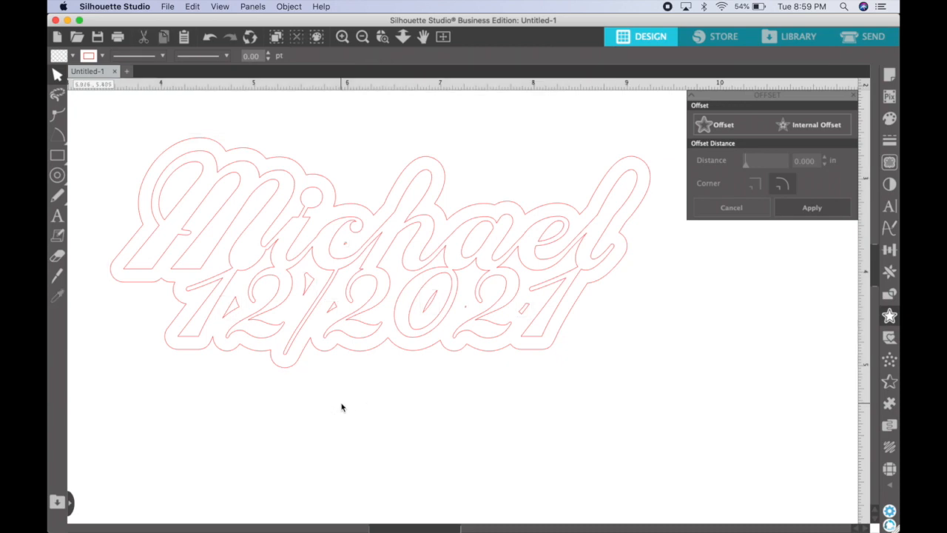
Delete the tiny offset specks inside the letter c and beside the last 2 of the date
left_click(346, 249)
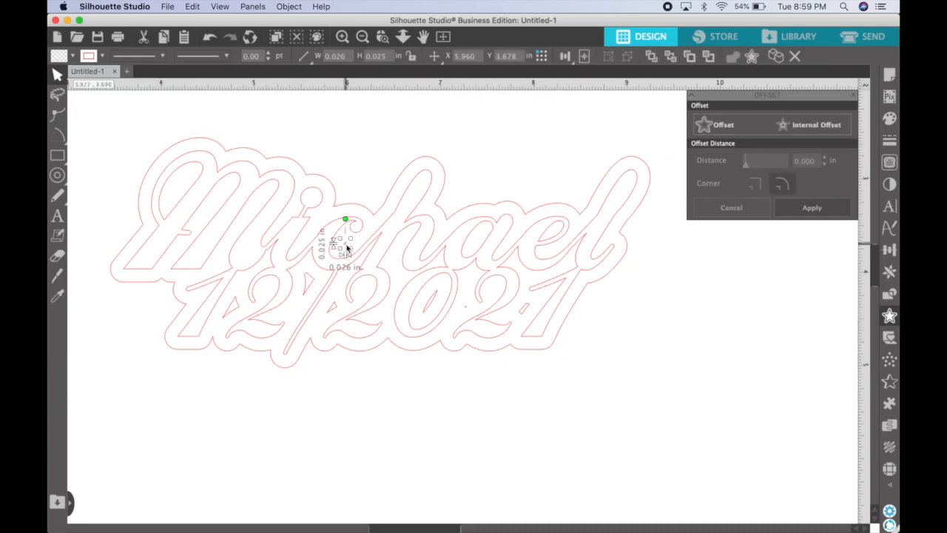
left_click(346, 249)
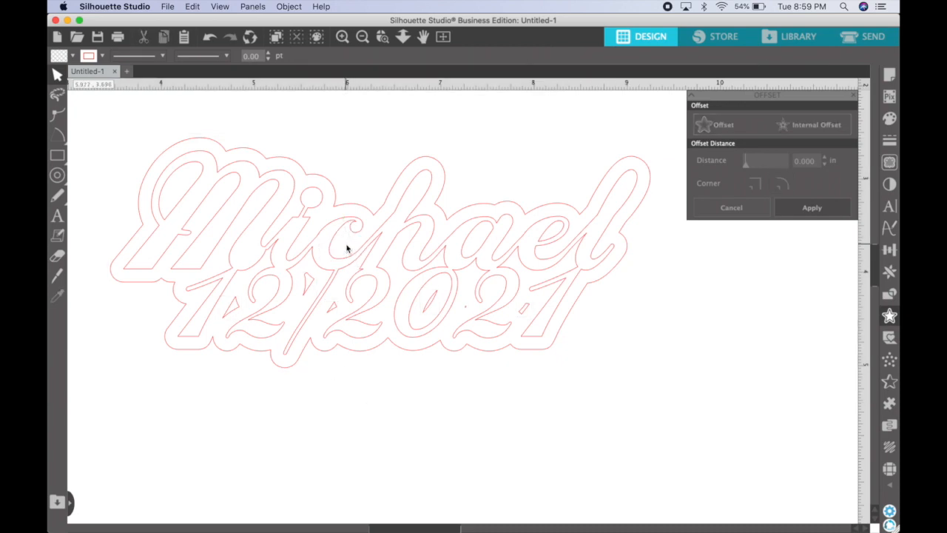
left_click(467, 312)
key("Delete")
Enlarge the offset hole after the slash to about 0.129 by 0.144 in and the one inside the zero to about 0.183 by 0.266 in
left_click(332, 311)
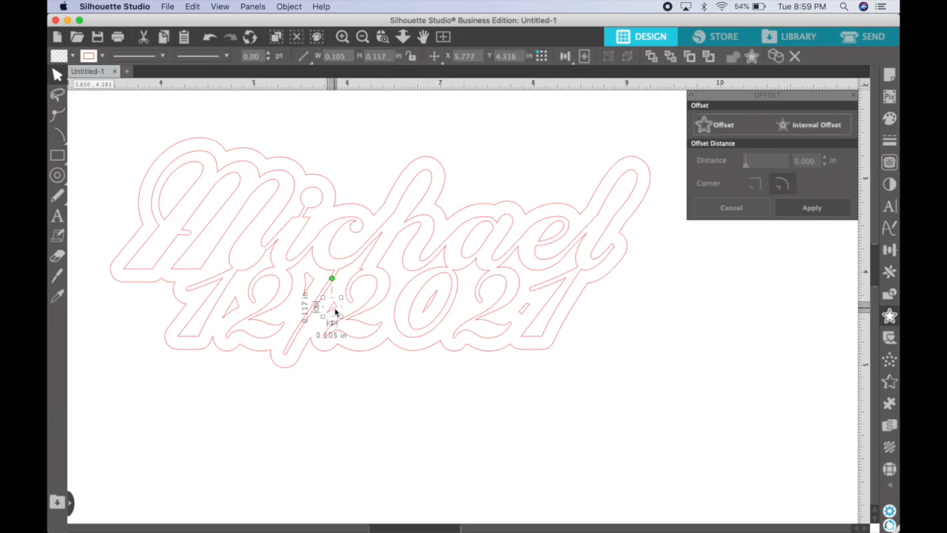
left_click_drag(341, 298, 344, 298)
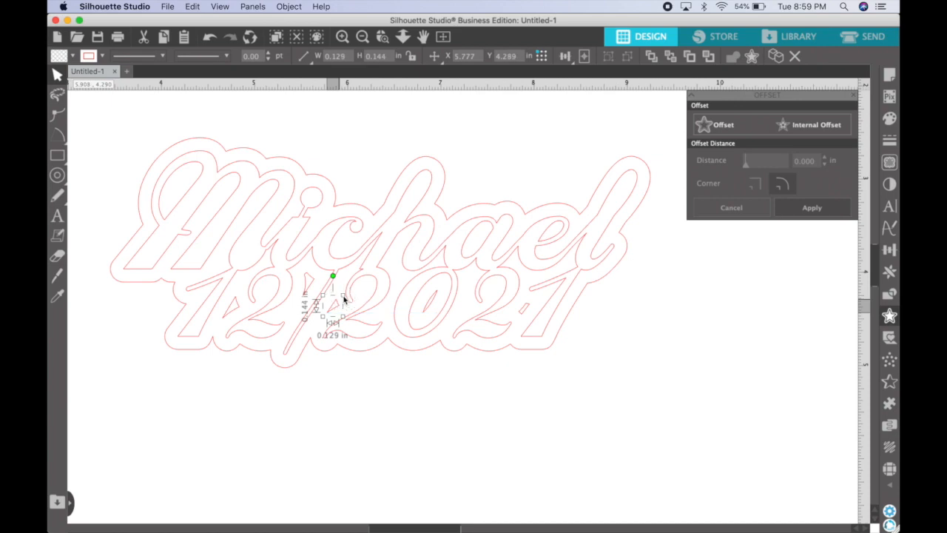
left_click(432, 300)
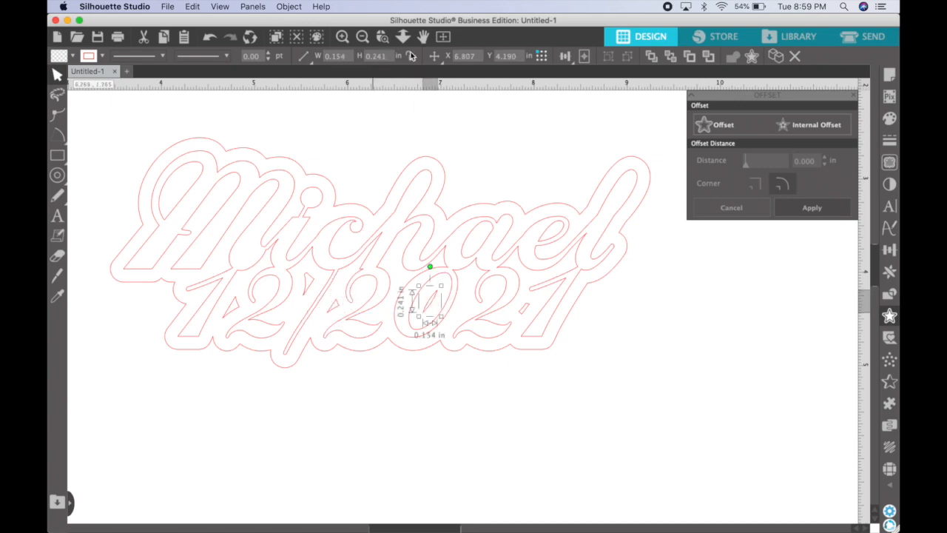
left_click_drag(418, 286, 444, 303)
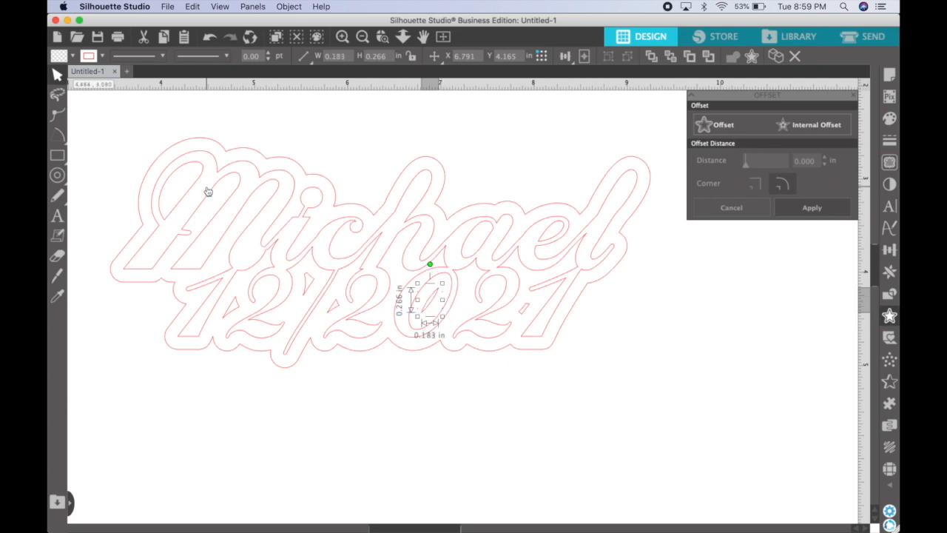
Edit the points of the narrow offset hole inside the zero, bowing its sides outward into a wider leaf shape
left_click(57, 114)
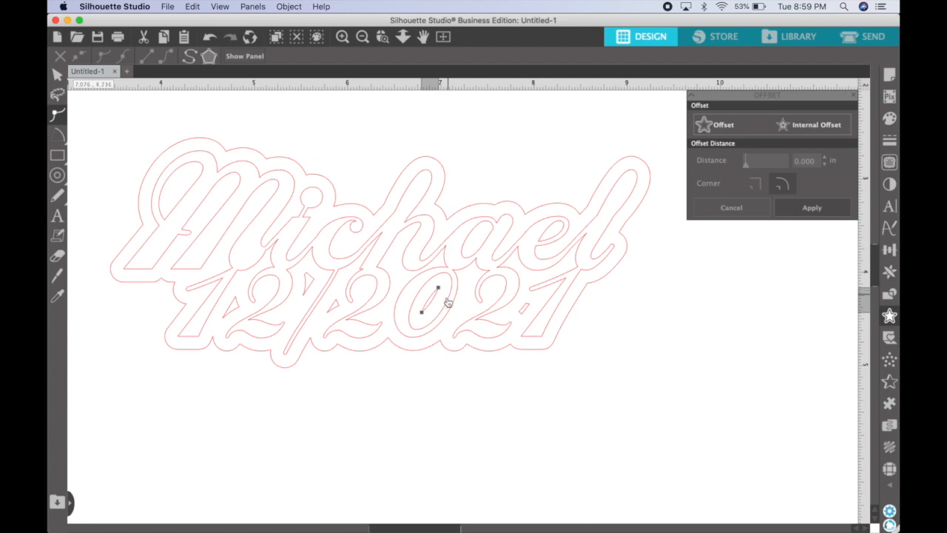
left_click_drag(438, 305, 424, 300)
left_click(439, 290)
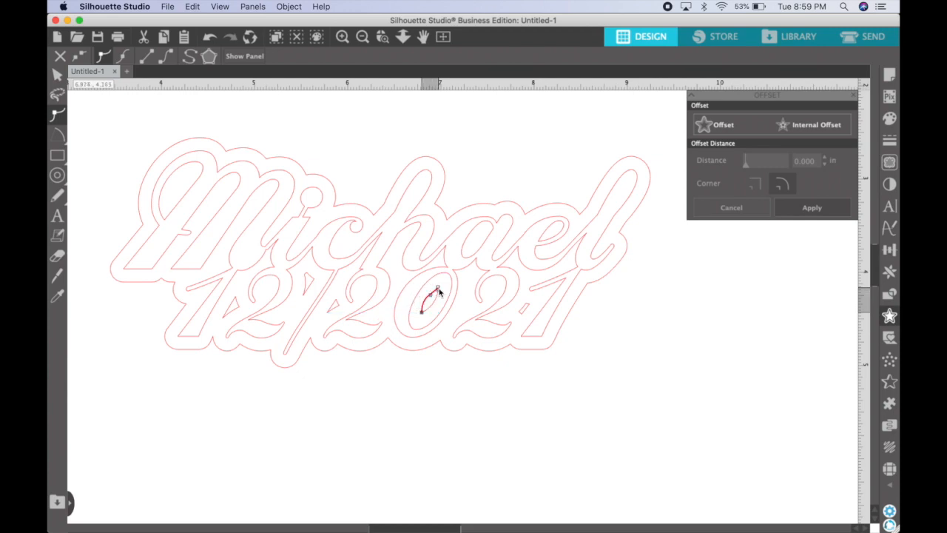
left_click_drag(434, 293, 438, 297)
Enlarge the small offset hole between the final 2 and 1 to about 0.174 by 0.178 in
left_click(526, 311)
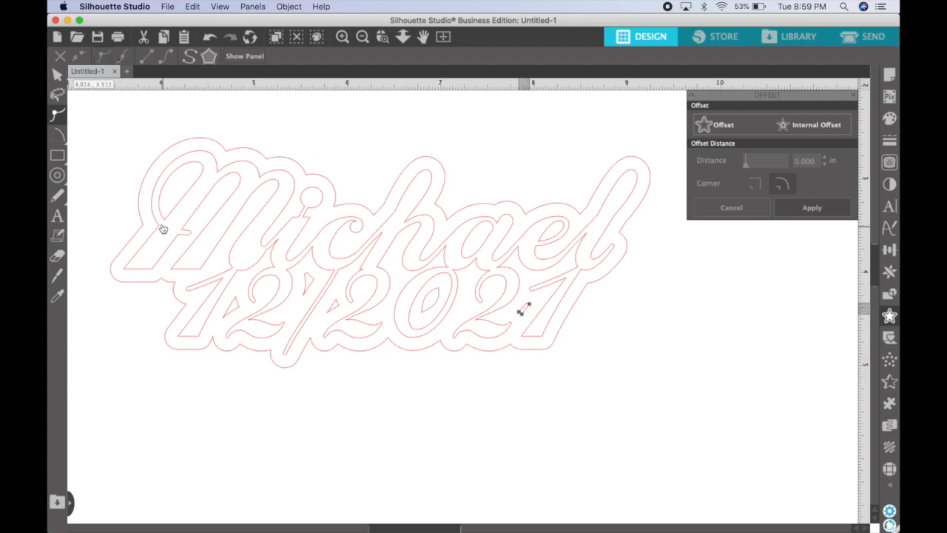
left_click(57, 74)
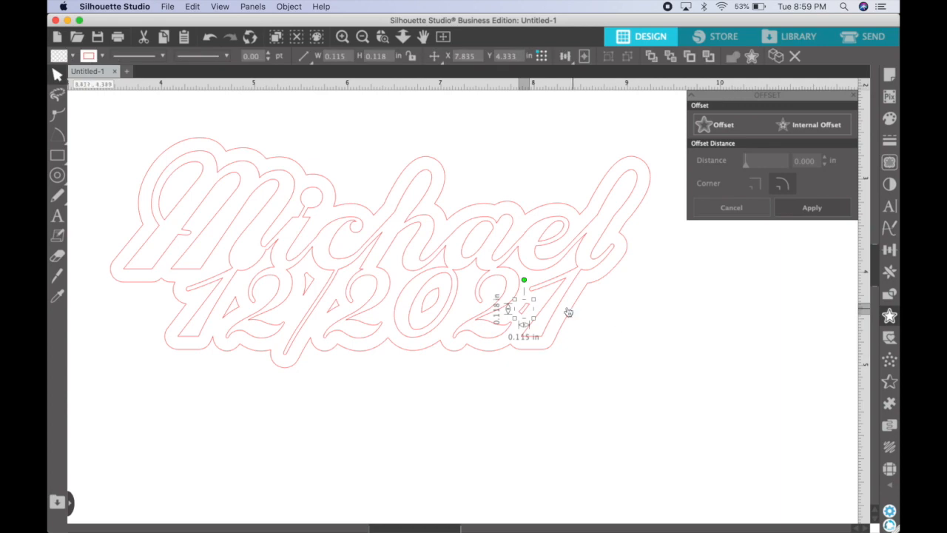
left_click_drag(532, 298, 542, 298)
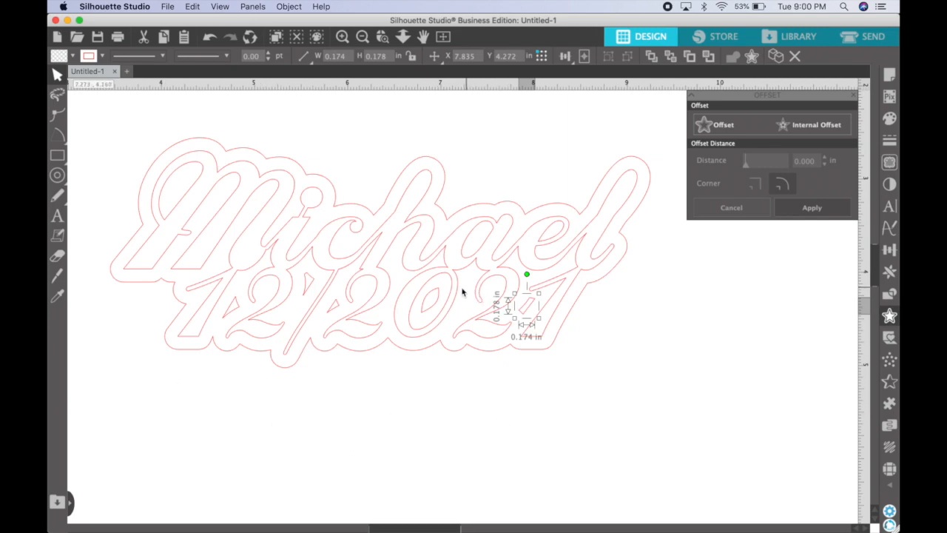
Combine the offset outline and its five remaining inner holes into one compound path
left_click(429, 310, "shift")
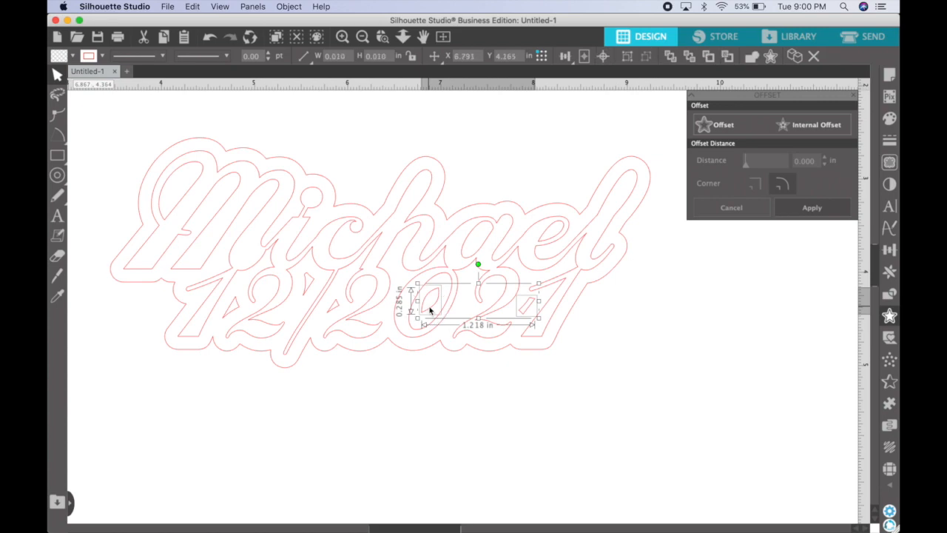
left_click(337, 305, "shift")
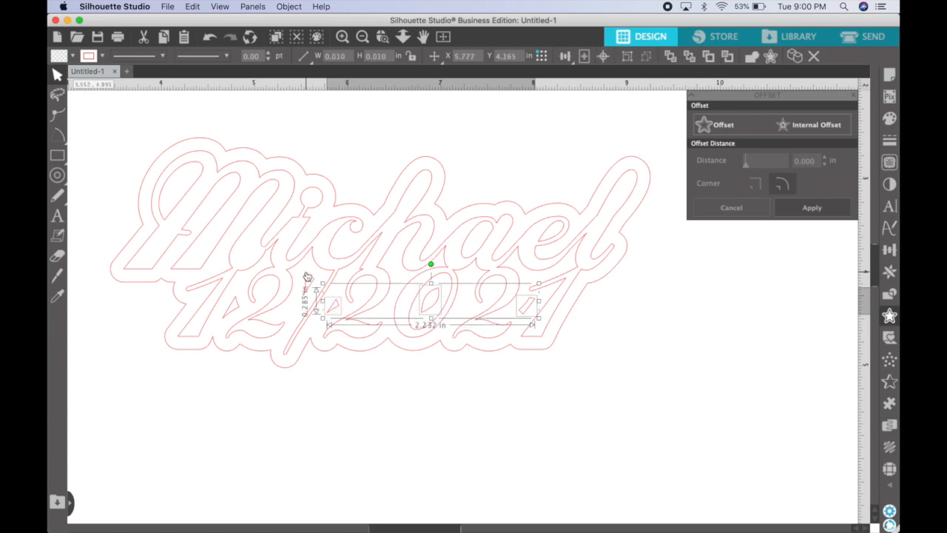
left_click(307, 280, "shift")
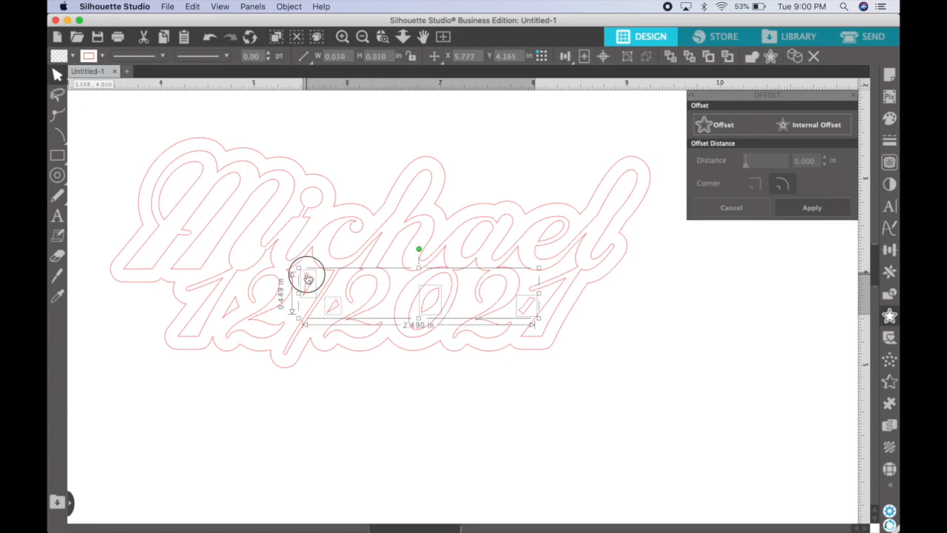
left_click(232, 305, "shift")
left_click(232, 353, "shift")
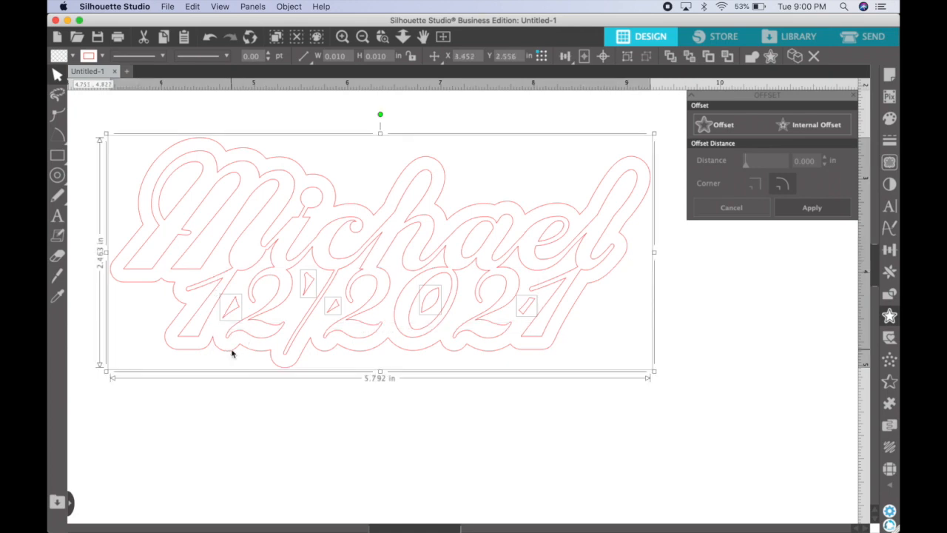
left_click(287, 6)
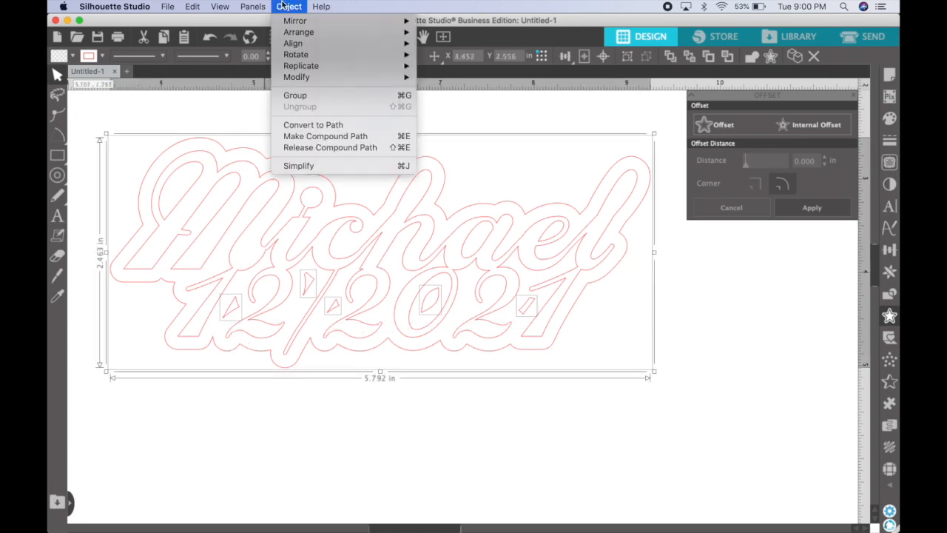
left_click(302, 137)
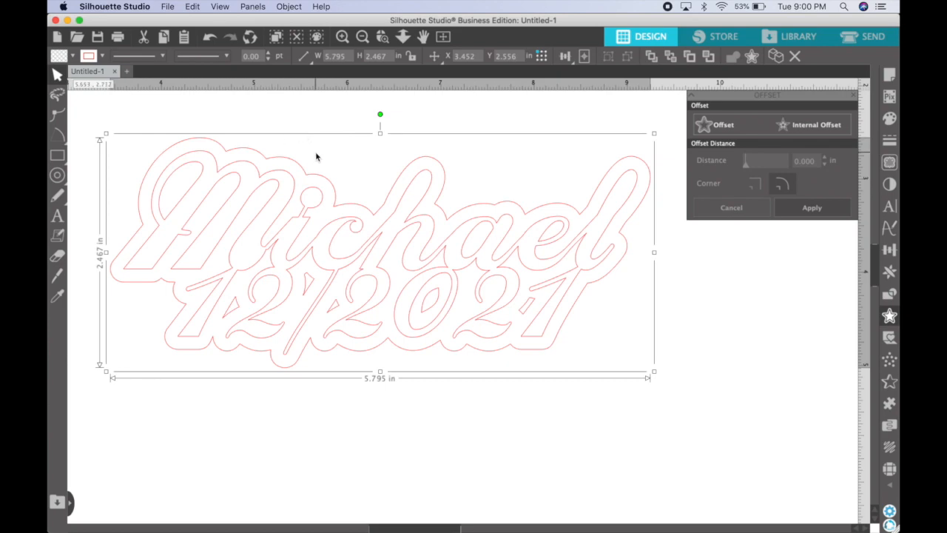
Fill the offset shape with green and the welded name and date lettering with grey
left_click(72, 57)
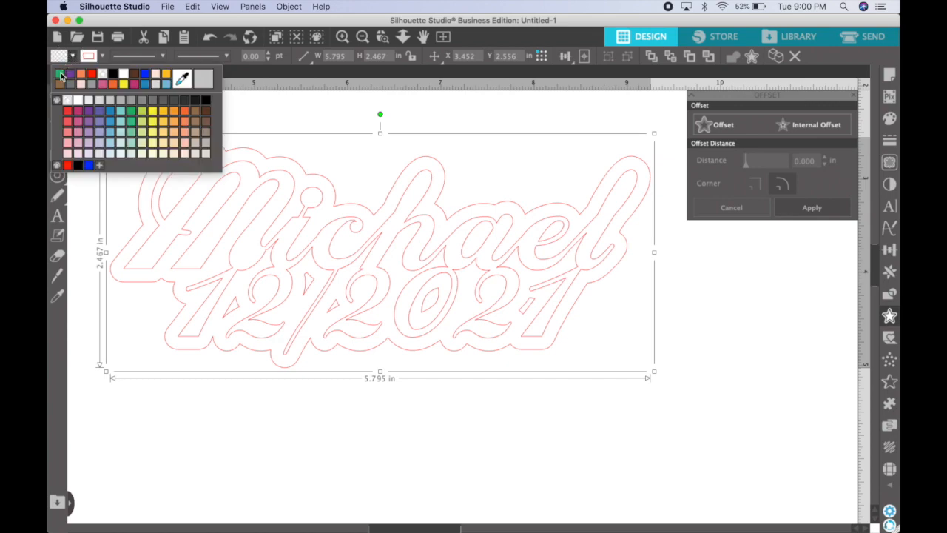
left_click(61, 75)
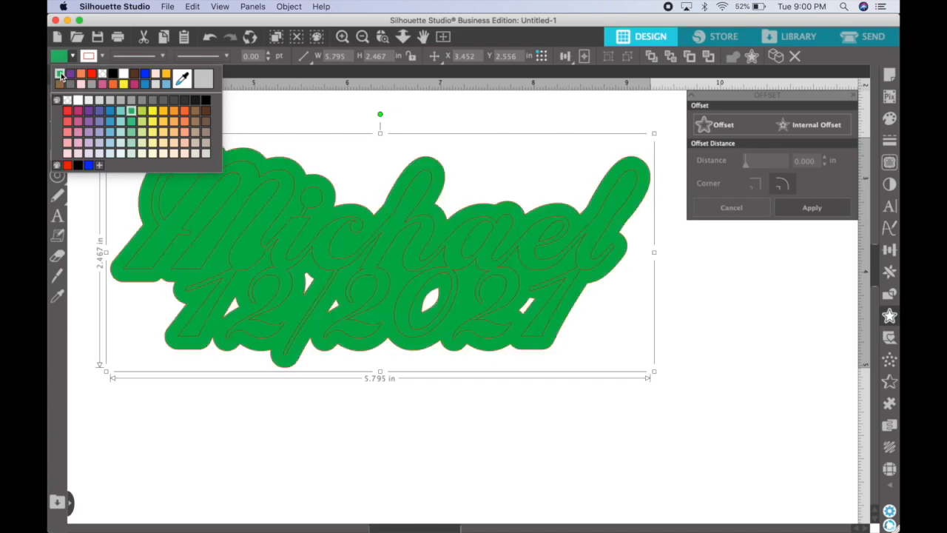
left_click(128, 111)
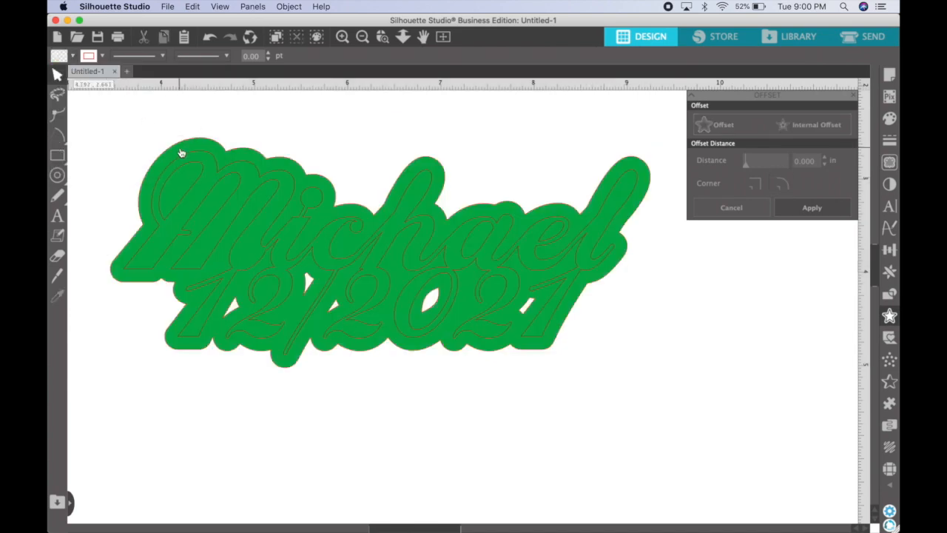
left_click(182, 157)
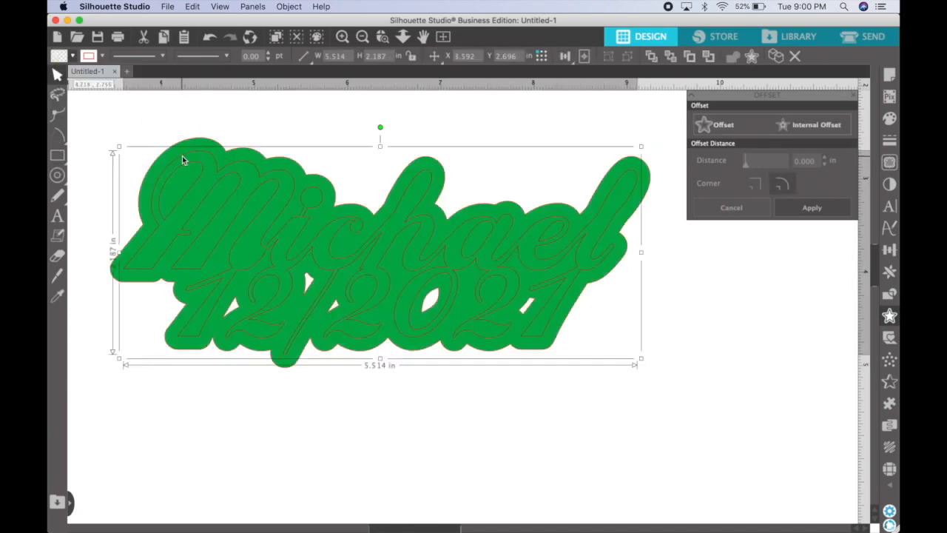
left_click(72, 57)
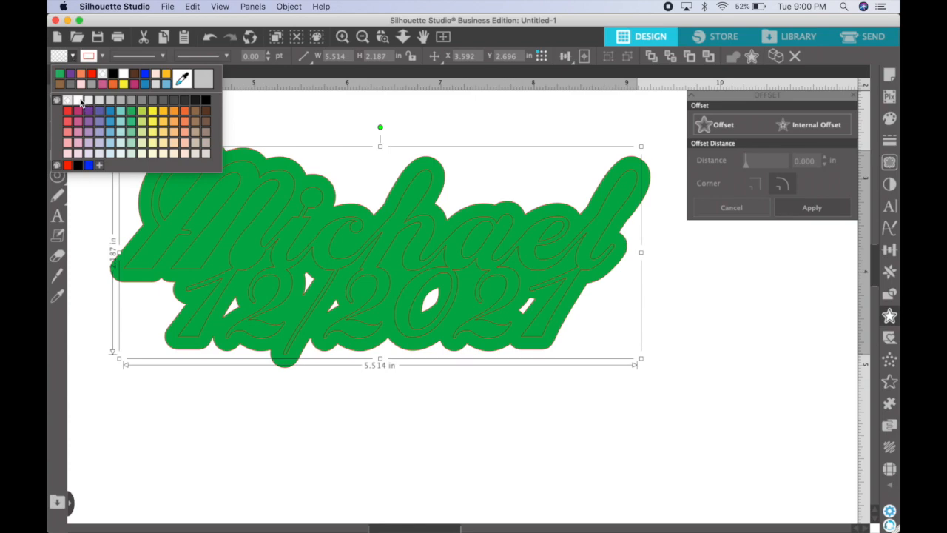
left_click(80, 102)
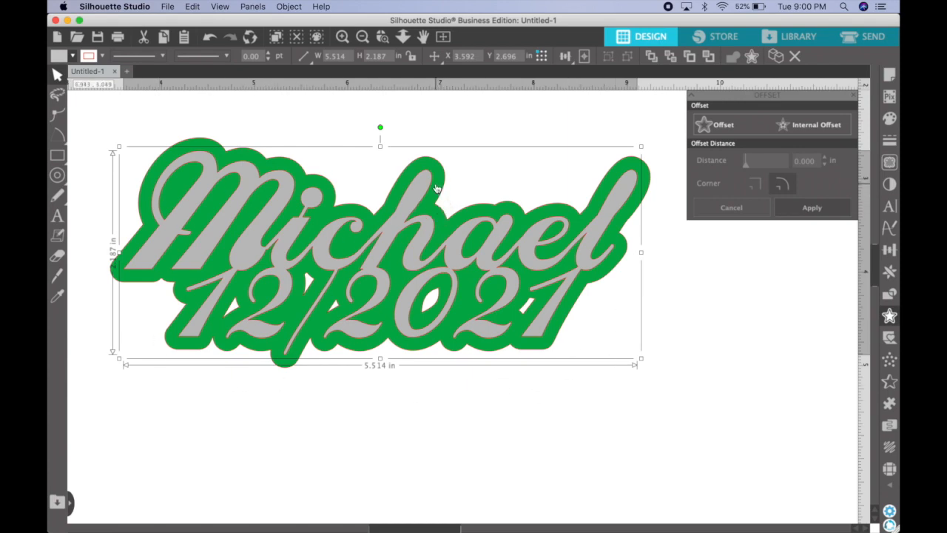
left_click(468, 129)
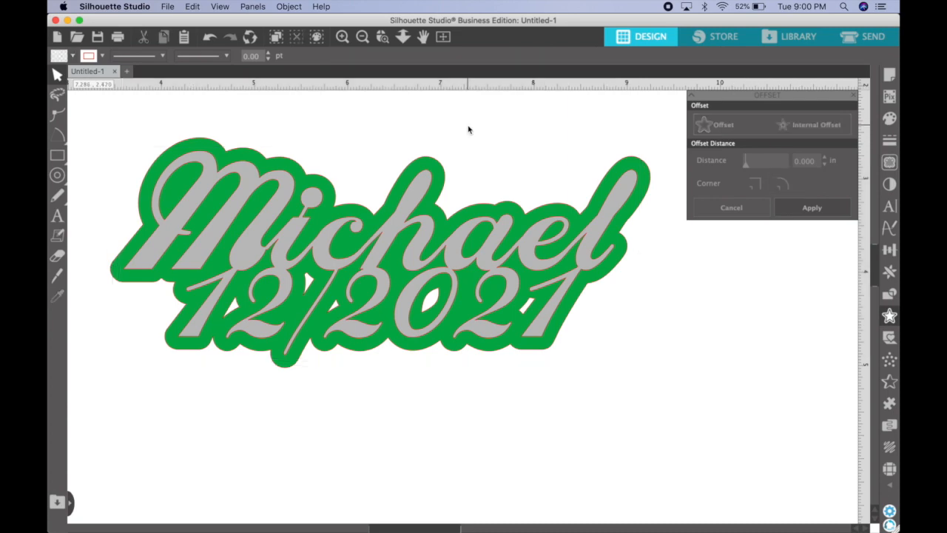
Release the green offset's compound path into its separate outline and holes, and combine them into a compound path again
left_click(442, 175)
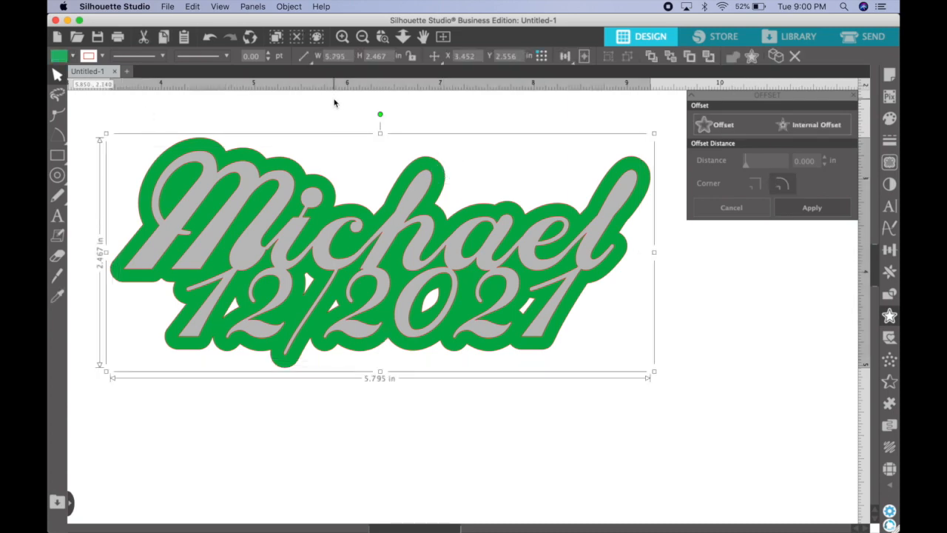
left_click(289, 6)
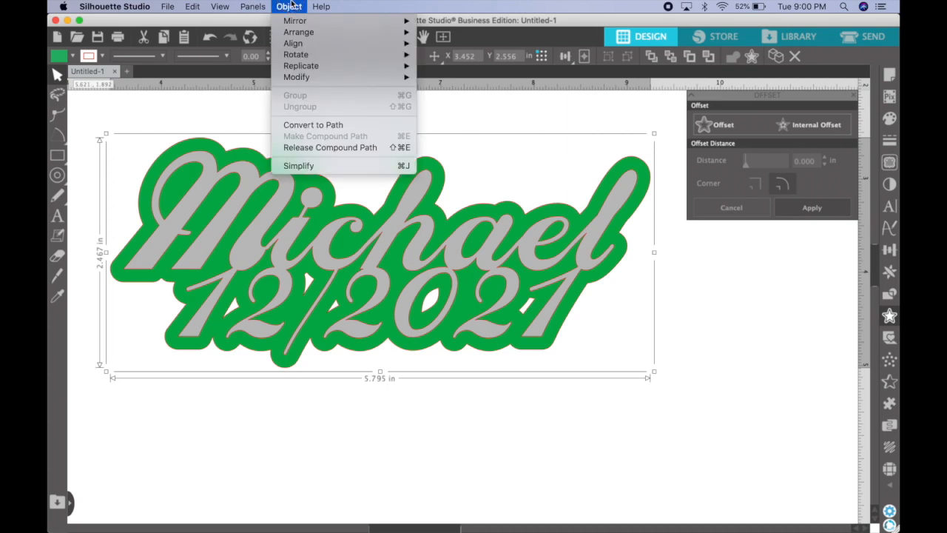
left_click(311, 148)
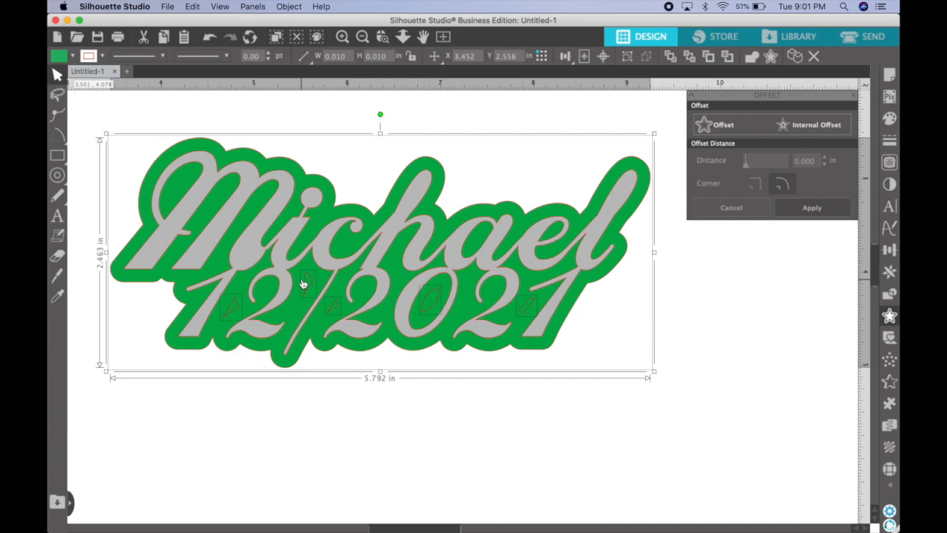
left_click(290, 5)
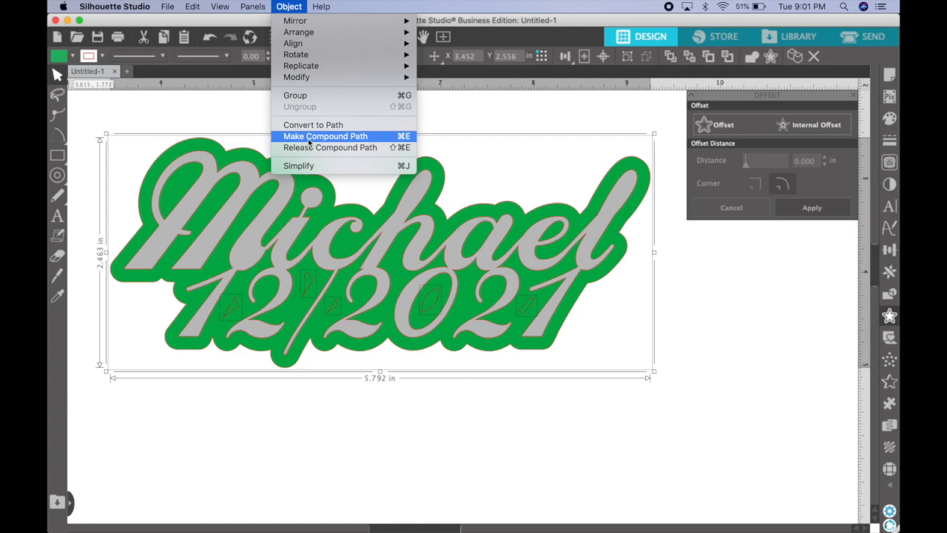
left_click(309, 142)
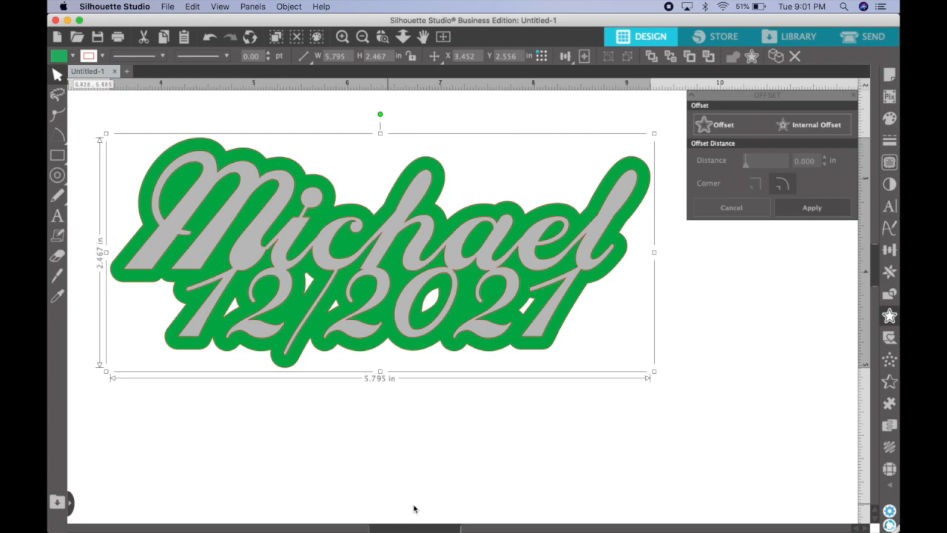
left_click(416, 470)
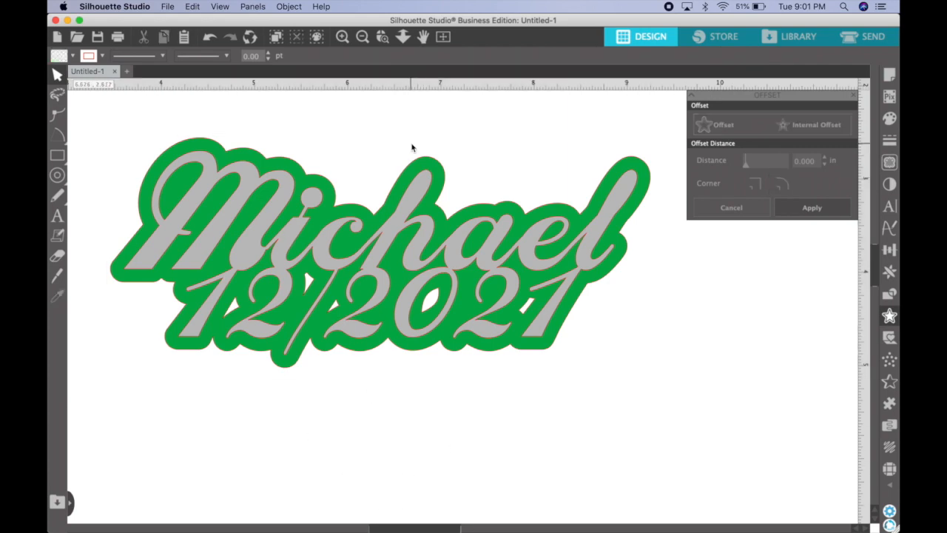
Draw a ring with an outer radius of about 3.18 in and place it fully on the page beside the name design
left_click(362, 36)
scroll(449, 362, "right", 5)
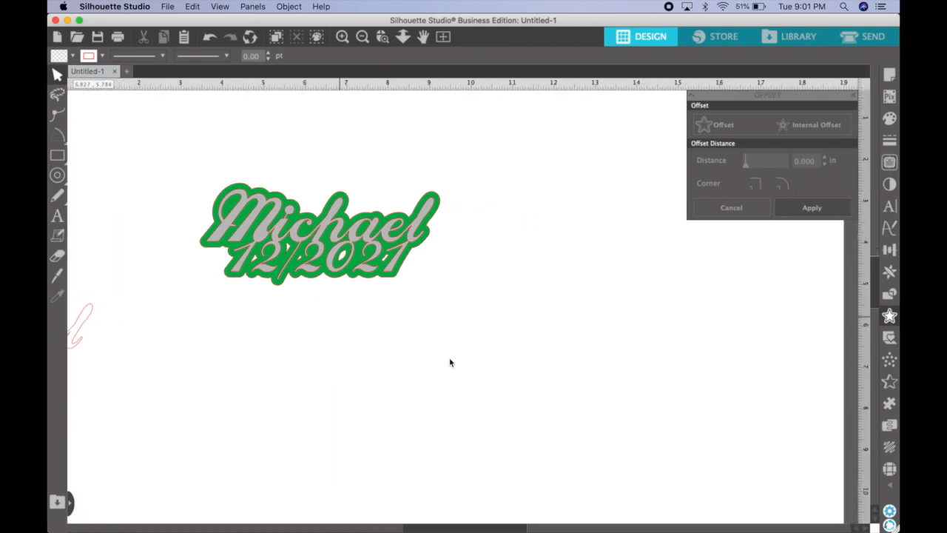
left_click(58, 176)
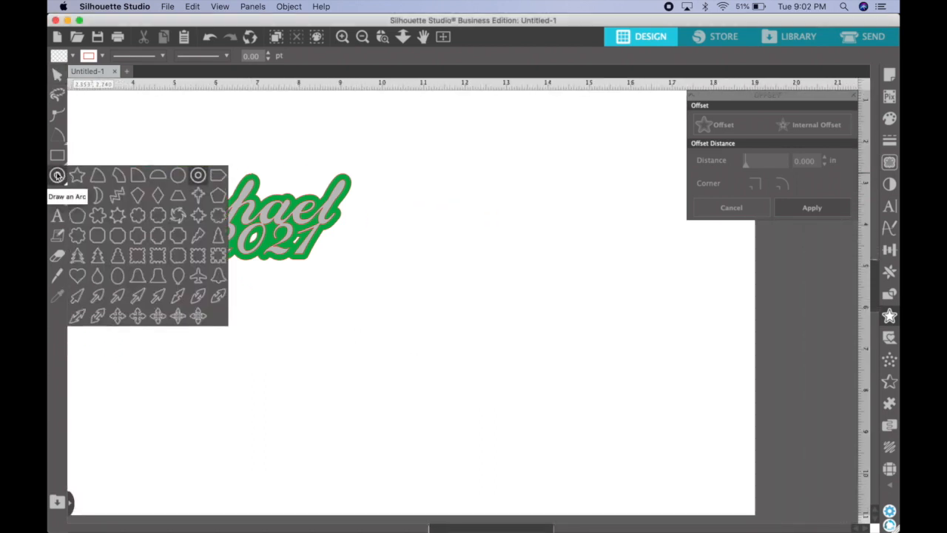
left_click(56, 176)
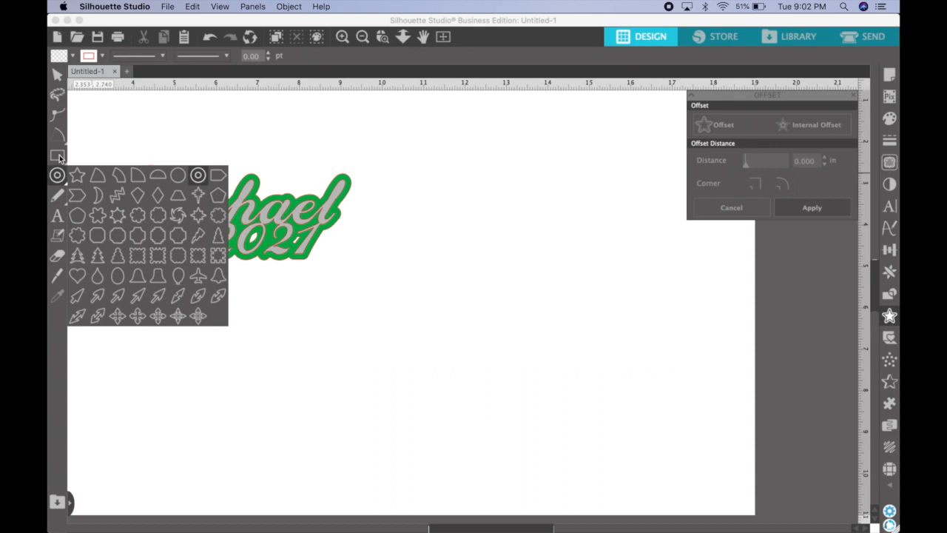
mouse_move(61, 155)
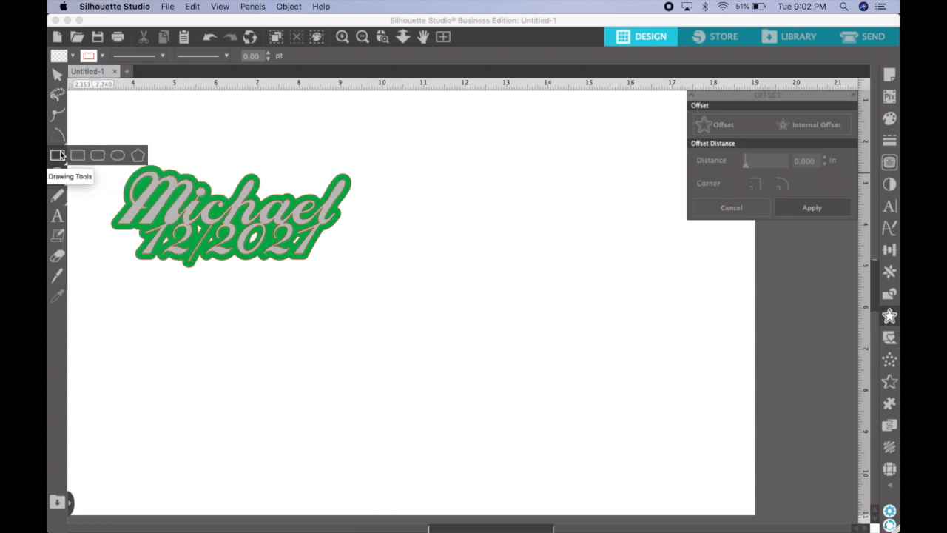
mouse_move(58, 174)
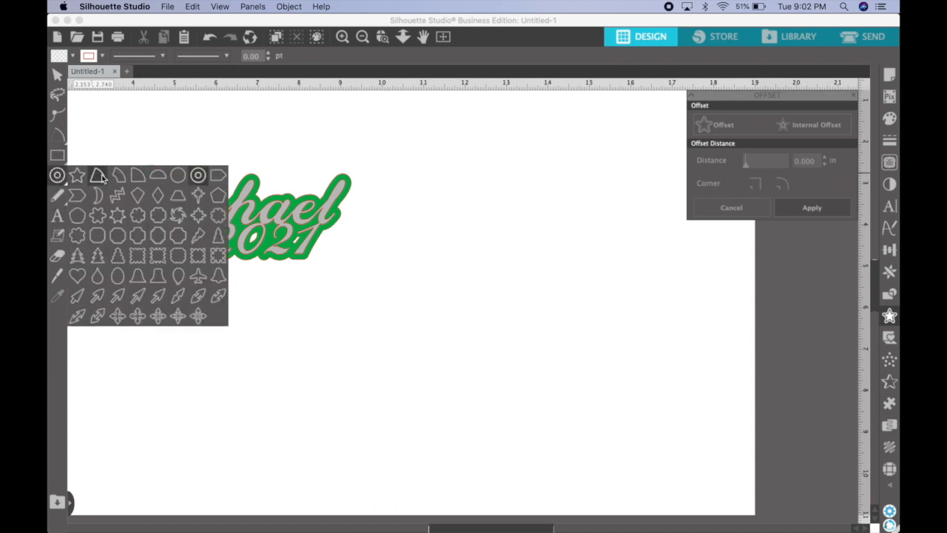
left_click(199, 176)
left_click_drag(415, 174, 495, 277)
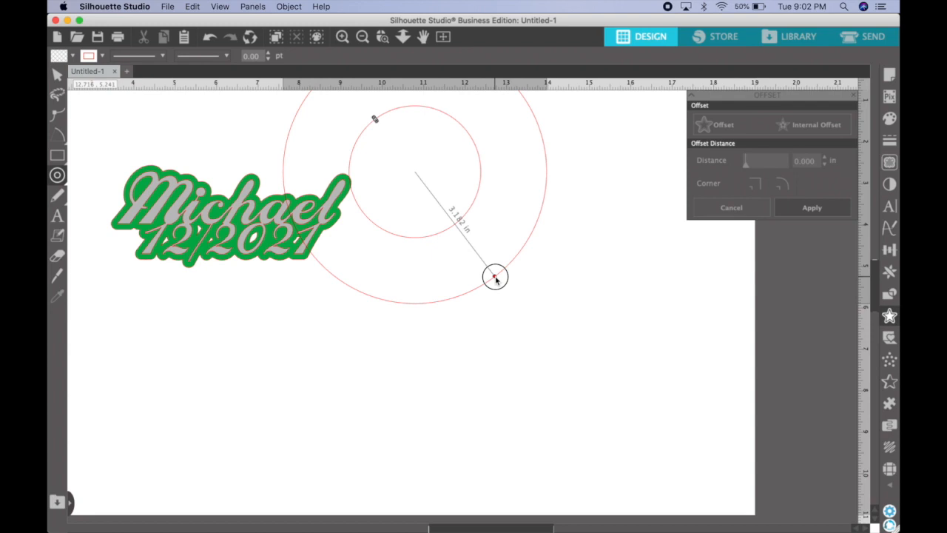
left_click_drag(495, 278, 495, 278)
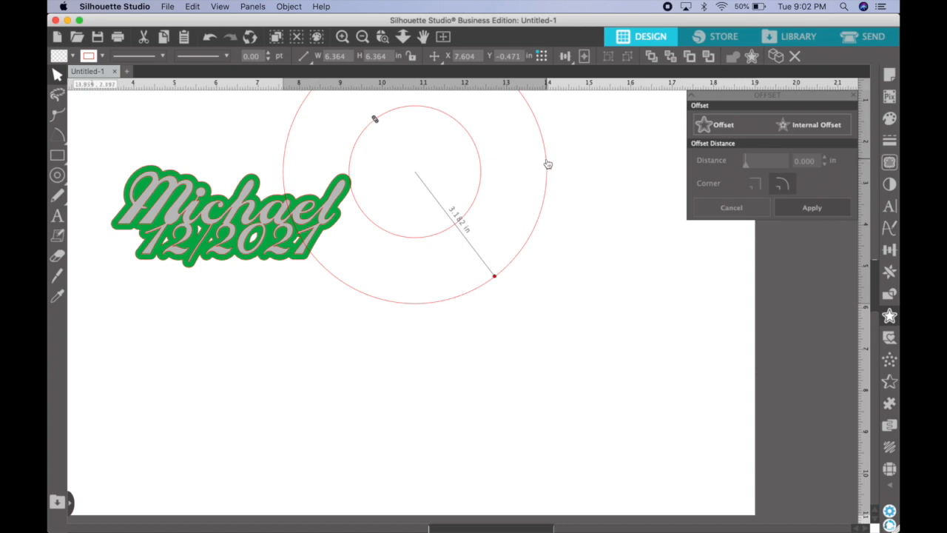
left_click_drag(549, 163, 614, 242)
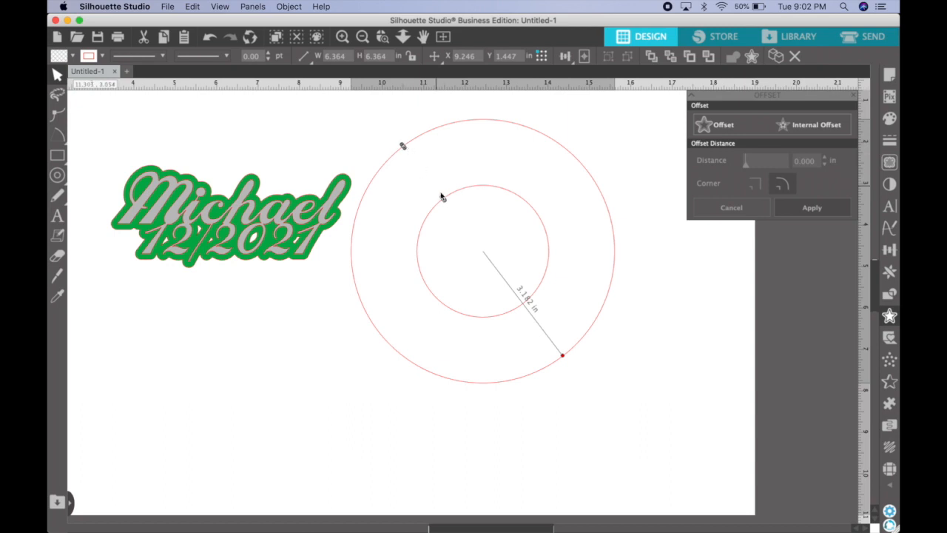
Enlarge the ring's inner circle to leave a narrow band, and reduce the outer radius to about 3.12 in
left_click_drag(444, 200, 413, 163)
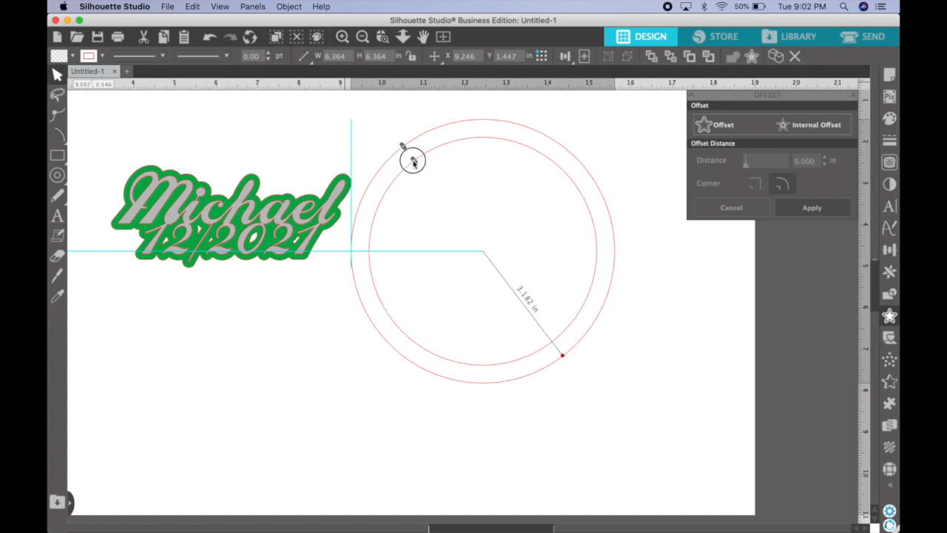
left_click_drag(413, 162, 412, 162)
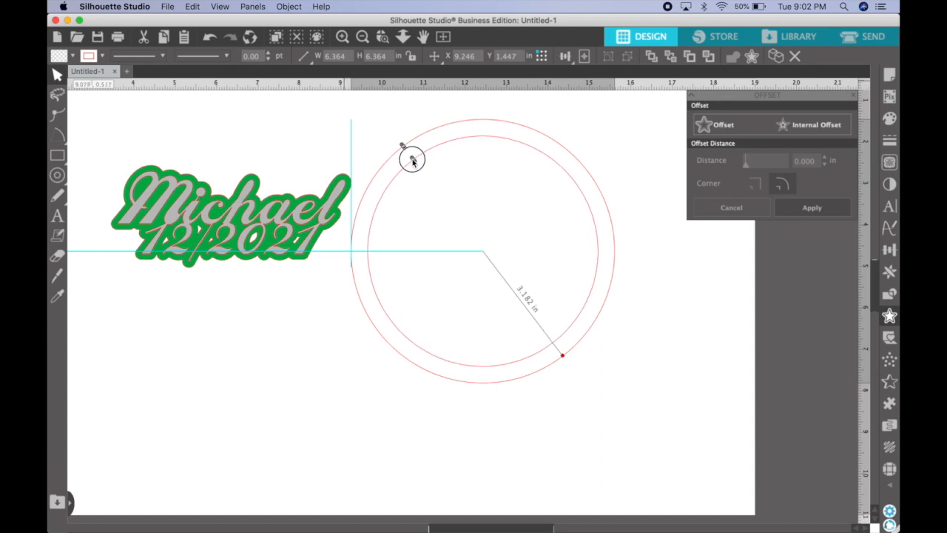
left_click_drag(413, 160, 413, 161)
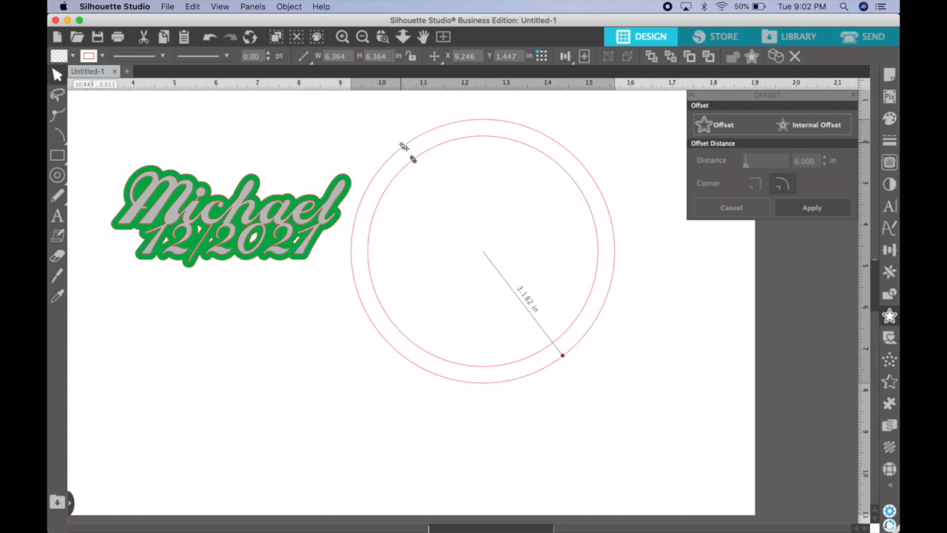
mouse_move(412, 160)
left_mouse_down()
mouse_move(399, 140)
mouse_move(405, 149)
left_mouse_up()
mouse_move(563, 358)
left_mouse_down()
mouse_move(499, 381)
mouse_move(563, 353)
mouse_move(503, 370)
mouse_move(399, 358)
mouse_move(363, 305)
mouse_move(359, 271)
mouse_move(387, 231)
mouse_move(363, 254)
mouse_move(385, 345)
mouse_move(417, 362)
mouse_move(341, 267)
mouse_move(530, 375)
mouse_move(563, 355)
left_mouse_up()
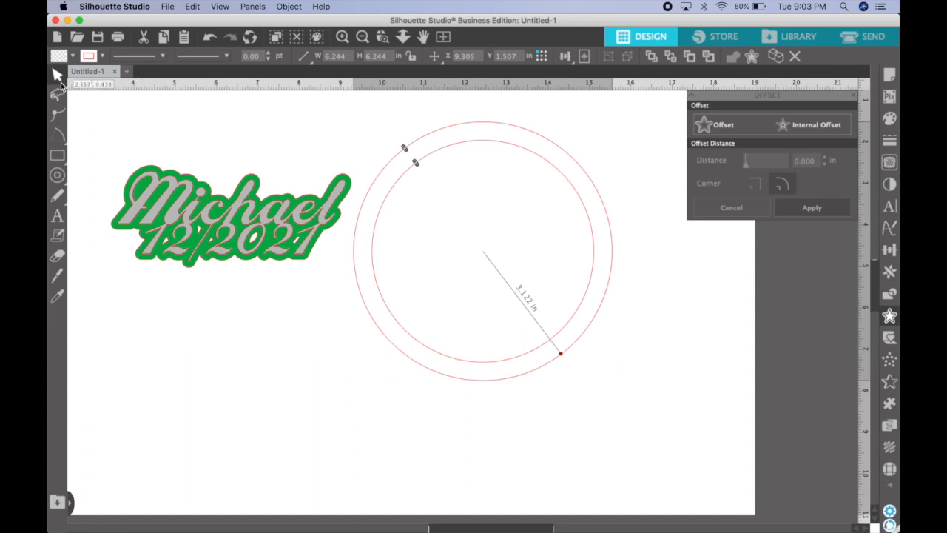
Move the ring around the name and date design and enlarge it proportionally to about 6.45 in across
left_click_drag(570, 151, 329, 124)
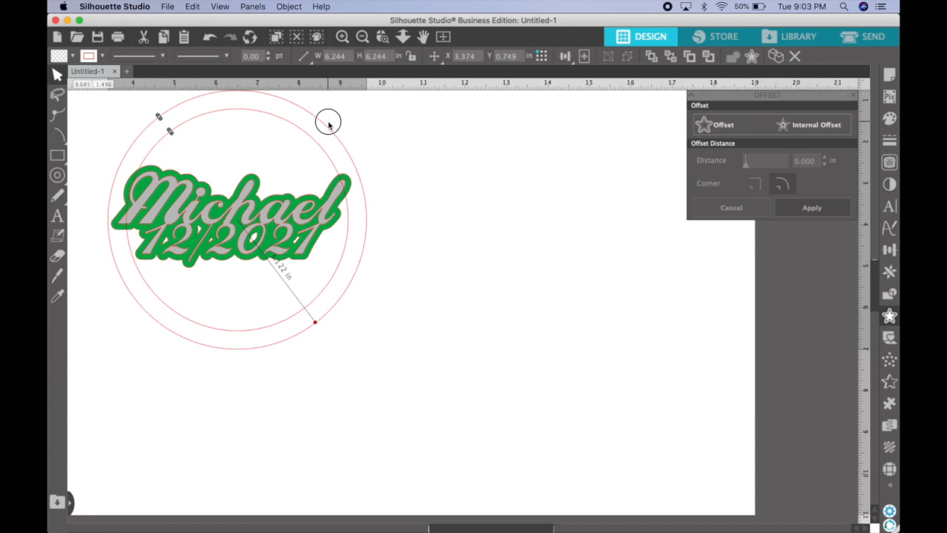
left_click(346, 149)
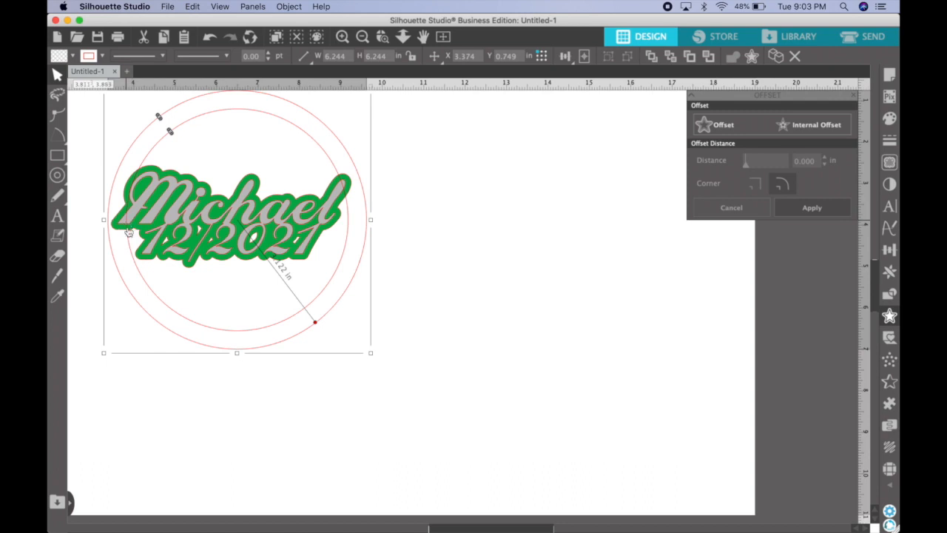
left_click_drag(103, 353, 97, 359)
scroll(407, 215, "up", 2)
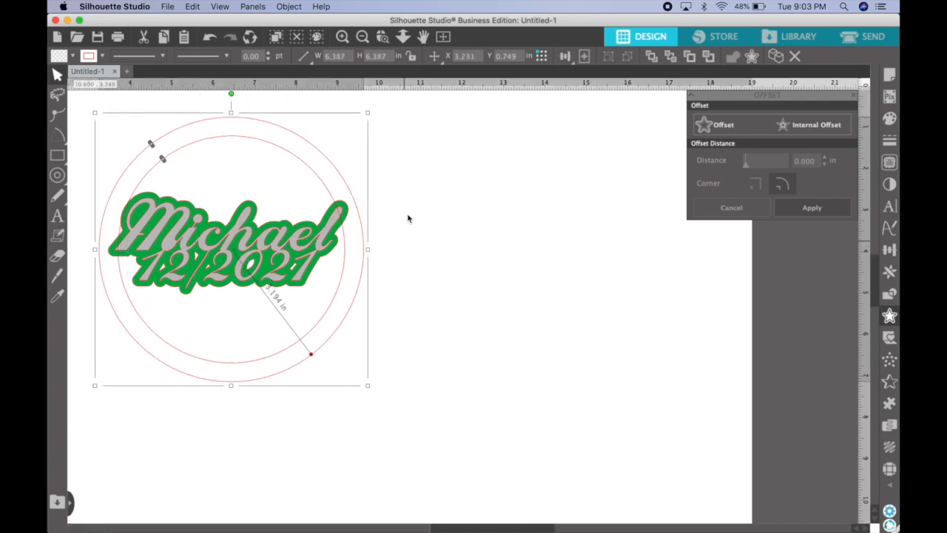
left_click_drag(370, 110, 374, 114)
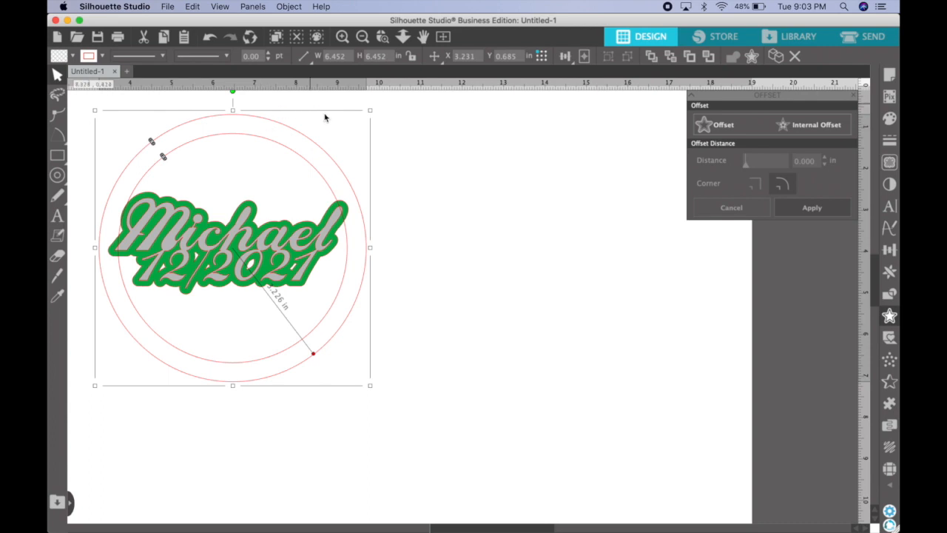
left_click(425, 146)
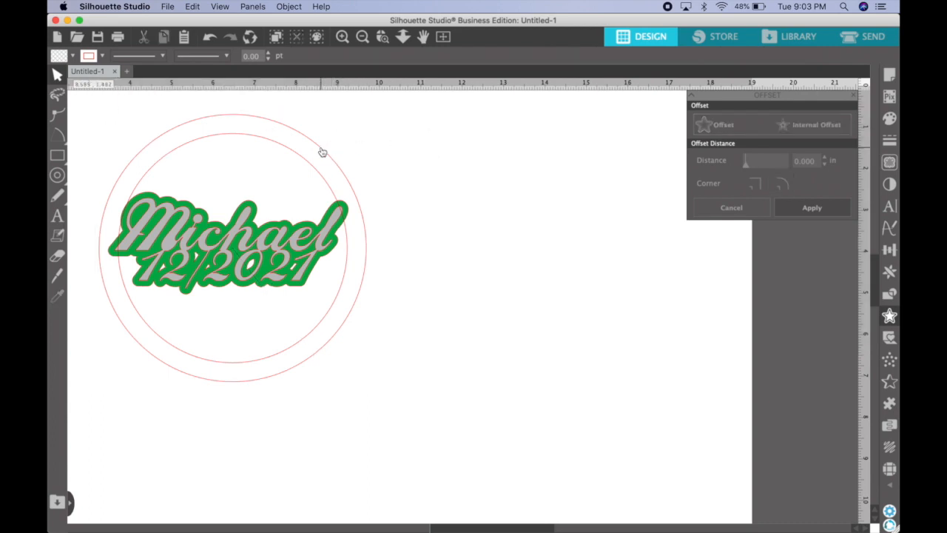
Convert the ring to a path and fill its band with grey
left_click(321, 150)
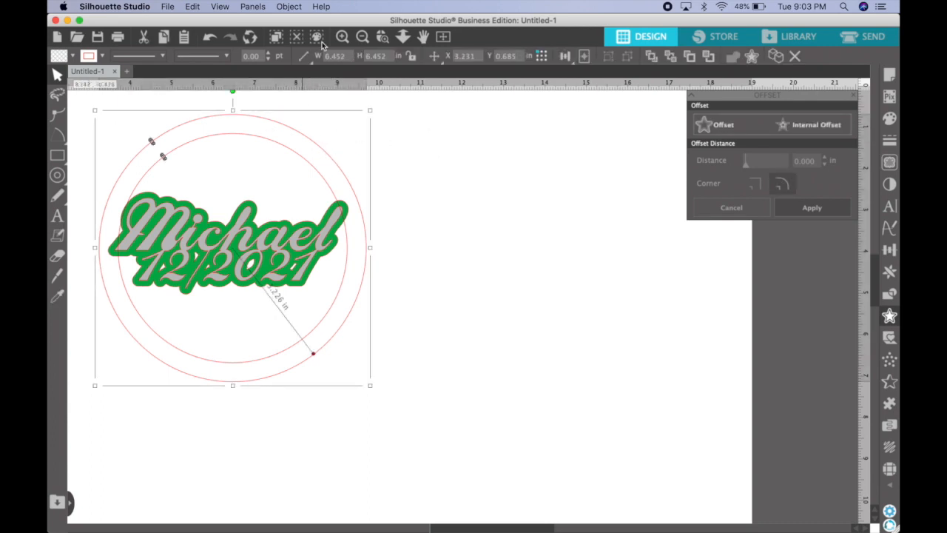
left_click(289, 6)
left_click(300, 126)
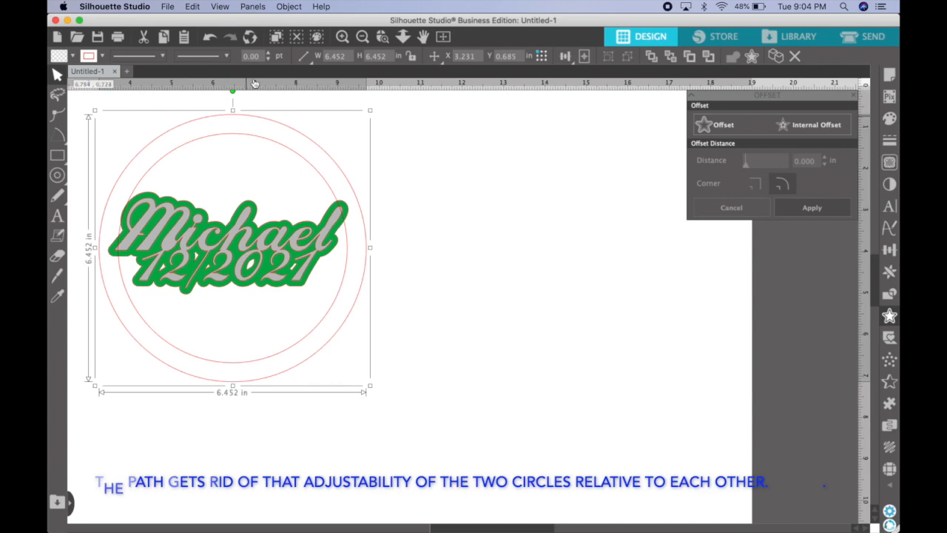
left_click(288, 6)
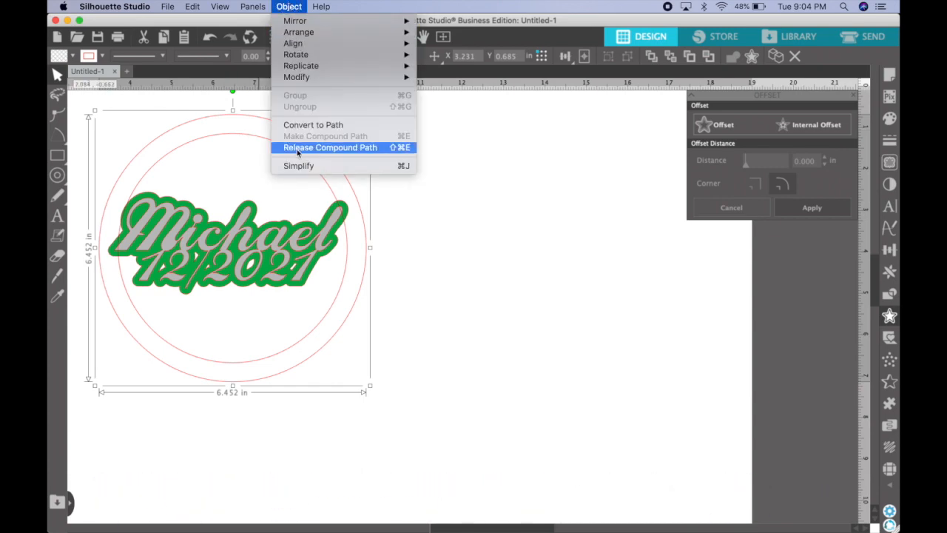
left_click(72, 56)
left_click(72, 56)
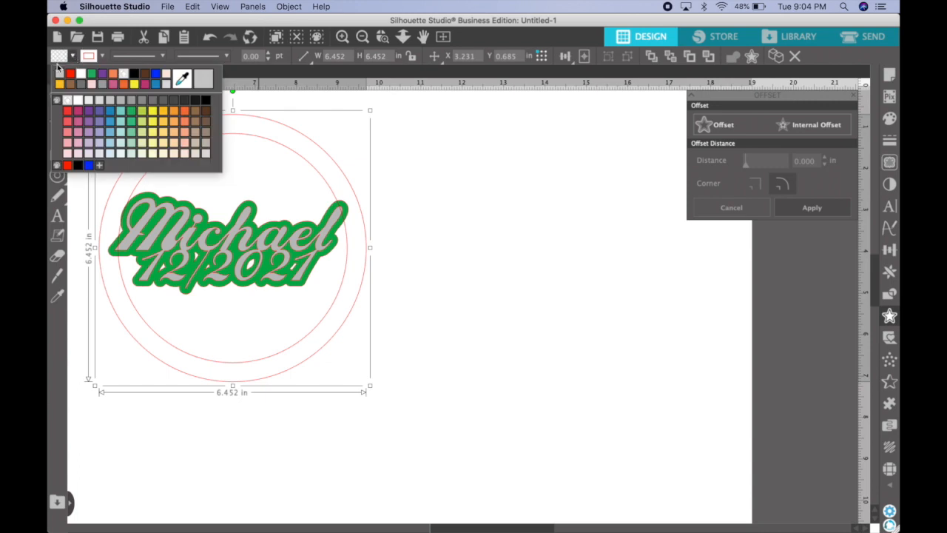
left_click(58, 72)
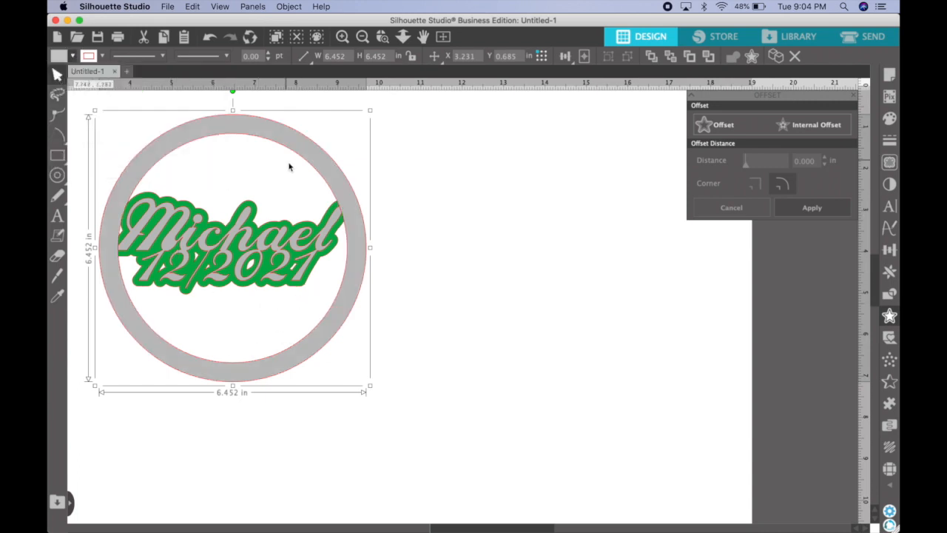
Select the ring together with the name and date design and centre them on each other
left_click(236, 231)
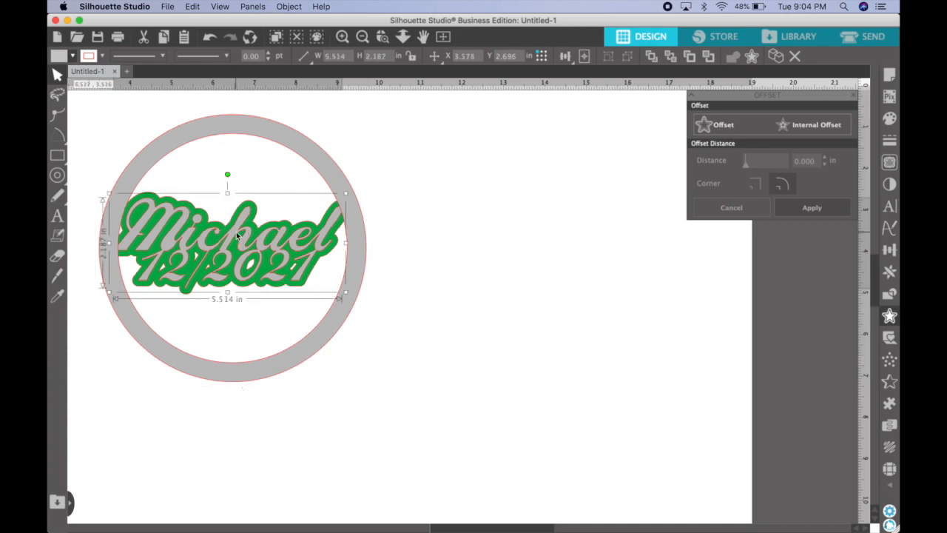
left_click(254, 289)
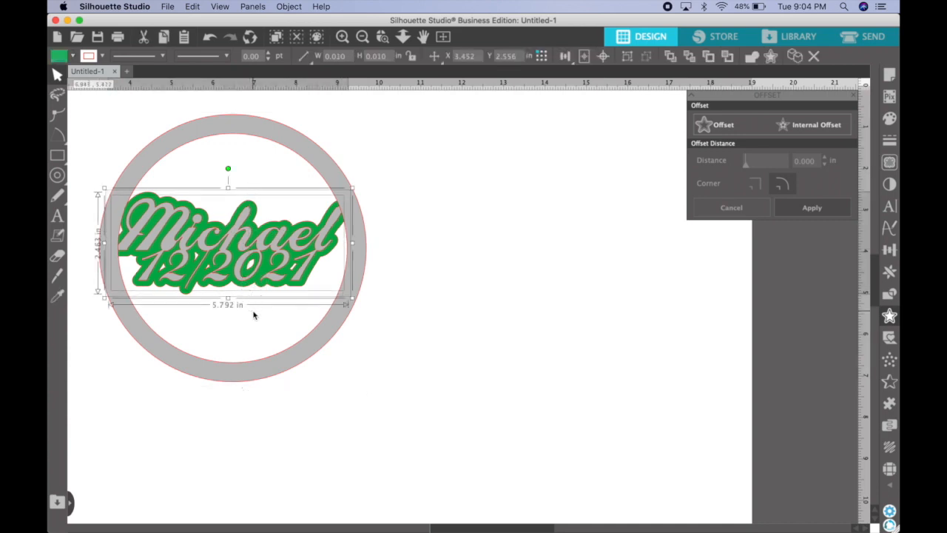
left_click(309, 145)
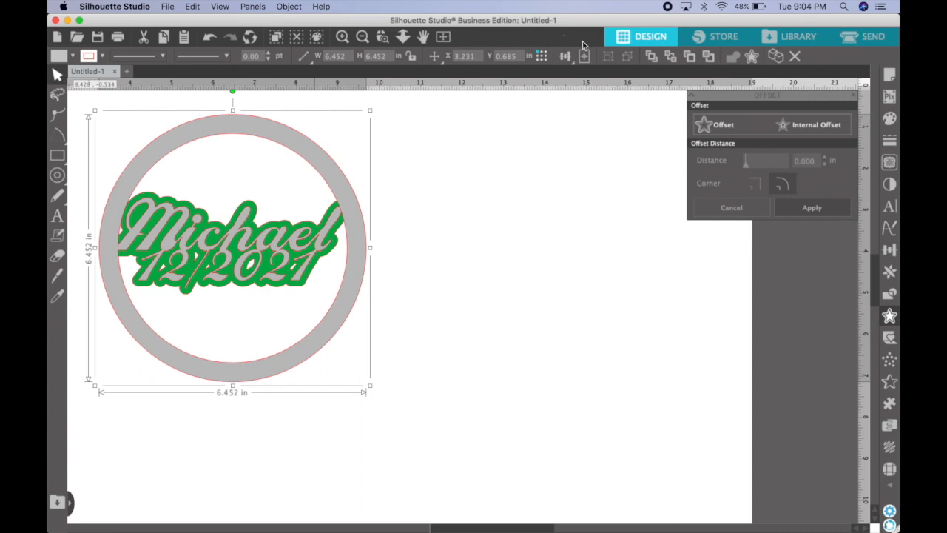
left_click(566, 60)
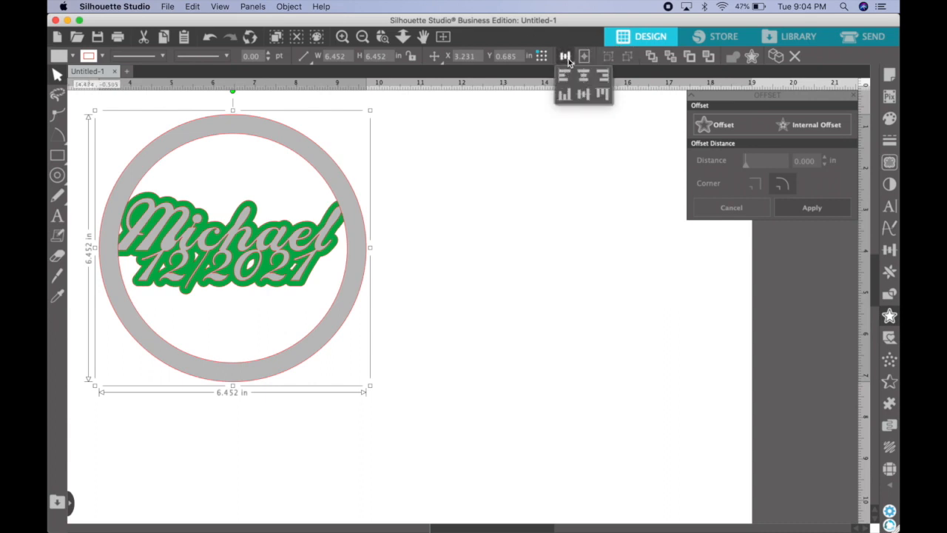
left_click_drag(389, 179, 156, 319)
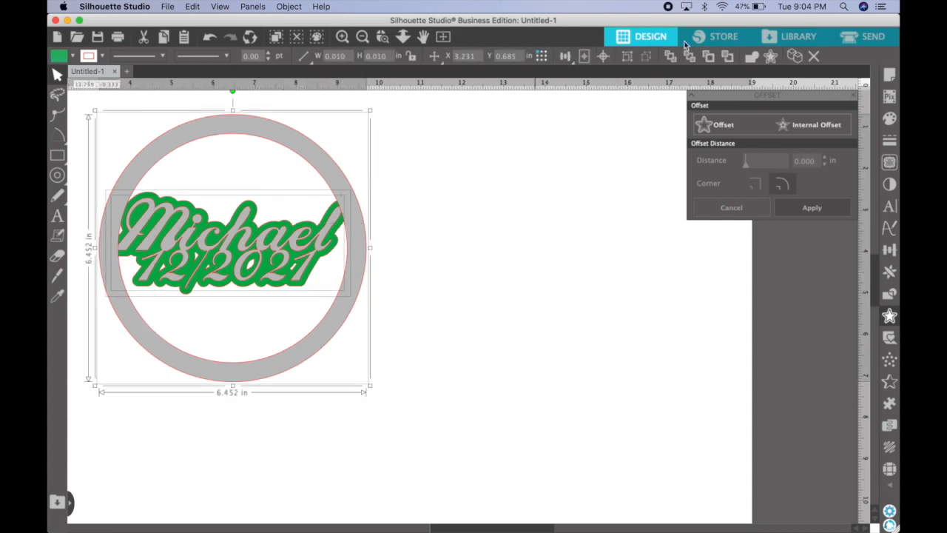
left_click(604, 57)
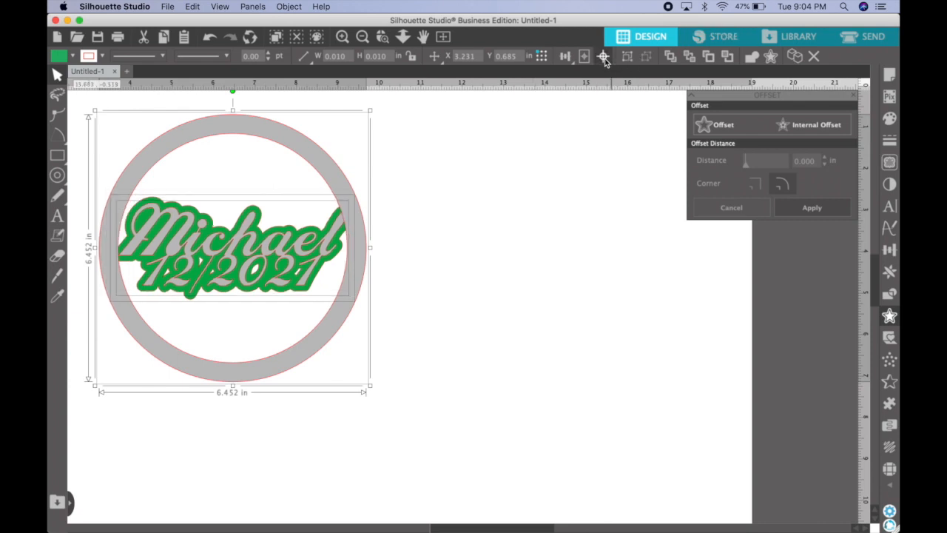
left_click(437, 232)
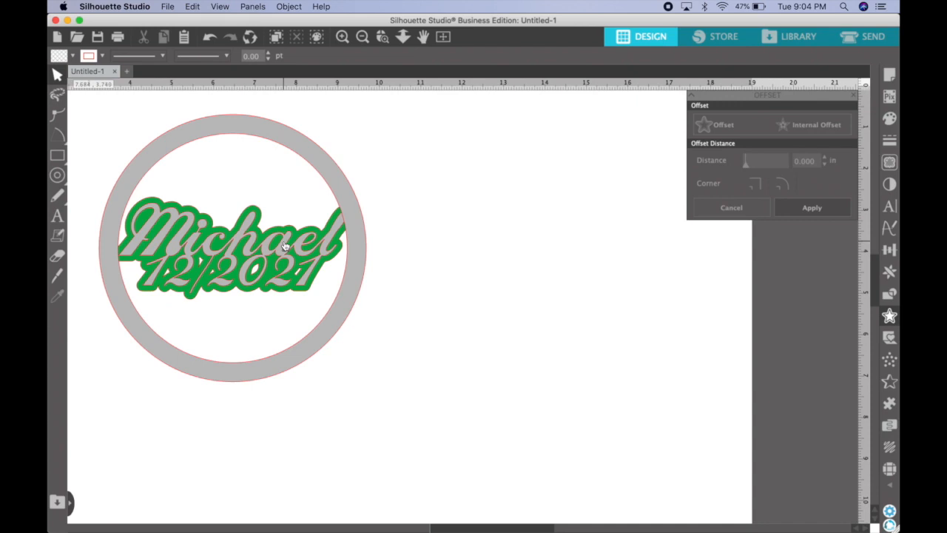
Nudge the name and date design slightly left inside the ring, to an X position of 3.472 in, so both ends touch the band
left_click(281, 212)
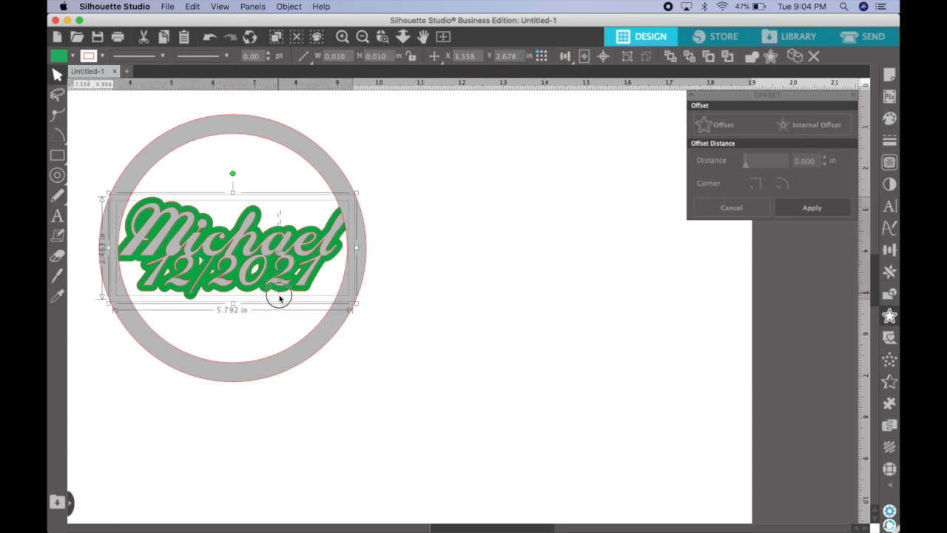
key("Left")
key("Left")
key("Left")
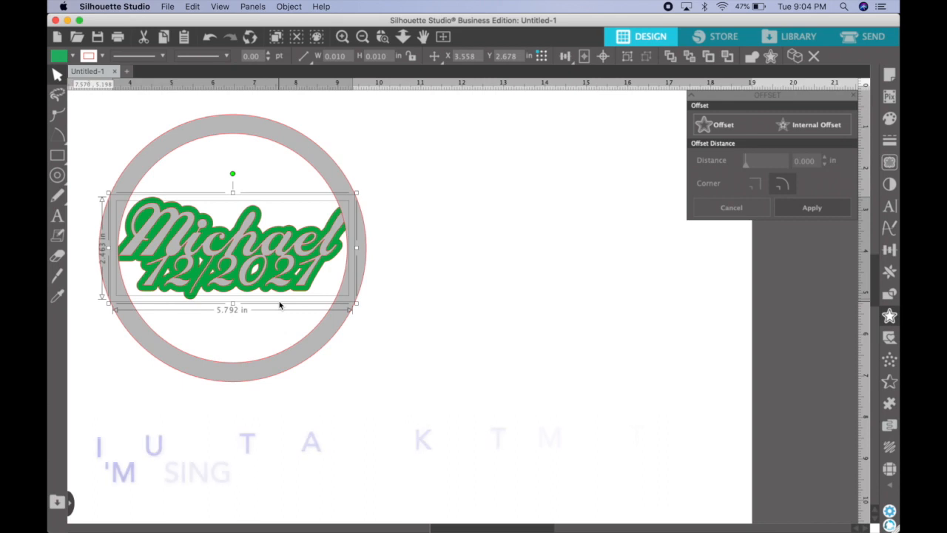
key("Left")
key("Left")
key("Left")
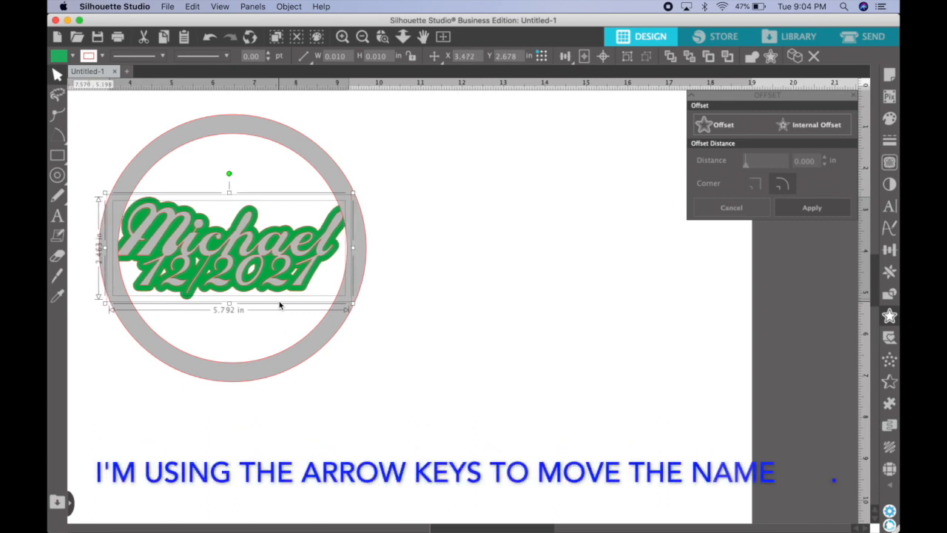
key("Right")
key("Right")
key("Right")
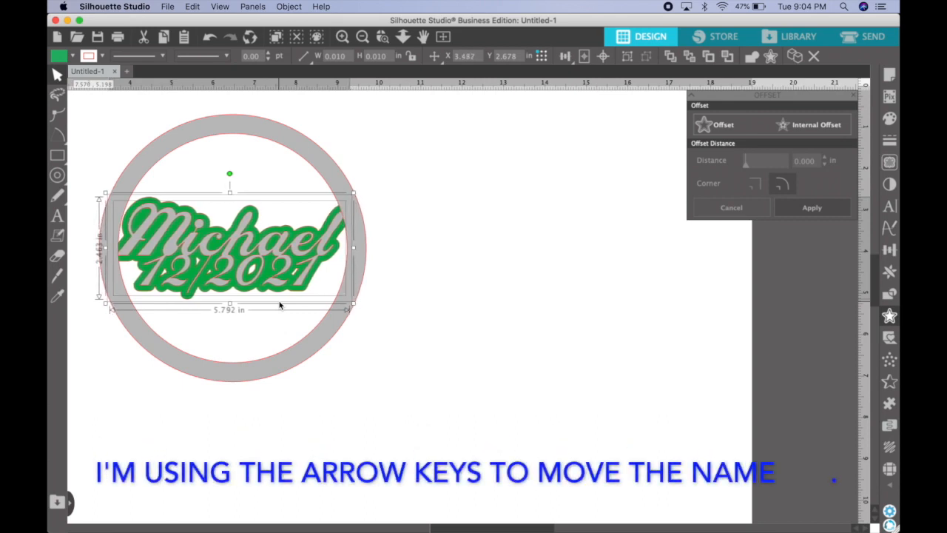
key("Left")
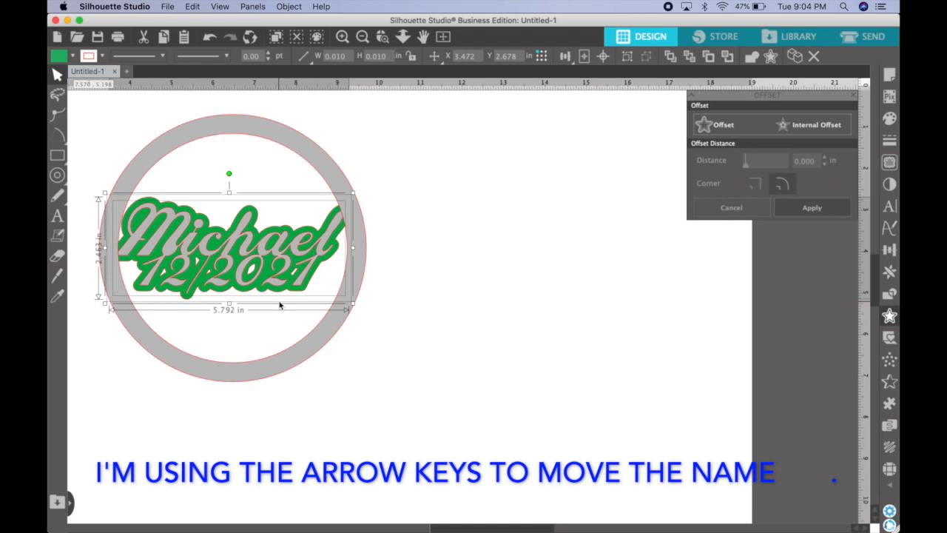
left_click(427, 328)
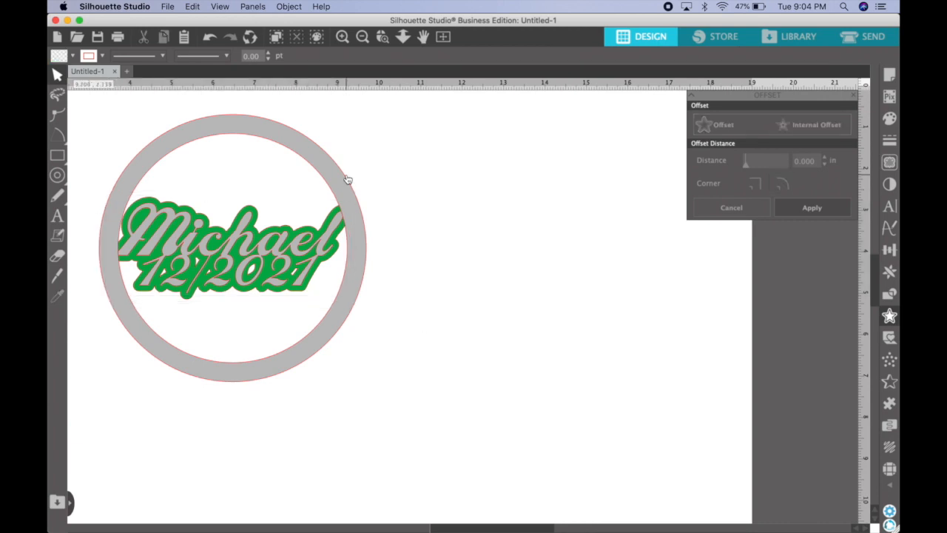
Move the ring and name design together to about X 7.40 in, Y 2.20 in, leaving free space above the ring
scroll(365, 155, "up", 3)
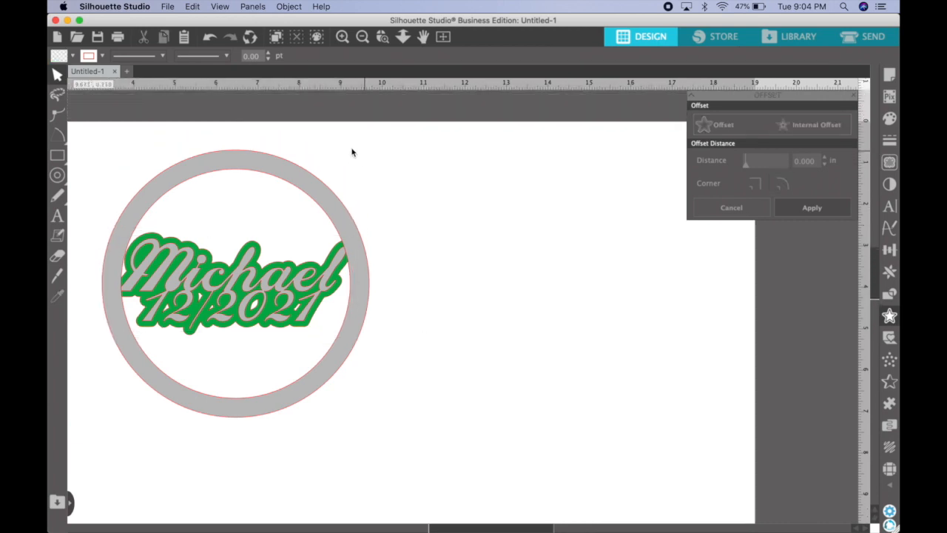
left_click_drag(84, 144, 451, 444)
left_click_drag(262, 160, 437, 229)
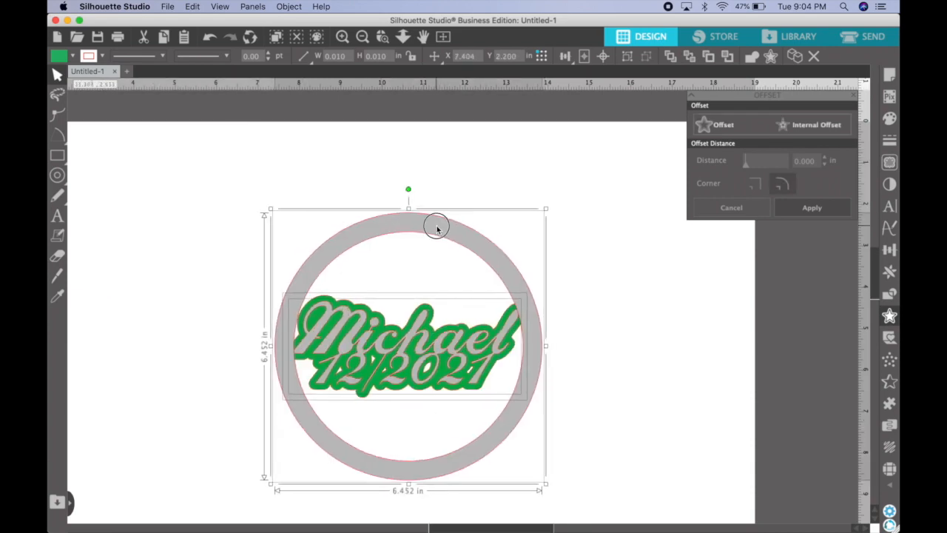
left_click(177, 219)
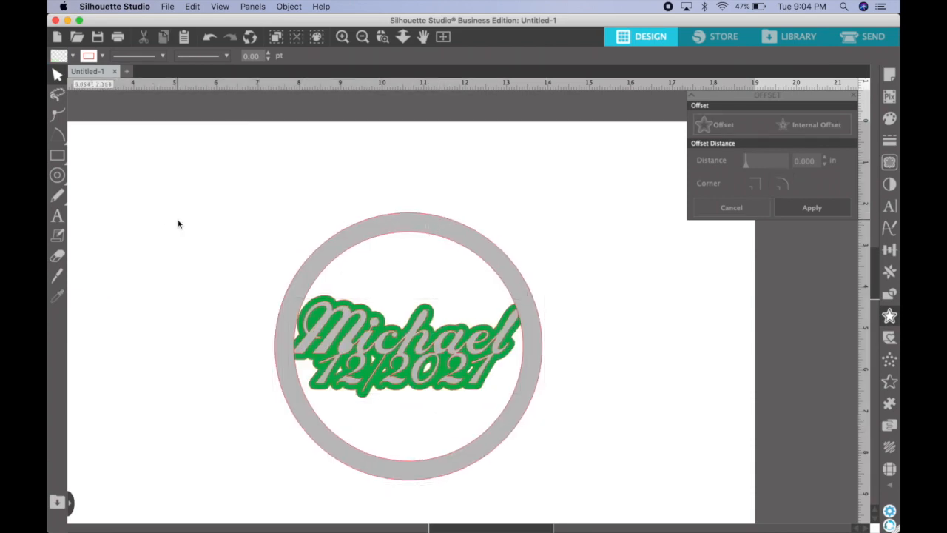
Draw a small ring about 1.14 in across above the large ring as a hanging loop
scroll(178, 222, "down", 2)
scroll(177, 222, "right", 1)
left_click(53, 172)
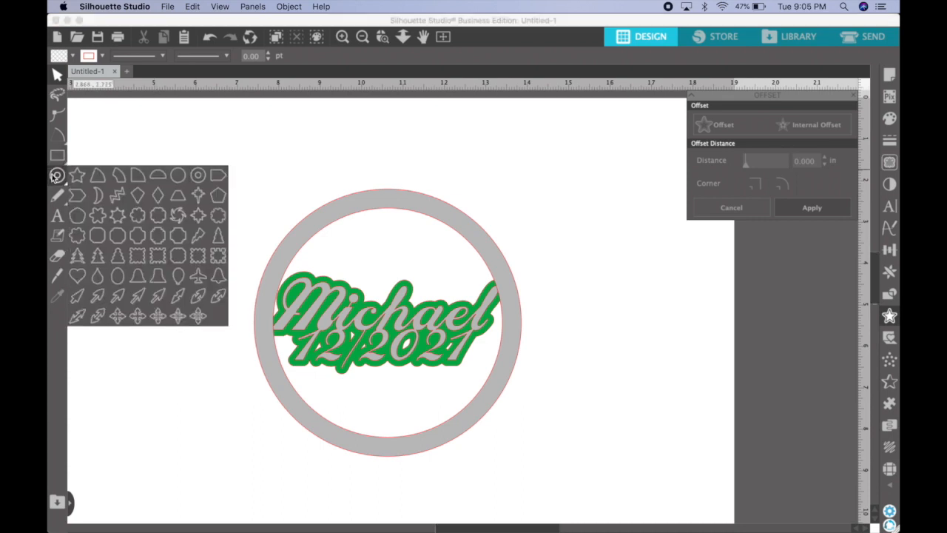
left_click(207, 177)
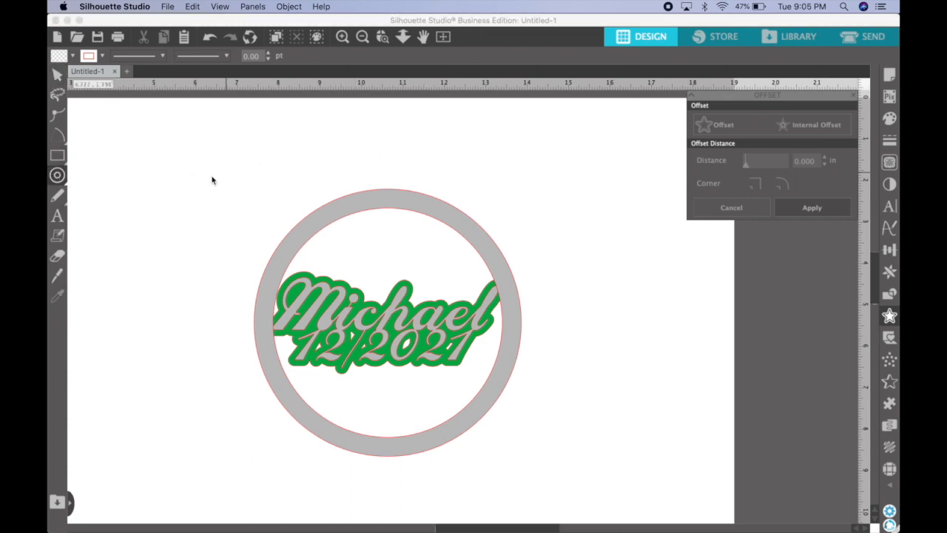
left_click_drag(381, 159, 380, 182)
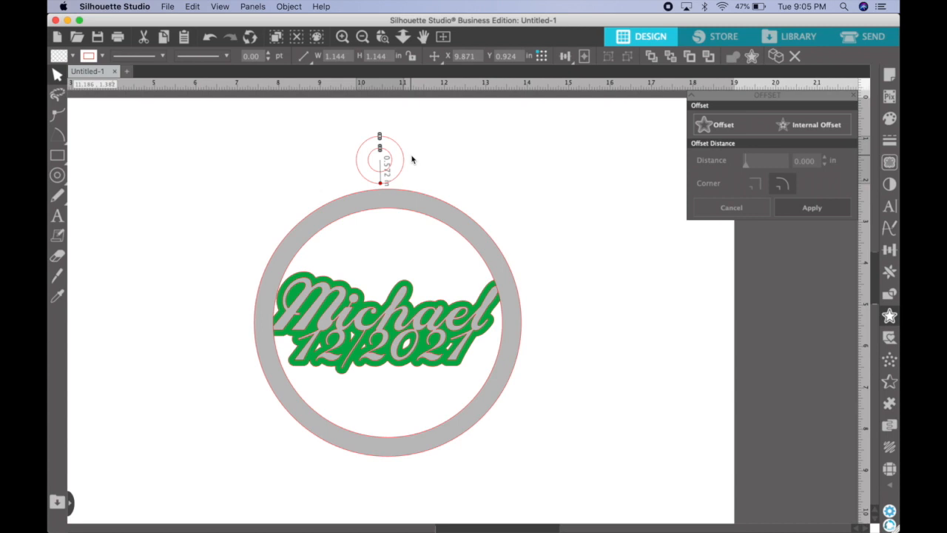
Move the small ring so it overlaps the large ring's top edge and weld the two into one shape
left_click_drag(403, 159, 412, 177)
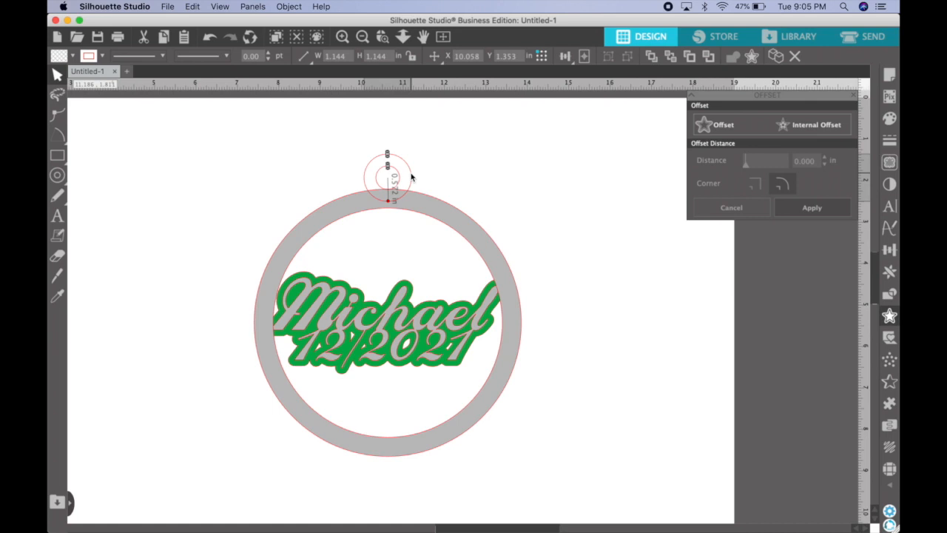
left_click(214, 170)
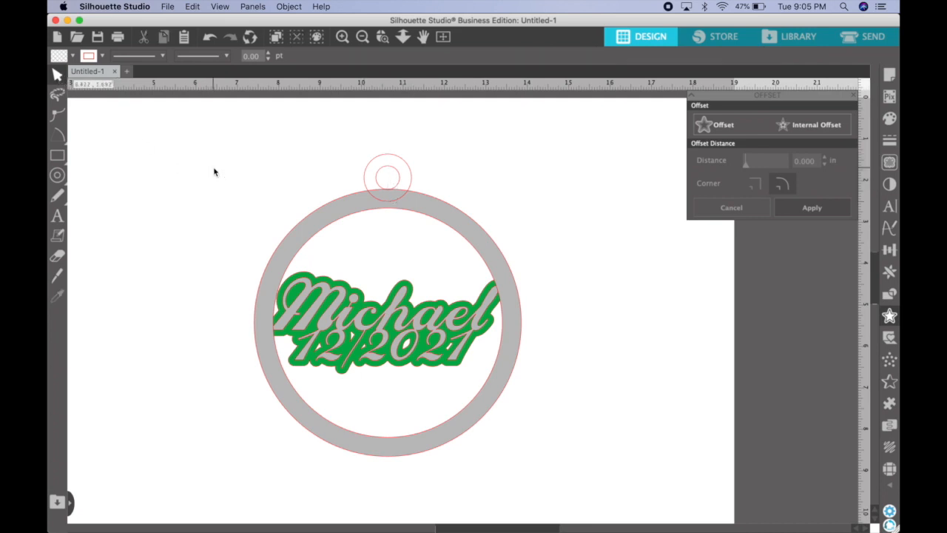
left_click_drag(332, 143, 420, 223)
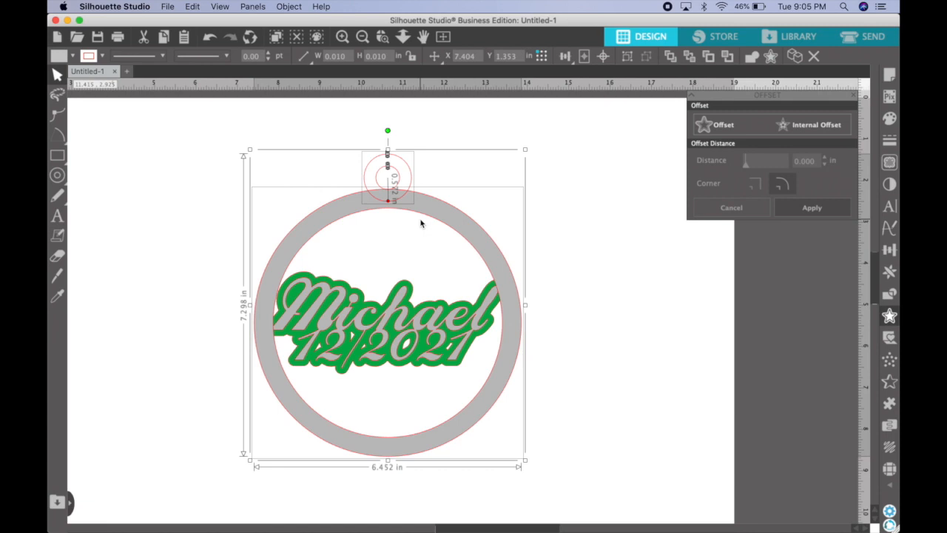
left_click(752, 58)
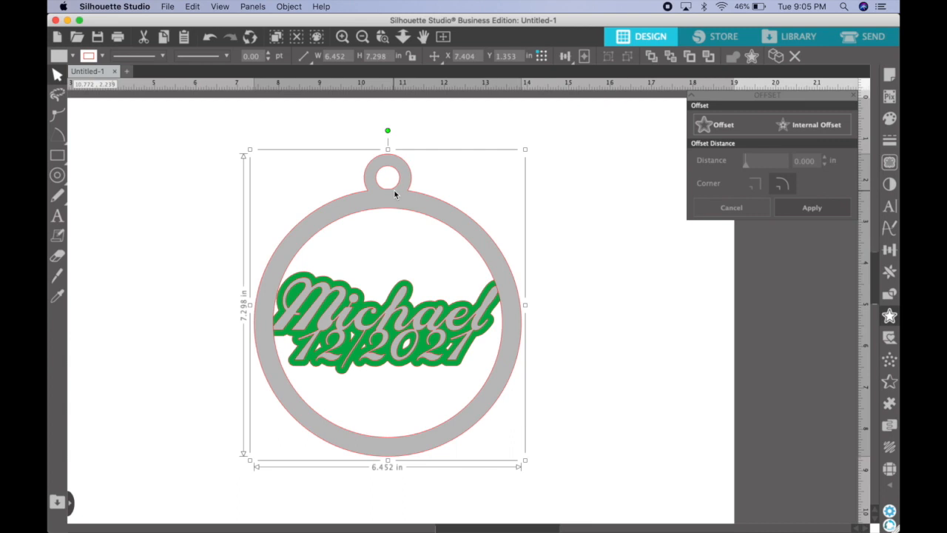
Duplicate the grey ring with its hanging loop beside the original and fill the copy with green
key("super+c")
key("super+v")
left_click_drag(394, 194, 630, 206)
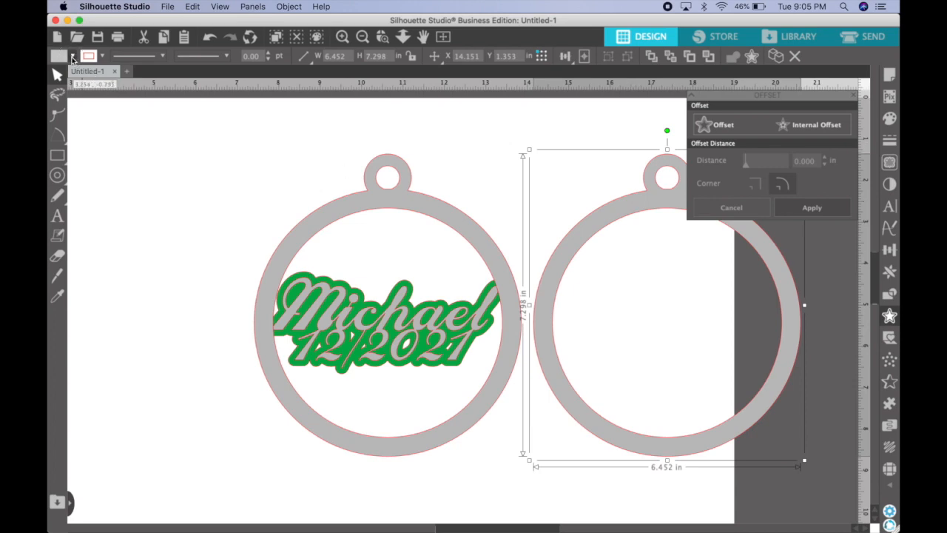
left_click(72, 57)
left_click(92, 74)
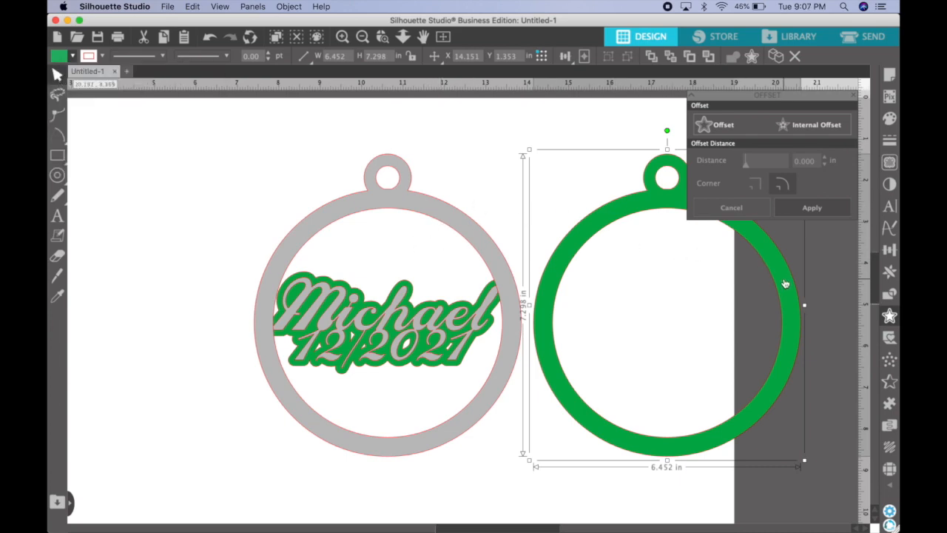
Place the green ring copy exactly over the grey ring around the name design
left_click_drag(785, 284, 506, 283)
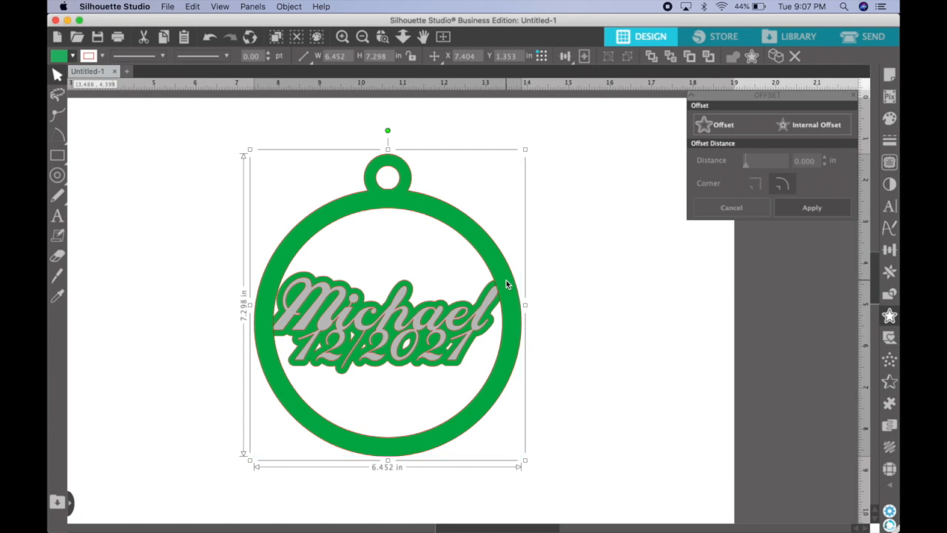
left_click(571, 205)
left_click_drag(572, 205, 412, 243)
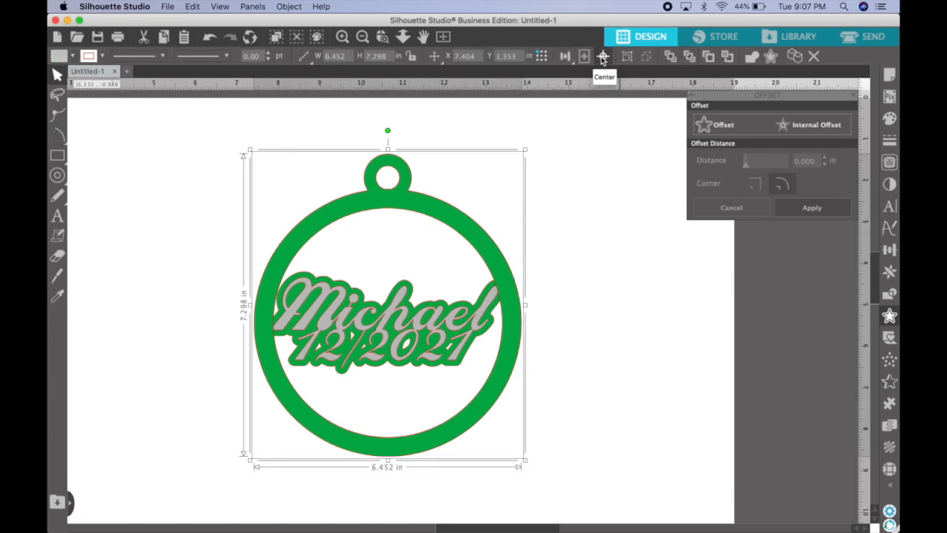
left_click(609, 188)
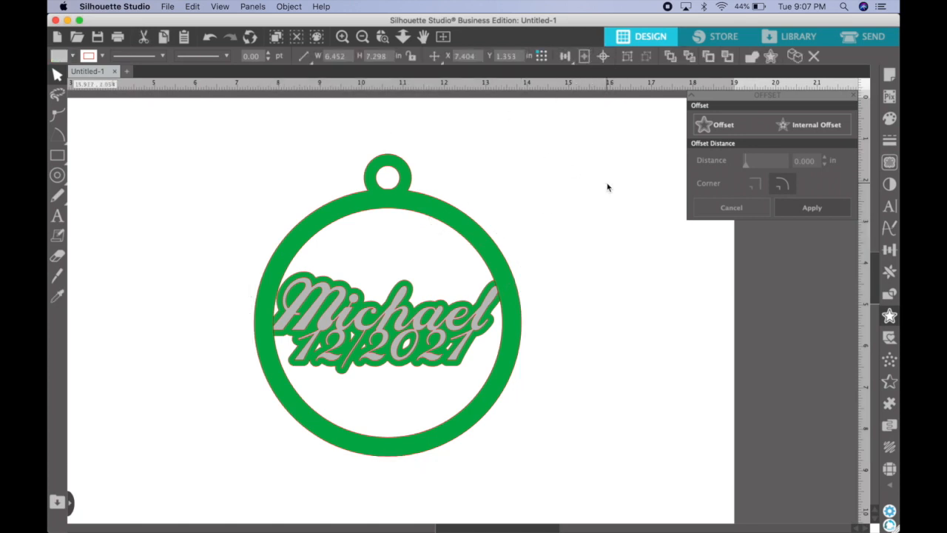
Weld the green ring and the green name offset into one shape and send it behind the grey pieces
left_click(436, 210)
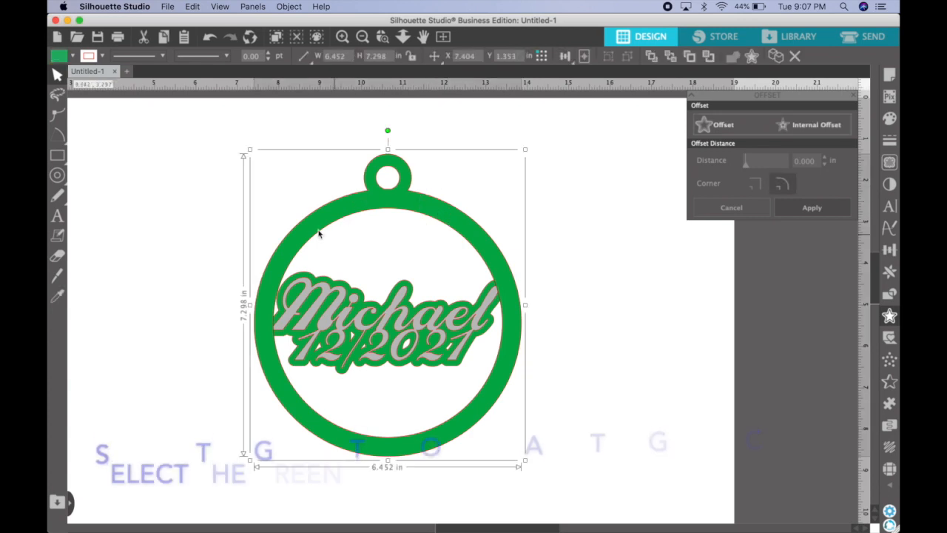
left_click(329, 281, "shift")
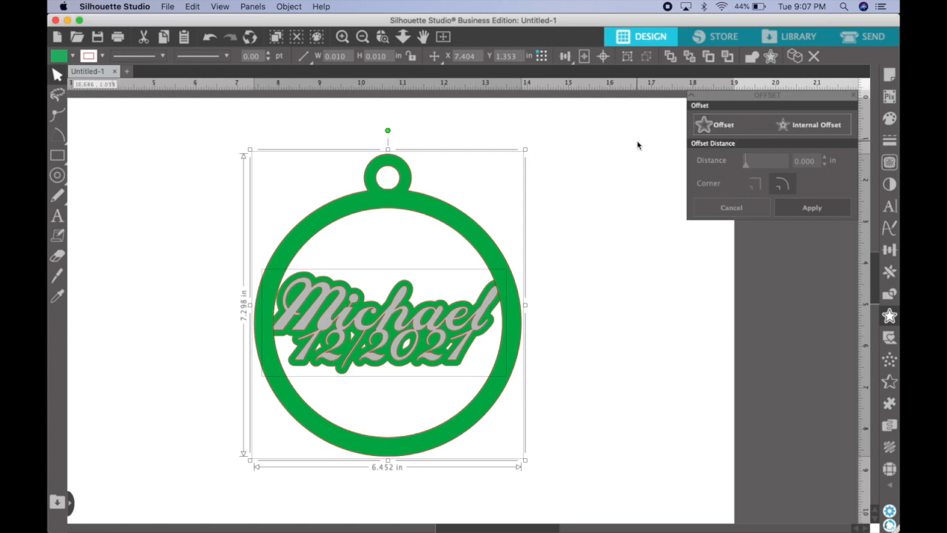
left_click(752, 56)
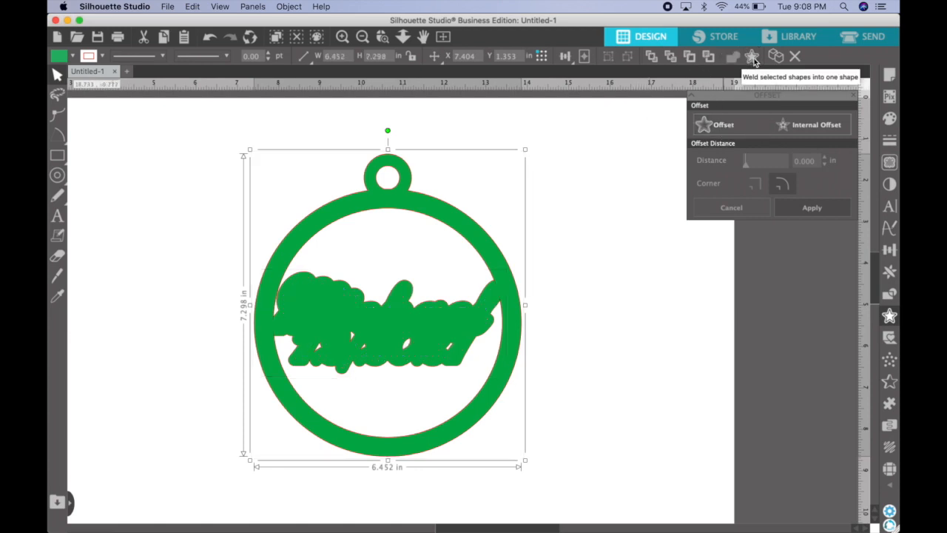
left_click(672, 57)
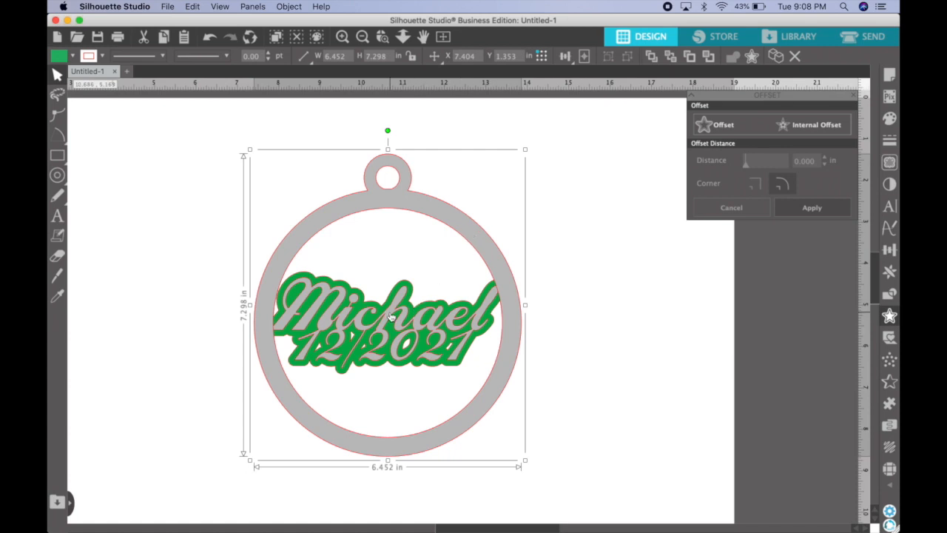
Paste a spare copy of the grey ring with its loop and move it off the page's right side
left_click(438, 216)
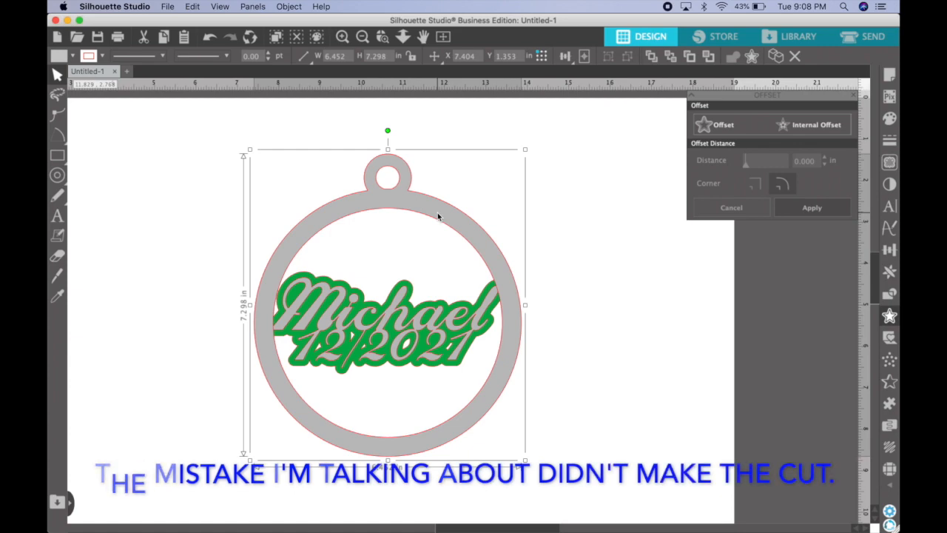
key("super+v")
left_click_drag(429, 206, 796, 288)
left_click_drag(685, 304, 851, 310)
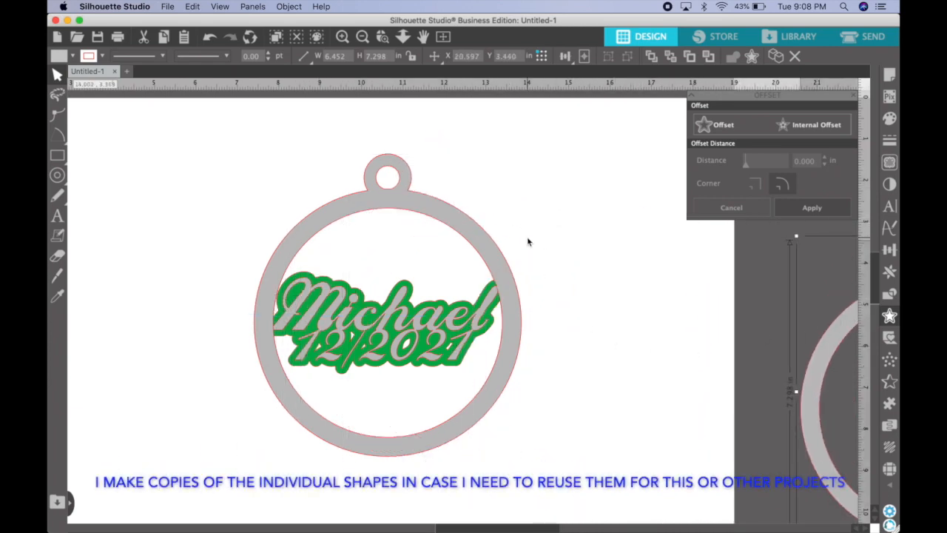
Weld the grey ring and the grey name and date lettering into one top-layer shape
left_click(481, 155)
left_click_drag(481, 154, 265, 469)
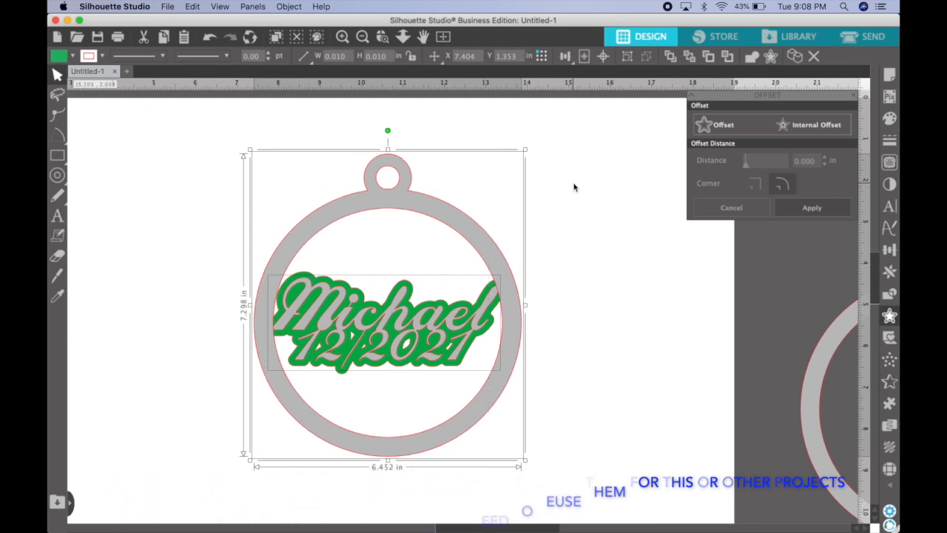
left_click(574, 187)
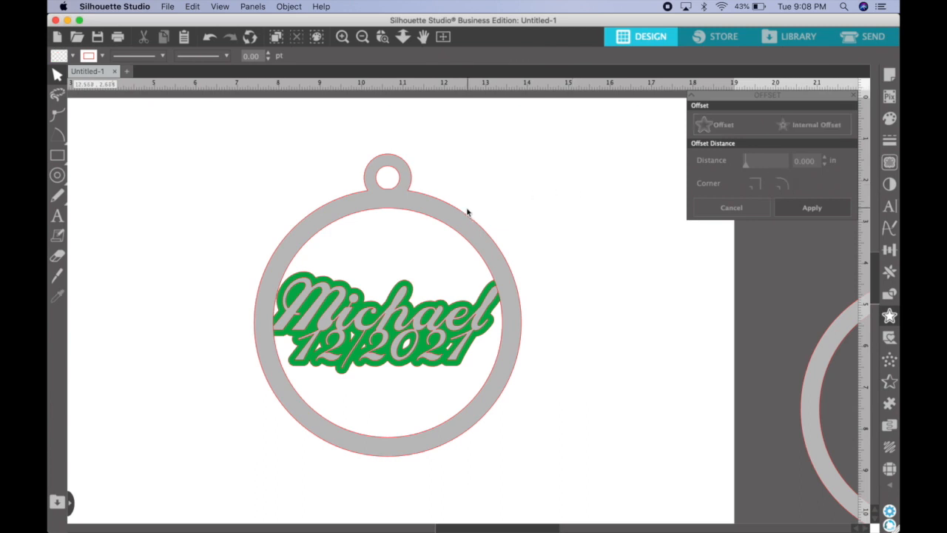
left_click(459, 218)
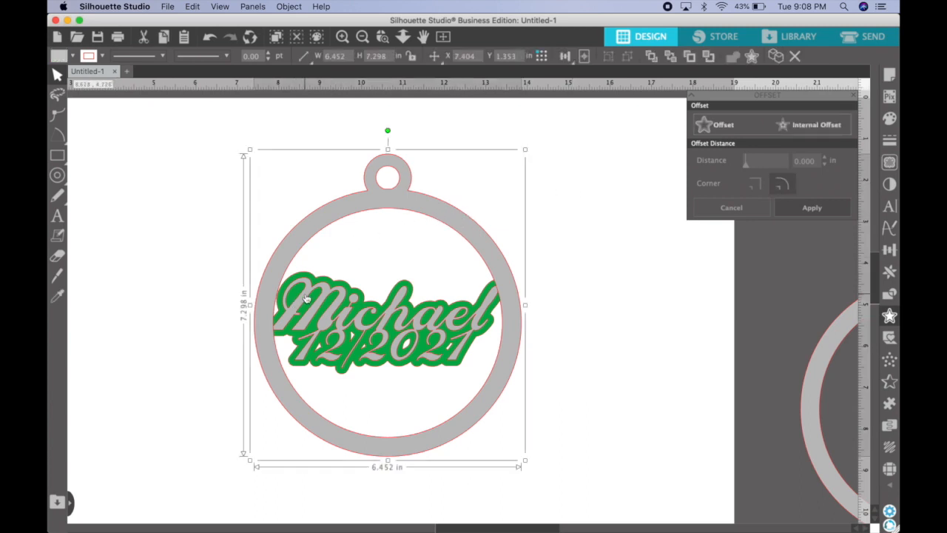
left_click(307, 298)
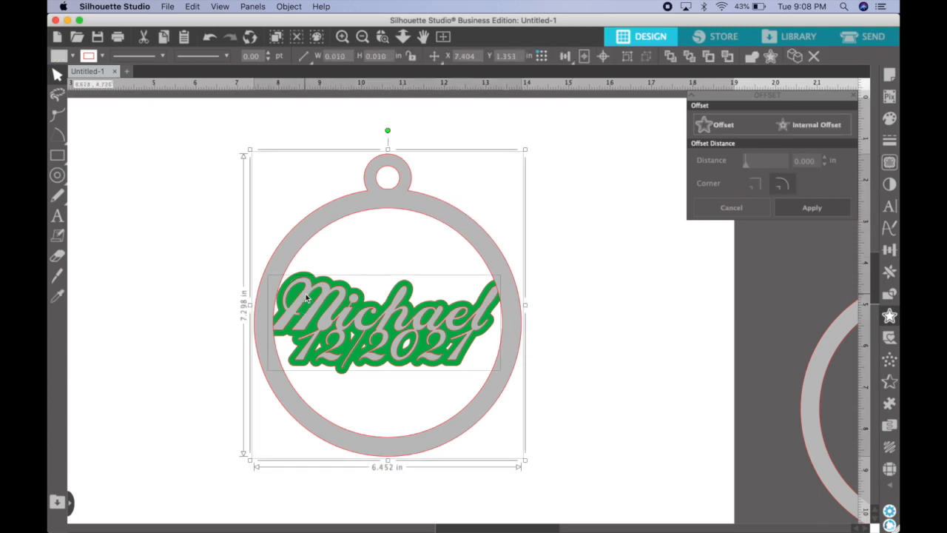
left_click(755, 59)
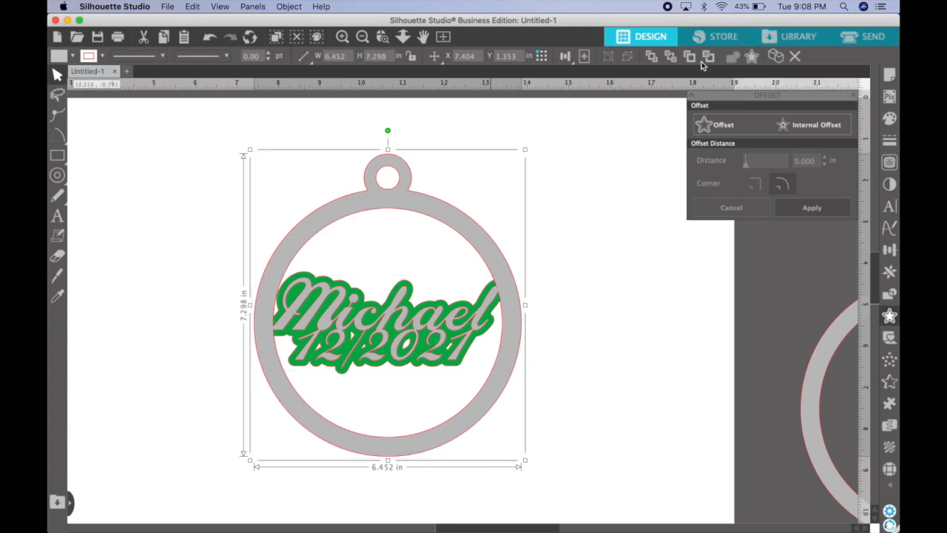
left_click(565, 171)
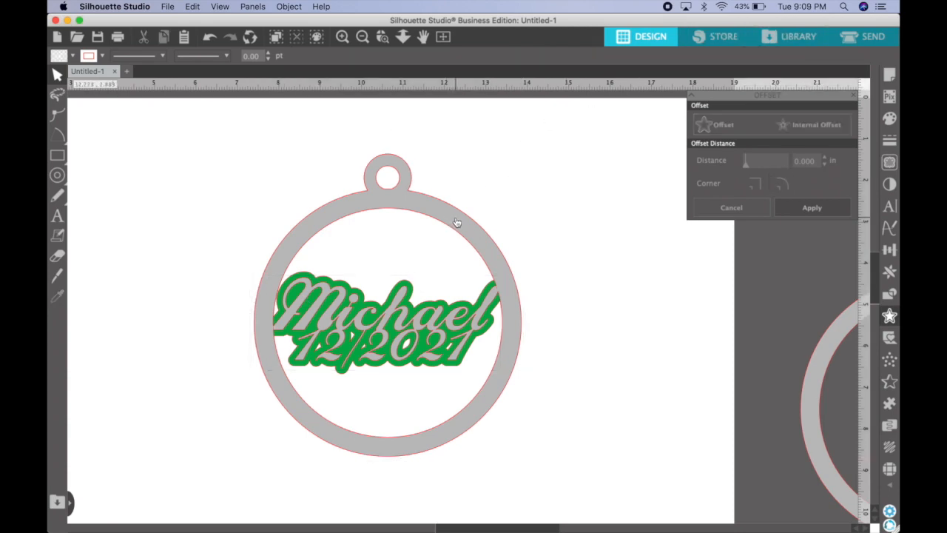
Move the welded grey layer off the green backing and place it beside the backing without overlap
left_click_drag(457, 223, 263, 216)
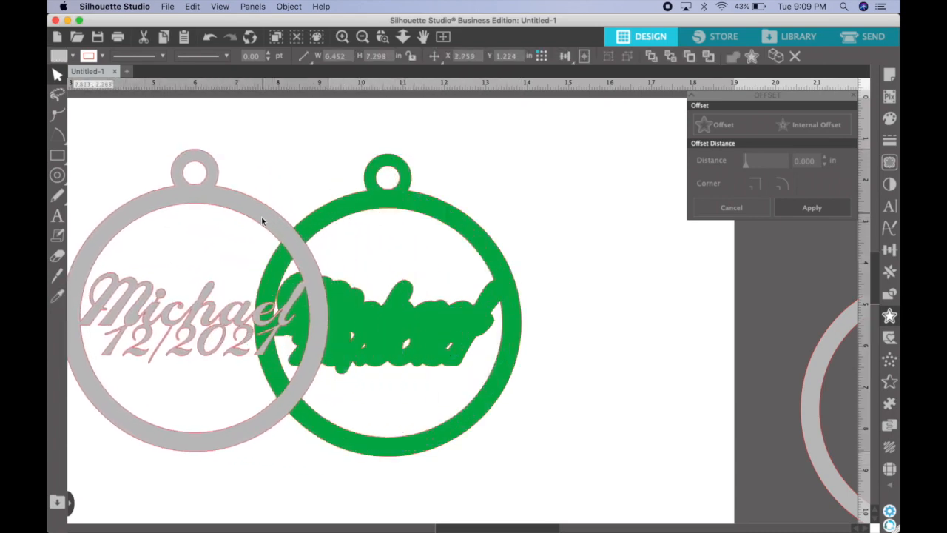
scroll(263, 217, "left", 3)
left_click_drag(311, 175, 266, 176)
left_click(263, 191)
left_click_drag(83, 322, 47, 338)
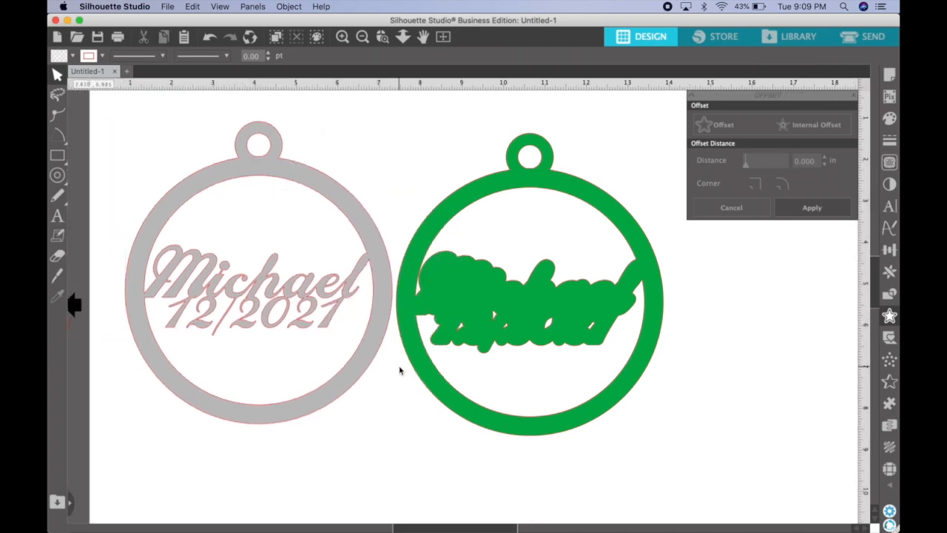
scroll(399, 370, "up", 2)
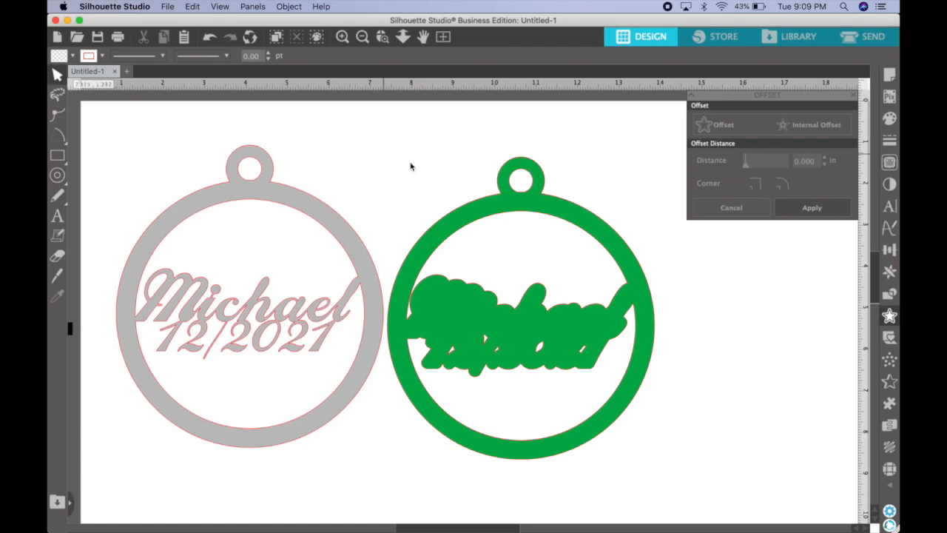
Save the design in the Silhouette folder in Silhouette Studio V3 format, named with the ornament's first name followed by "ornament"
left_click(168, 7)
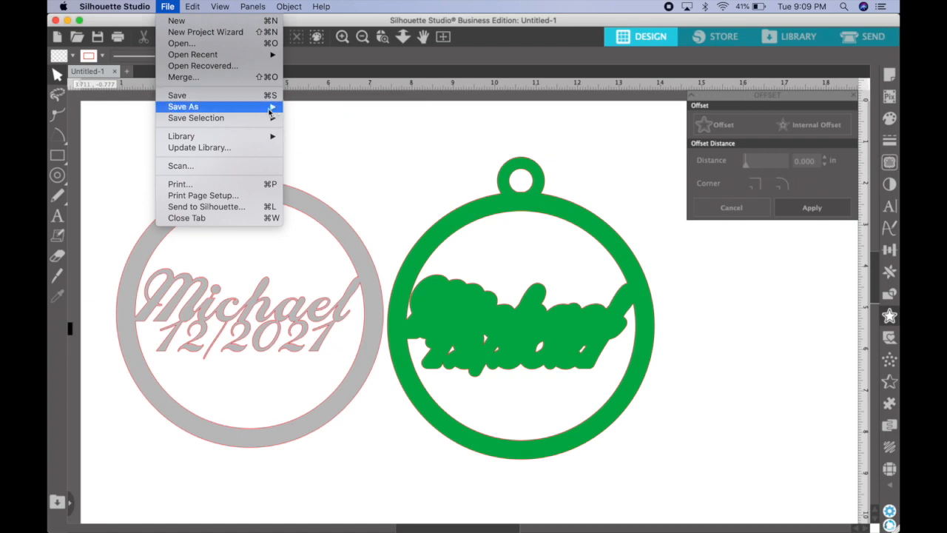
mouse_move(272, 107)
left_click(313, 110)
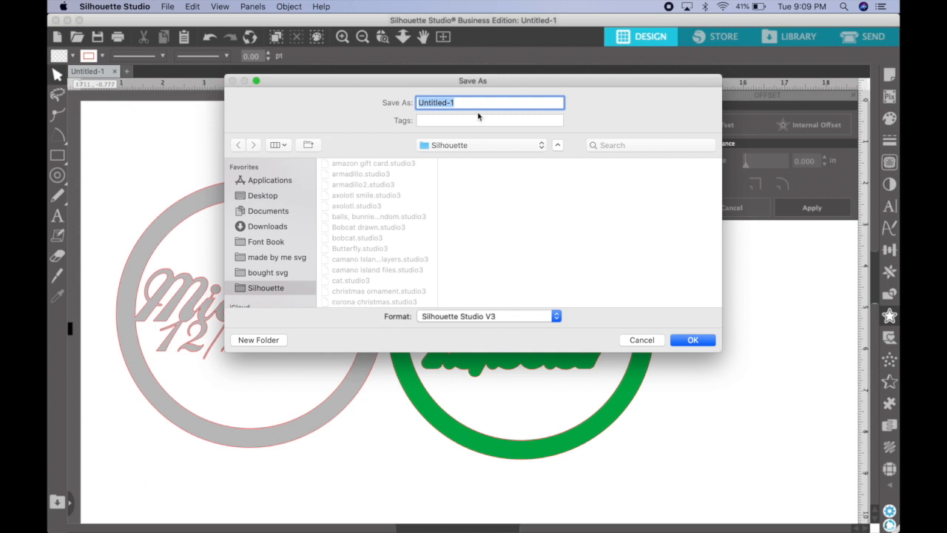
type("michael ornament")
key("Return")
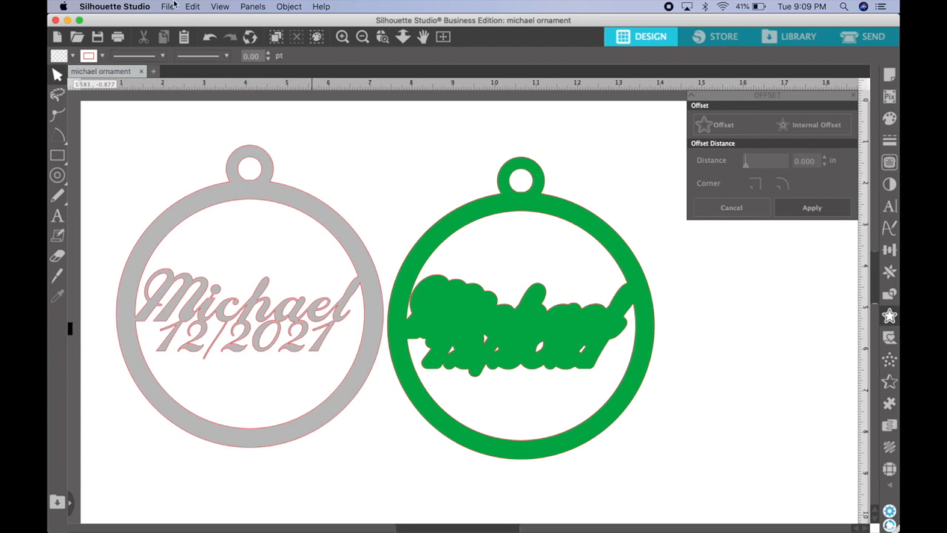
Save a copy of the design in SVG format to the "made by me svg" folder, keeping the same file name
left_click(172, 6)
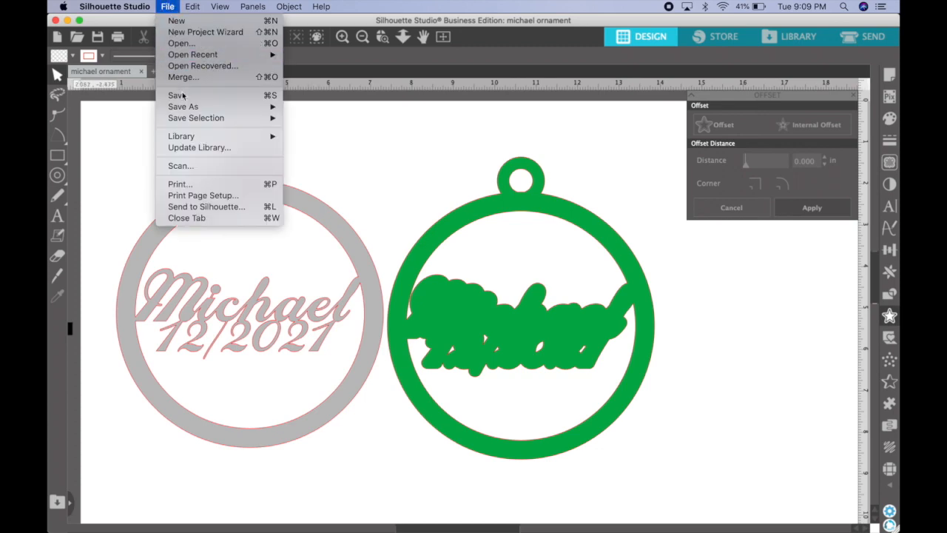
mouse_move(201, 111)
left_click(334, 106)
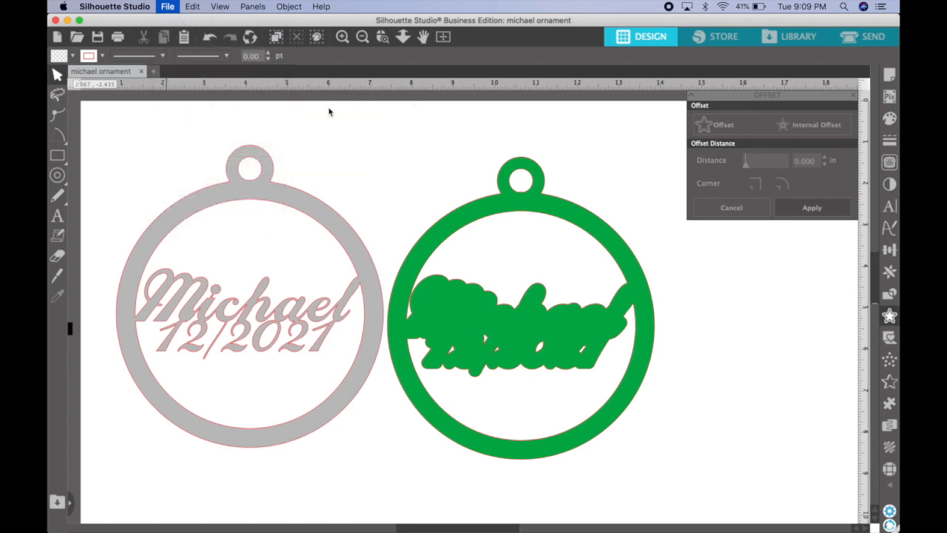
left_click(274, 257)
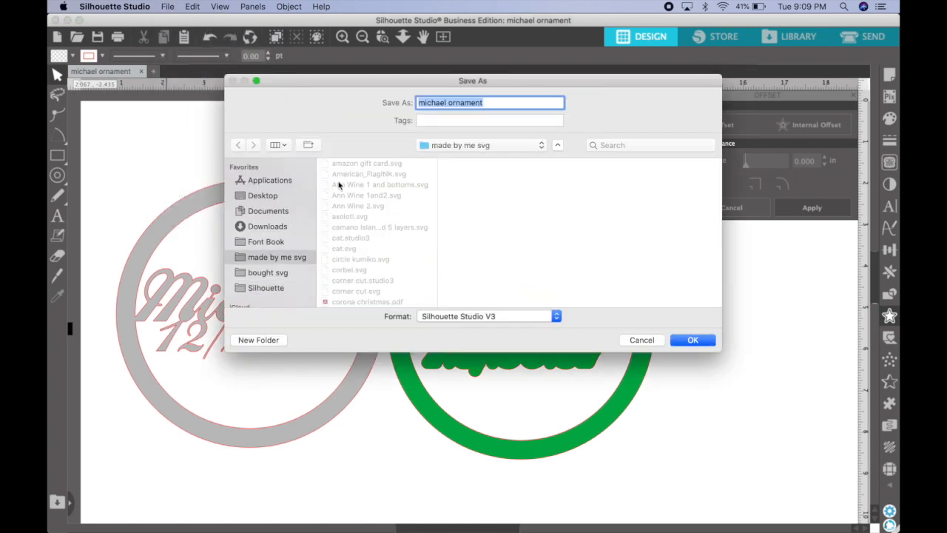
left_click(480, 315)
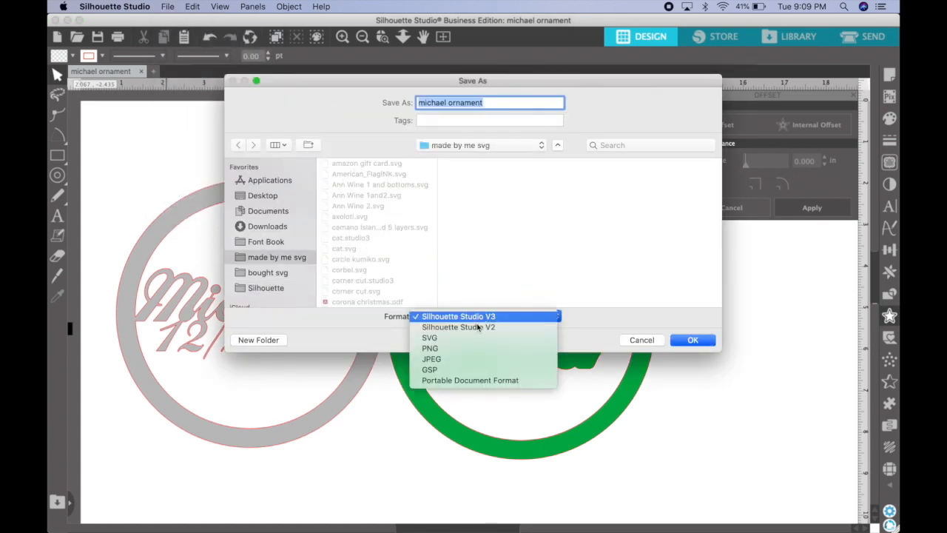
left_click(473, 338)
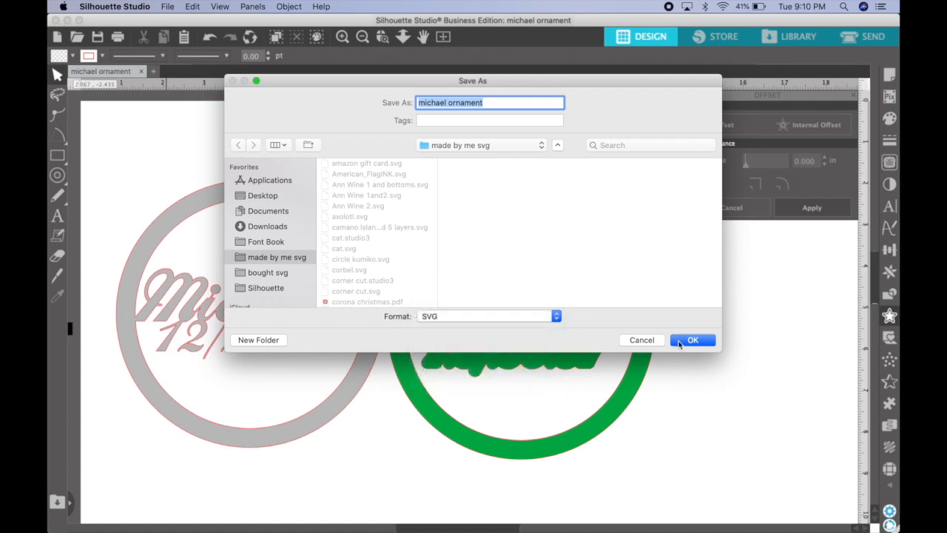
left_click(694, 339)
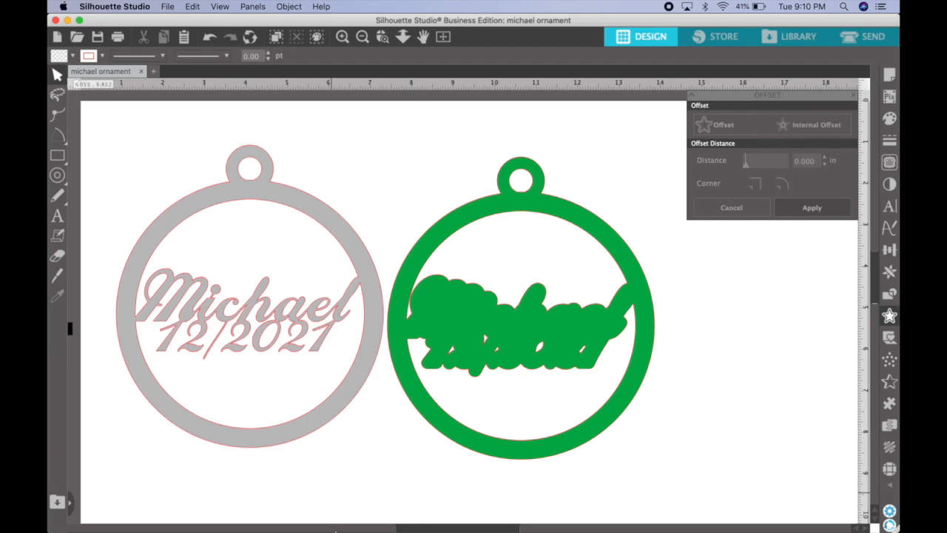
Switch to the Glowforge web app in Safari and upload the ornament's SVG file as a new design
mouse_move(336, 529)
left_click(274, 511)
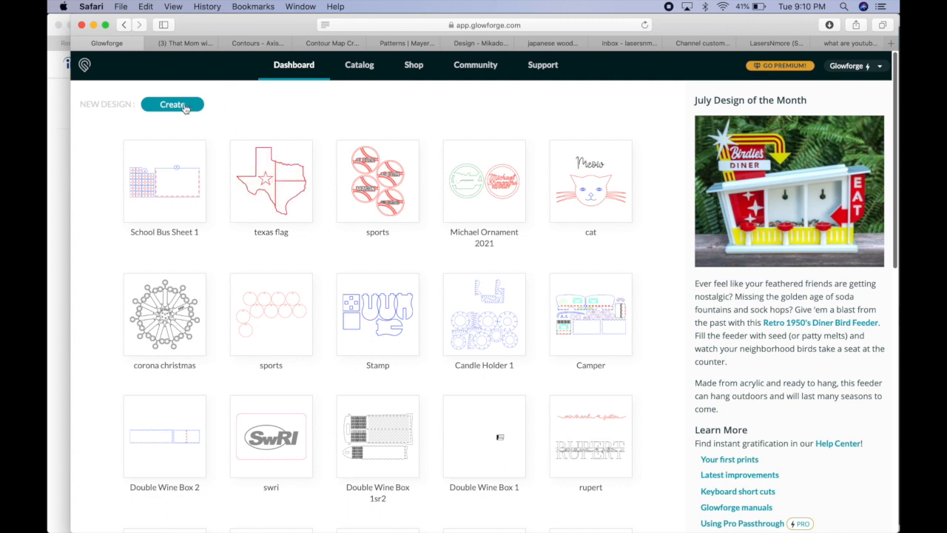
left_click(185, 108)
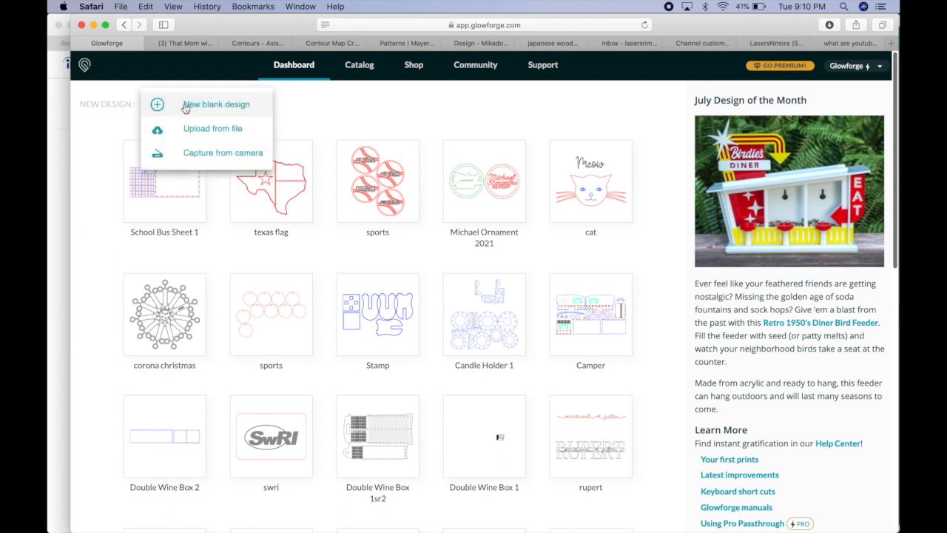
left_click(208, 133)
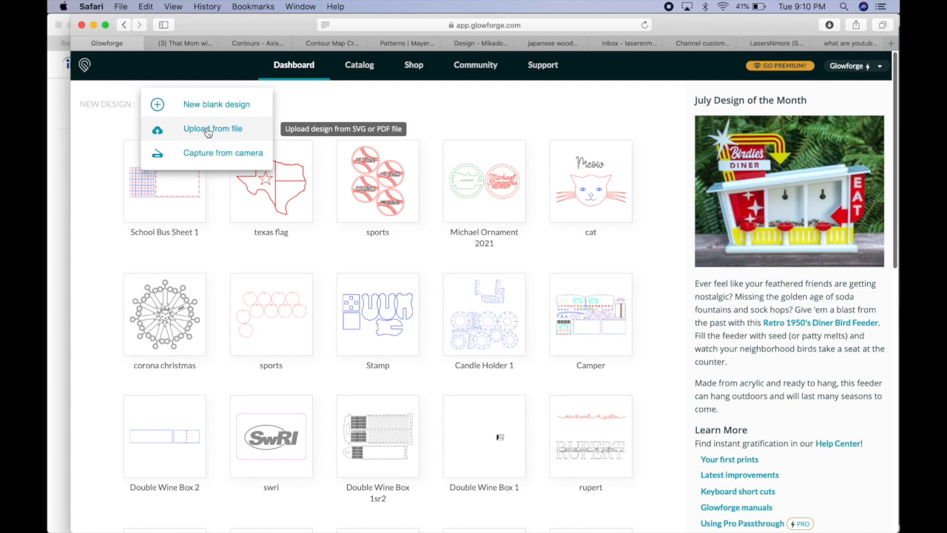
double_click(416, 97)
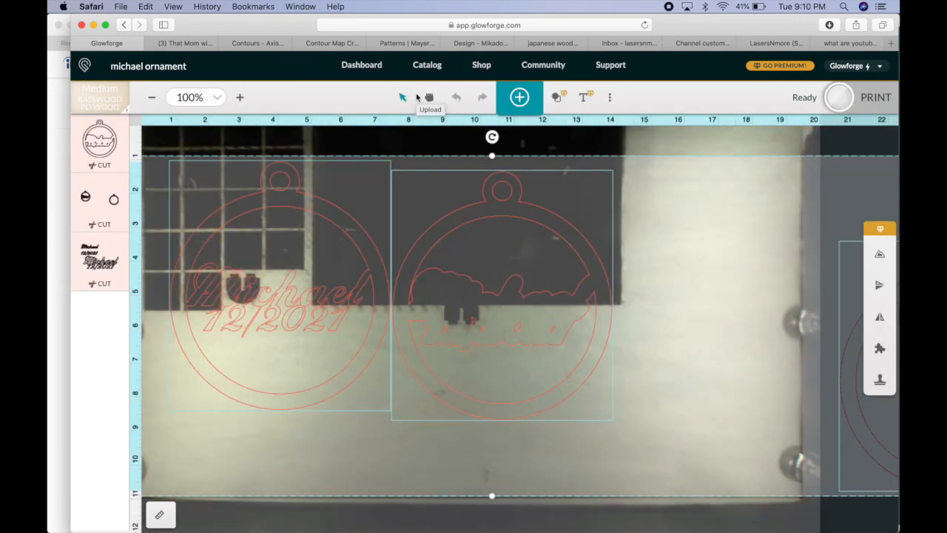
Delete the spare name and date lettering lying off the bed beside the ornament's lettered layer
scroll(408, 267, "left", 4)
scroll(408, 267, "down", 2)
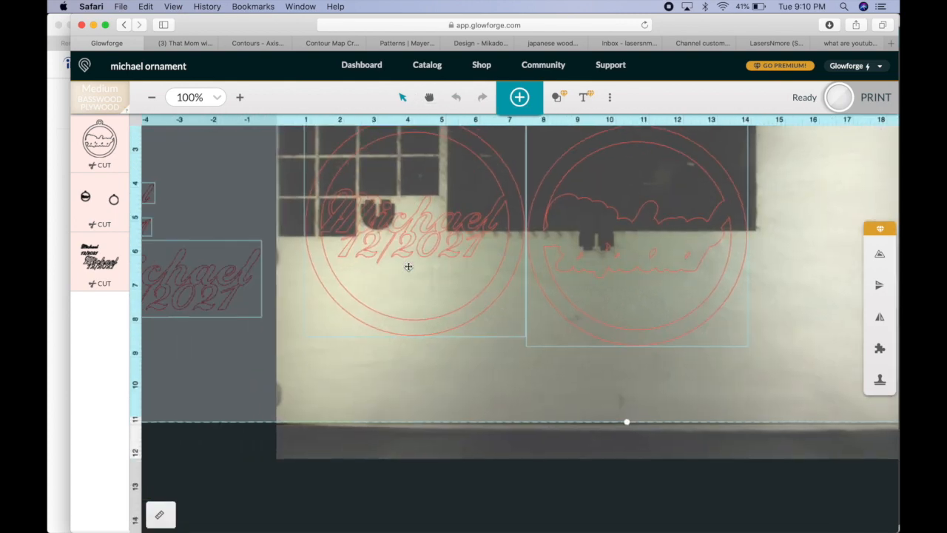
scroll(409, 267, "up", 1)
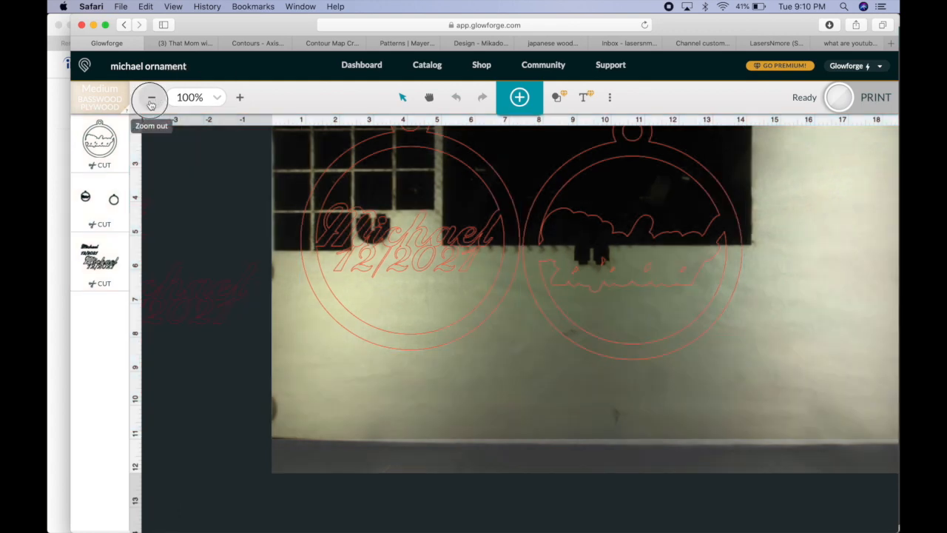
left_click(151, 97)
left_click(233, 230)
left_click_drag(176, 208, 359, 375)
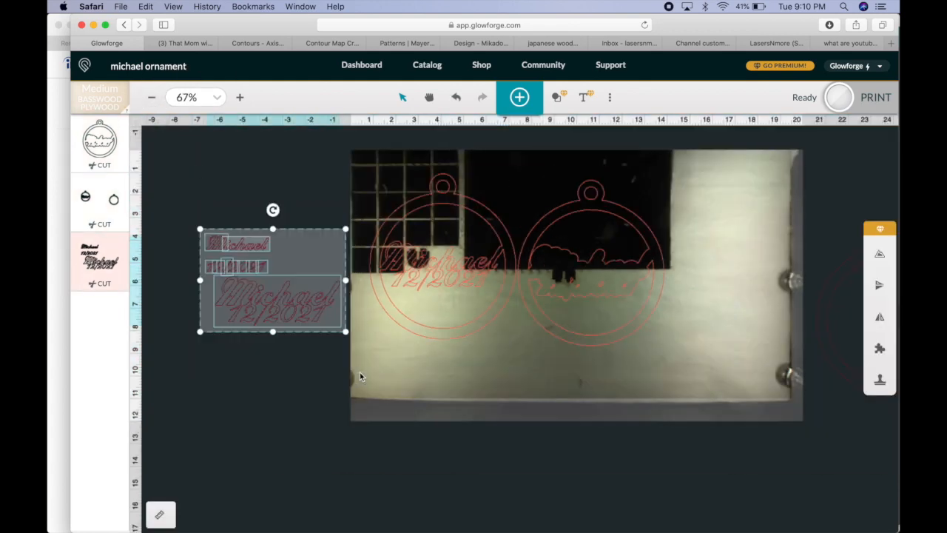
key("Delete")
Delete the spare ring with its hanging loop lying off the bed beyond the backing layer
scroll(361, 376, "right", 10)
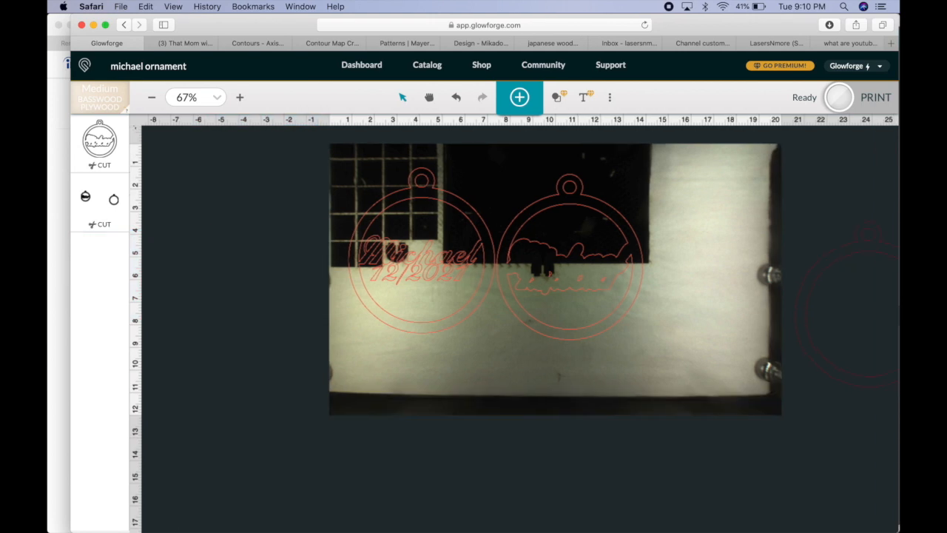
left_click_drag(647, 200, 421, 465)
key("Delete")
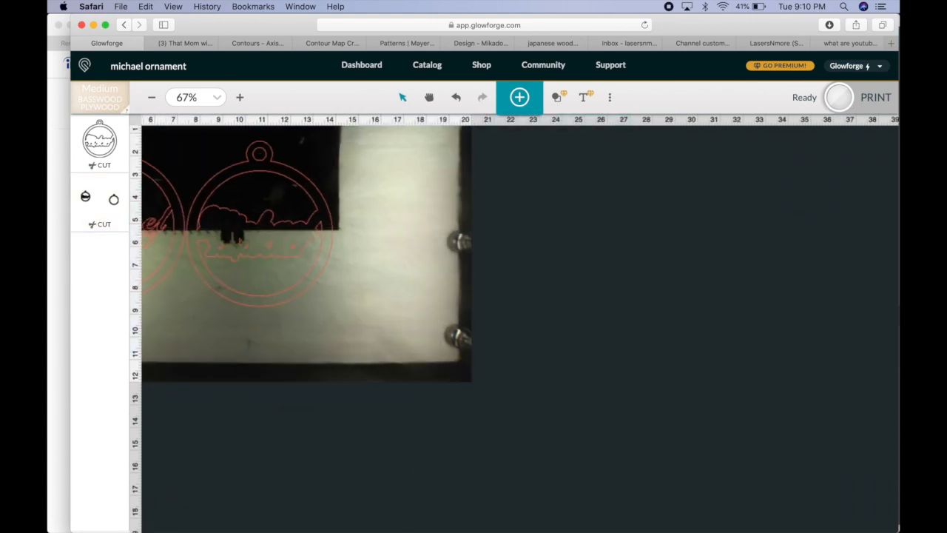
Scale both ornament layers down together to about 4 in wide each and move them toward the uncut plywood below the existing cutouts
scroll(280, 327, "left", 10)
scroll(280, 327, "up", 3)
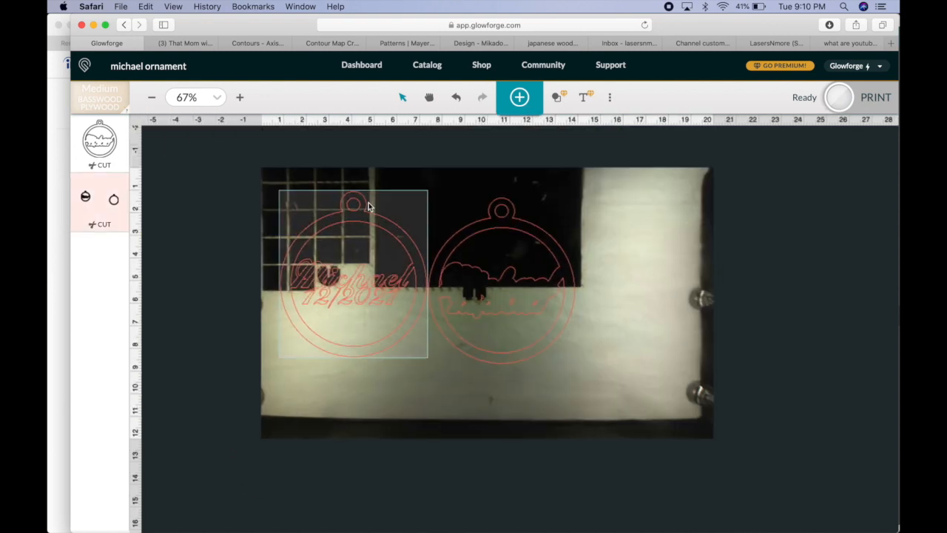
left_click_drag(598, 150, 273, 408)
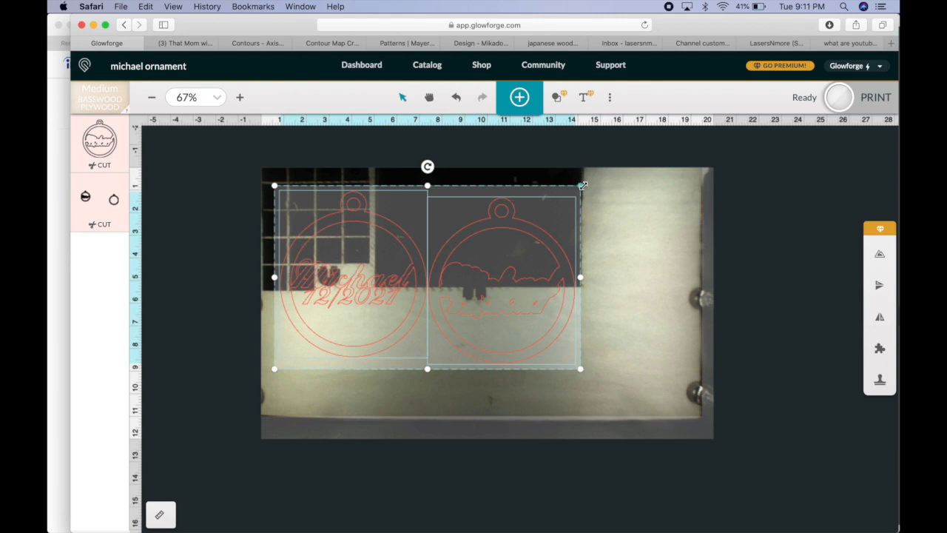
left_click_drag(582, 186, 512, 256)
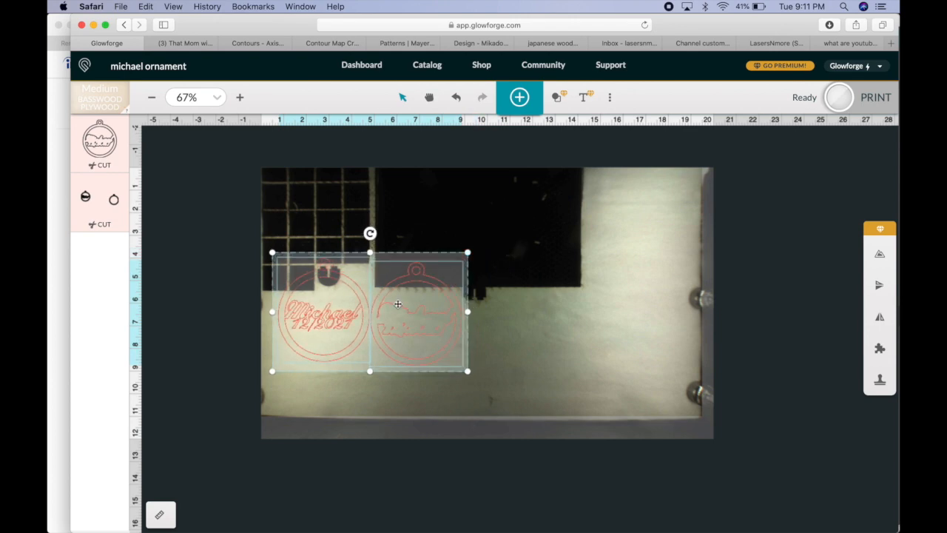
scroll(327, 328, "down", 3)
scroll(327, 329, "left", 2)
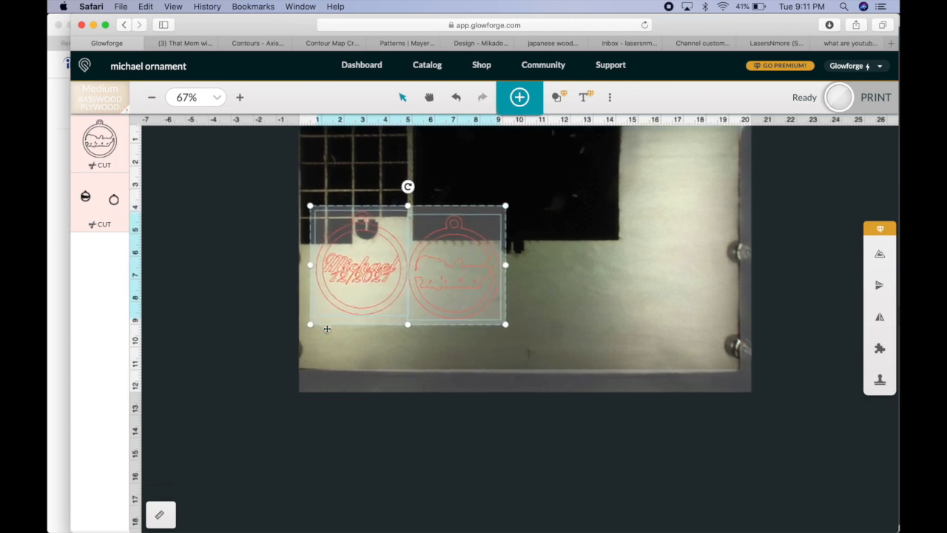
left_click_drag(391, 239, 382, 273)
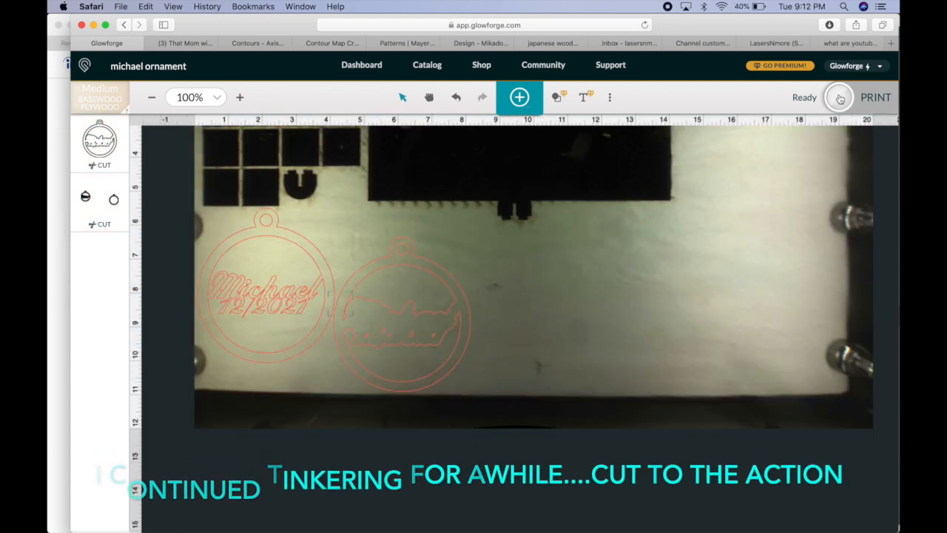
Print the two ornament layers on the Glowforge from medium basswood plywood
left_click(841, 101)
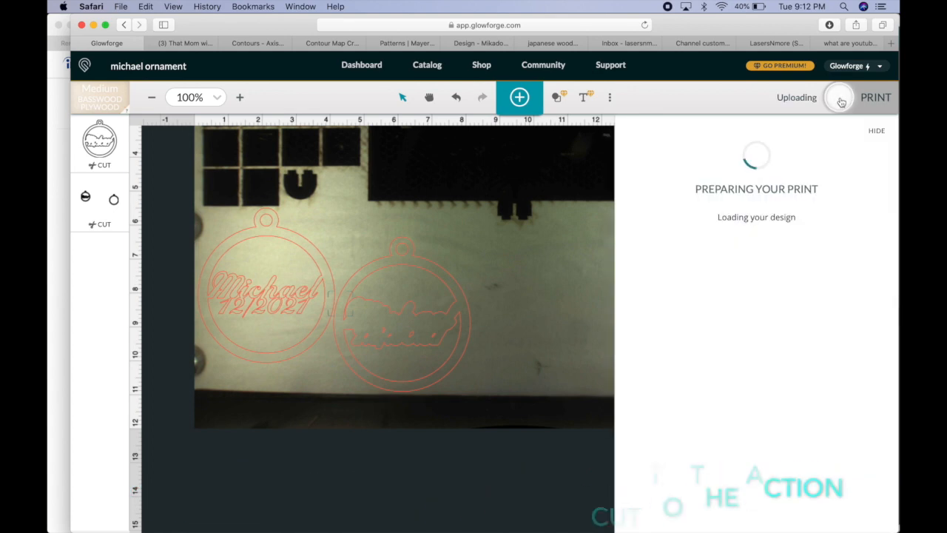
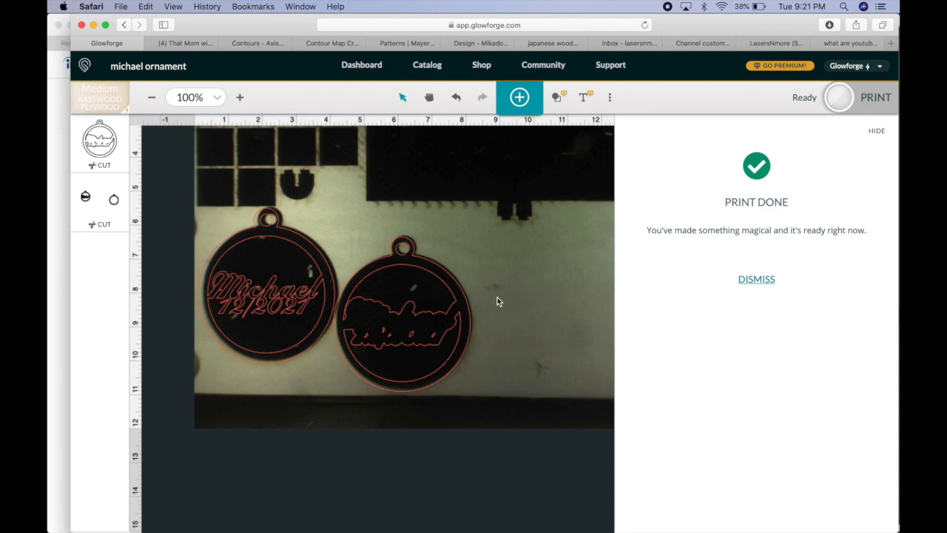
left_click(302, 321)
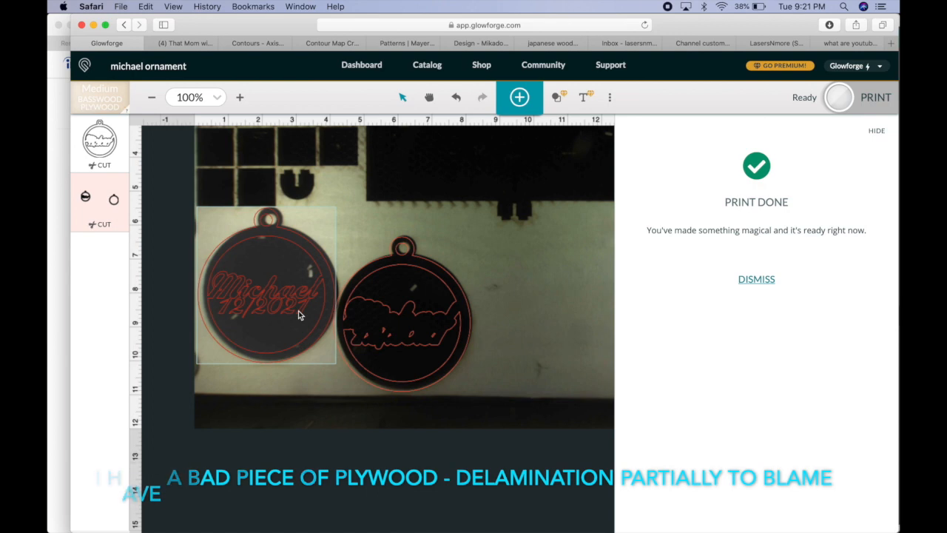
left_click(348, 330)
left_click(258, 316)
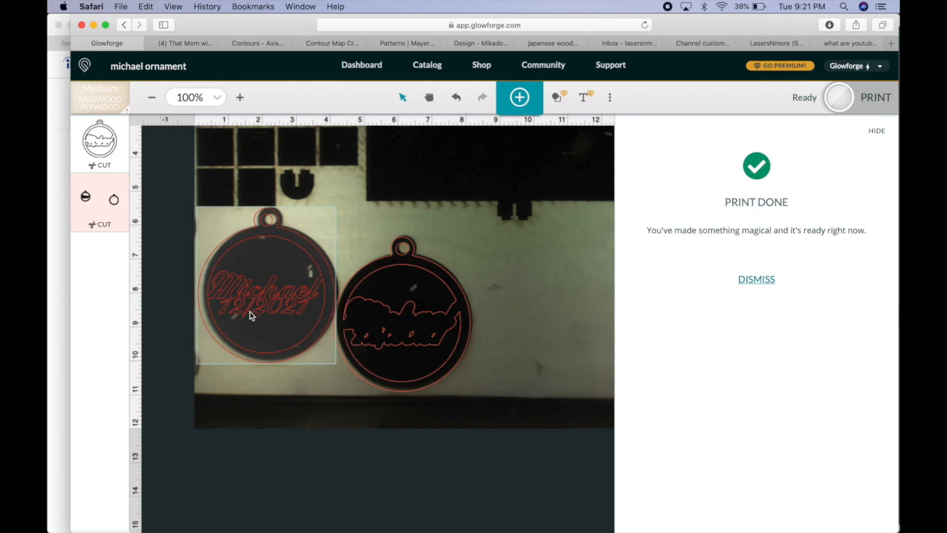
left_click(226, 380)
left_click(249, 310)
left_click(480, 392)
Switch to Silhouette Studio and open the grey lettered ornament layer for point editing
mouse_move(613, 508)
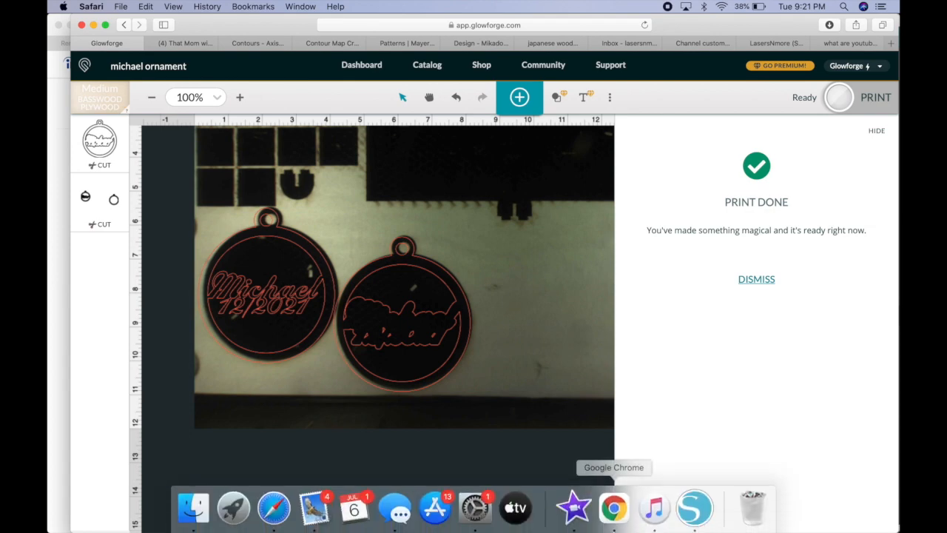
left_click(696, 515)
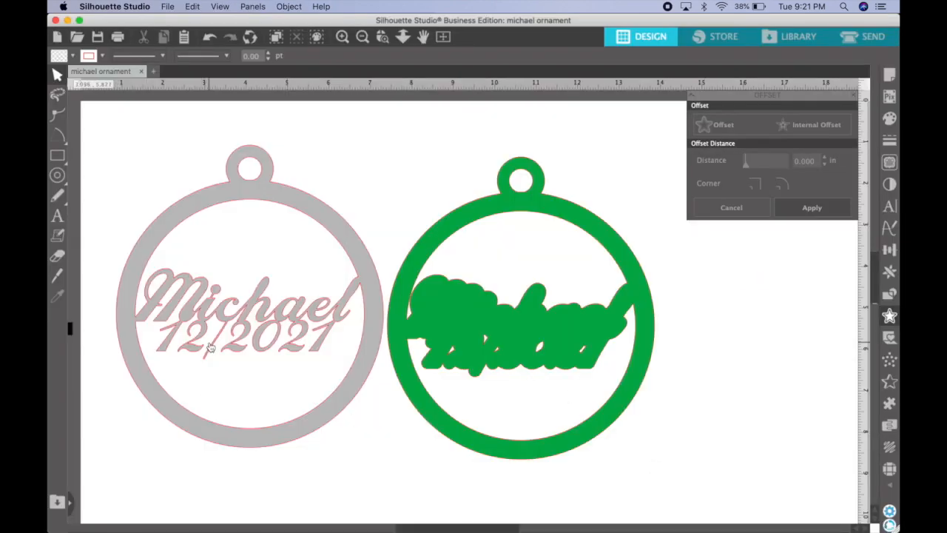
left_click(212, 346)
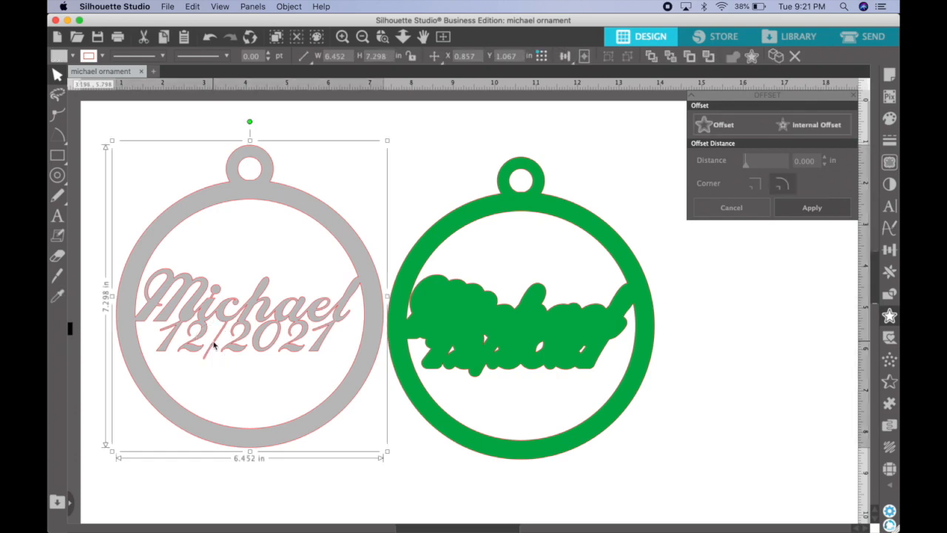
left_click(56, 114)
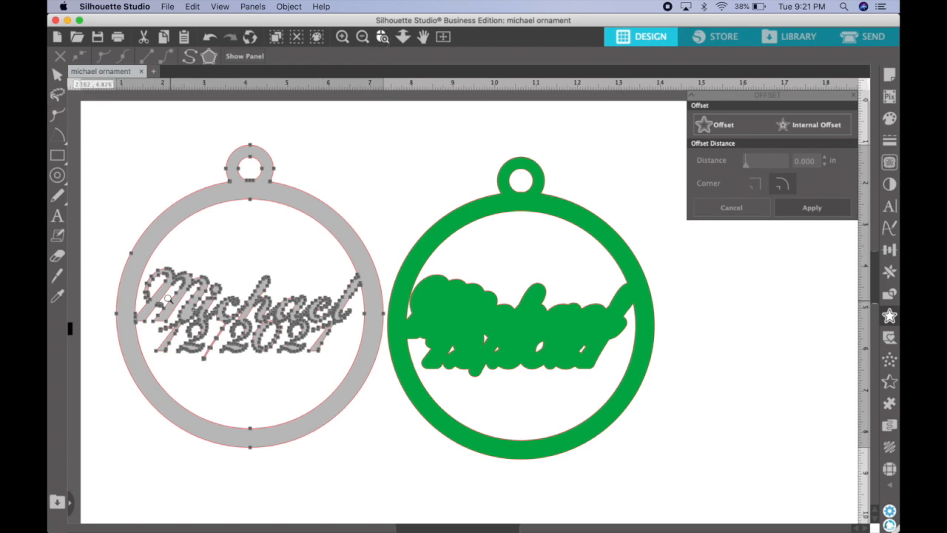
Thicken the thin slash in the date by moving the points along its edges outward
left_click_drag(167, 297, 288, 374)
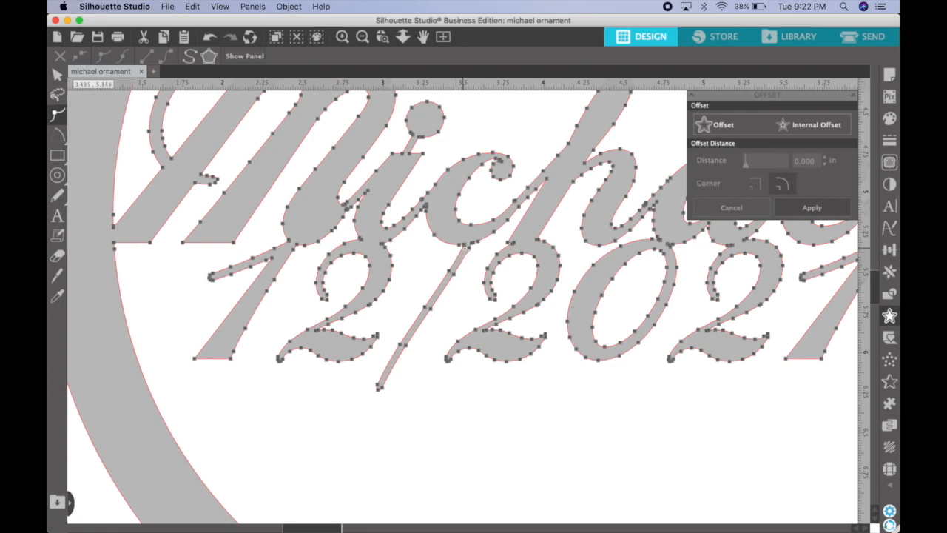
left_click(448, 271)
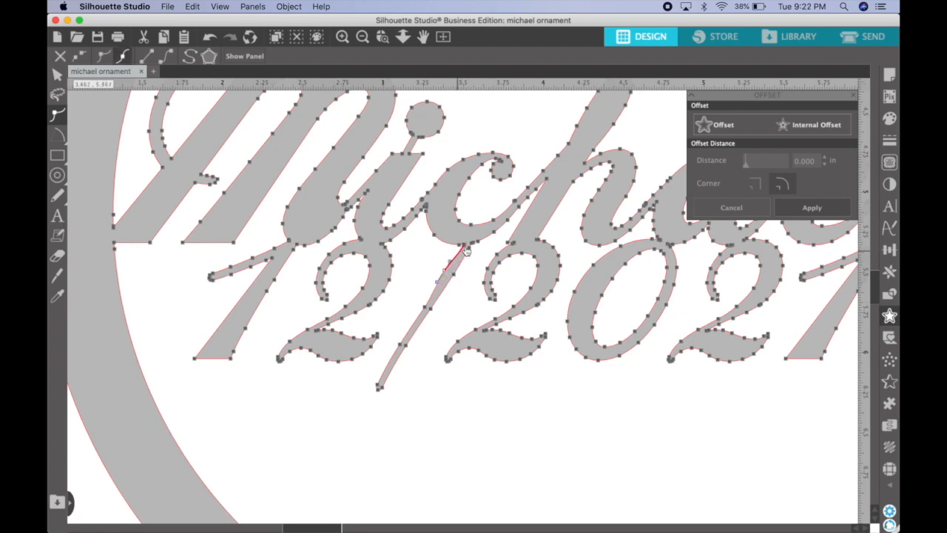
left_click(458, 246)
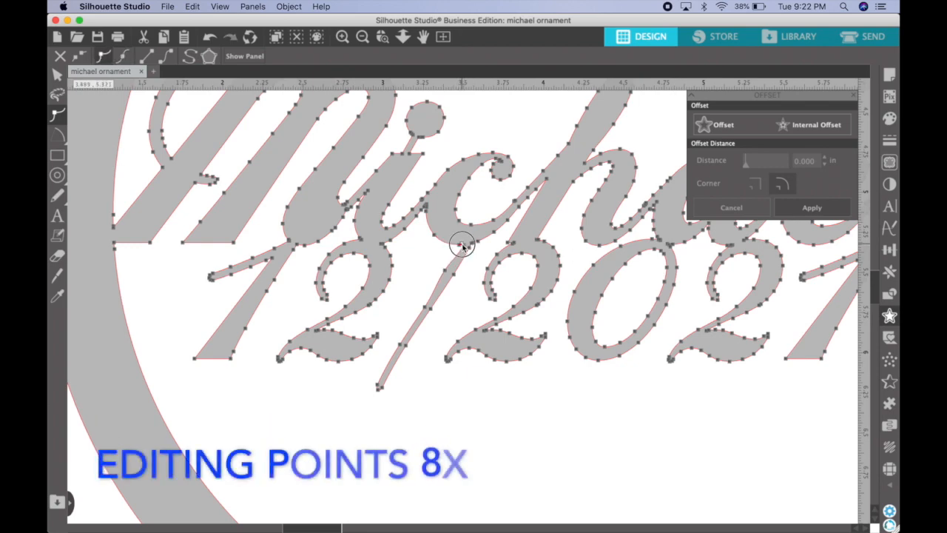
left_click(430, 310)
left_click(469, 247)
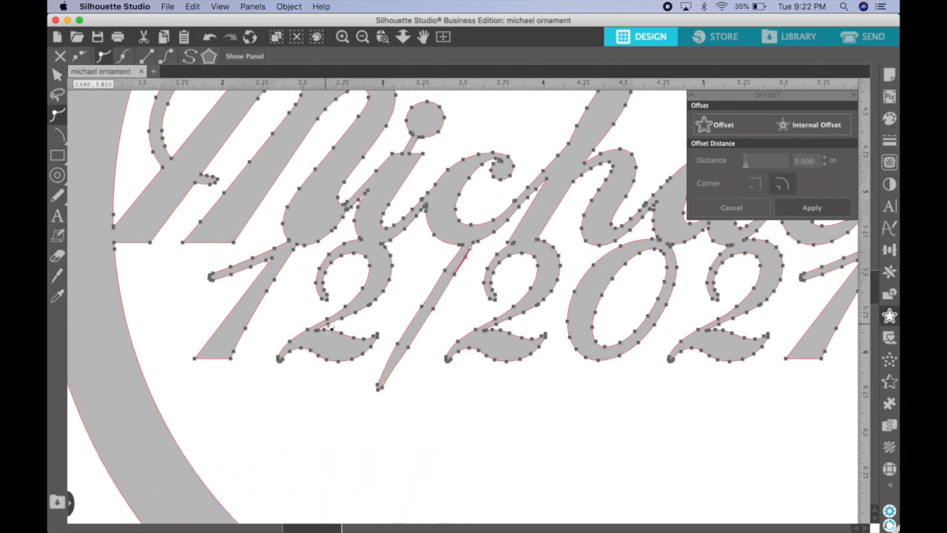
Thicken the neck of the 2 before the slash by deleting its inner notch point and moving the neighbouring points outward
left_click(317, 332)
left_click(59, 57)
left_click(342, 37)
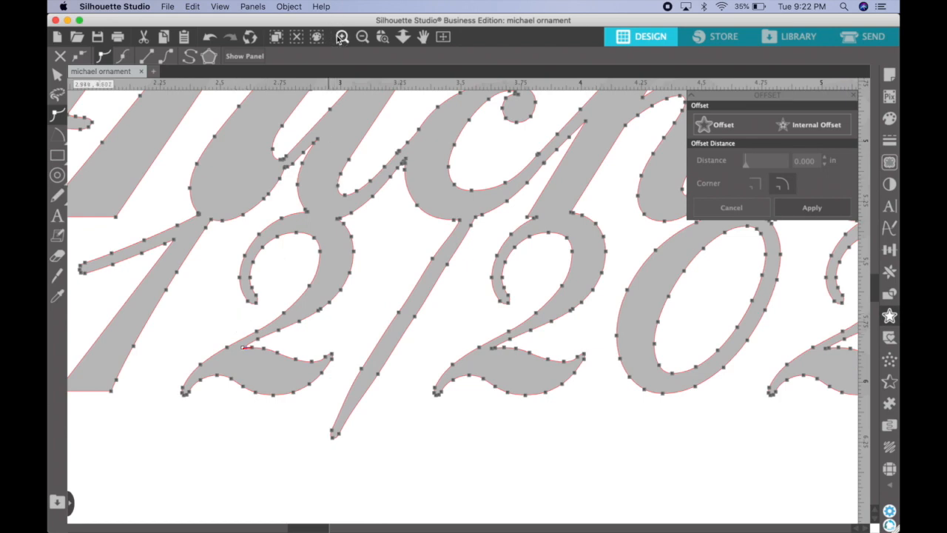
left_click(340, 37)
left_click(341, 37)
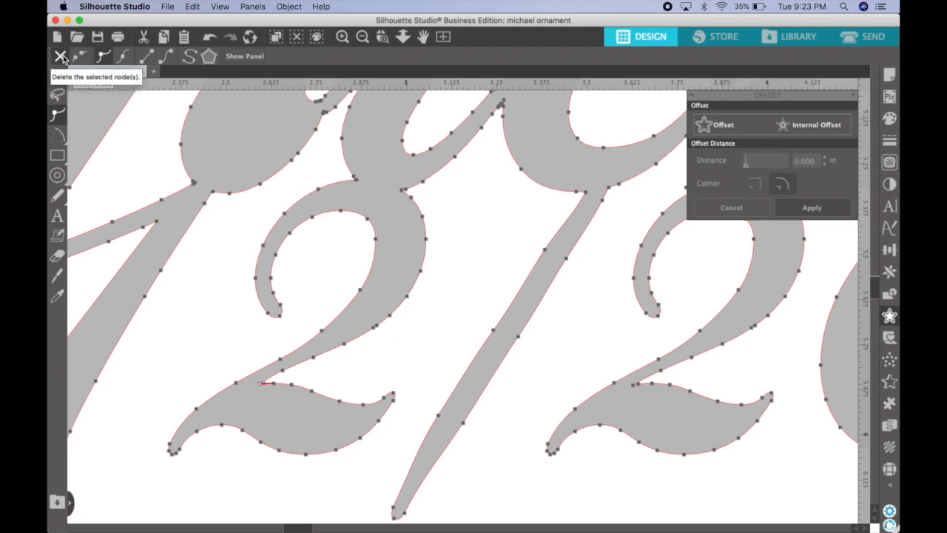
left_click(60, 59)
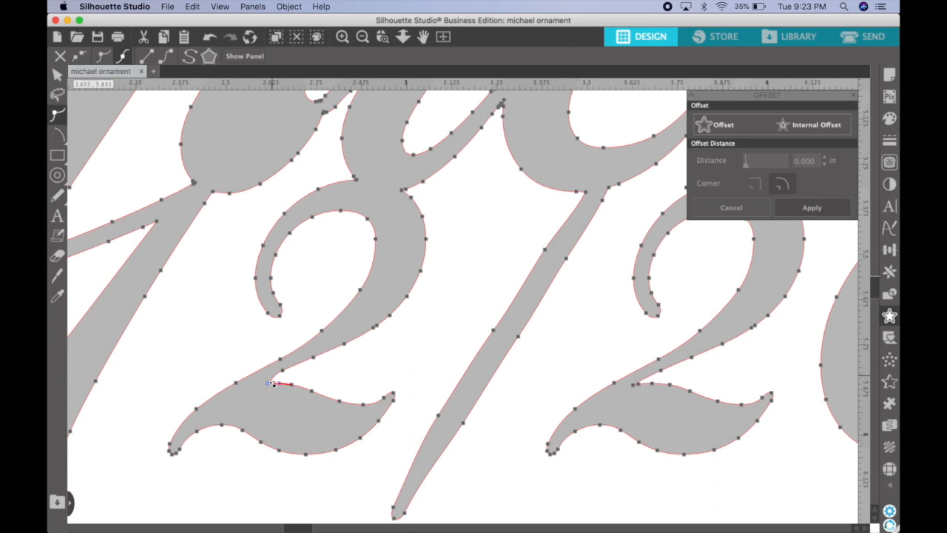
left_click_drag(281, 370, 316, 362)
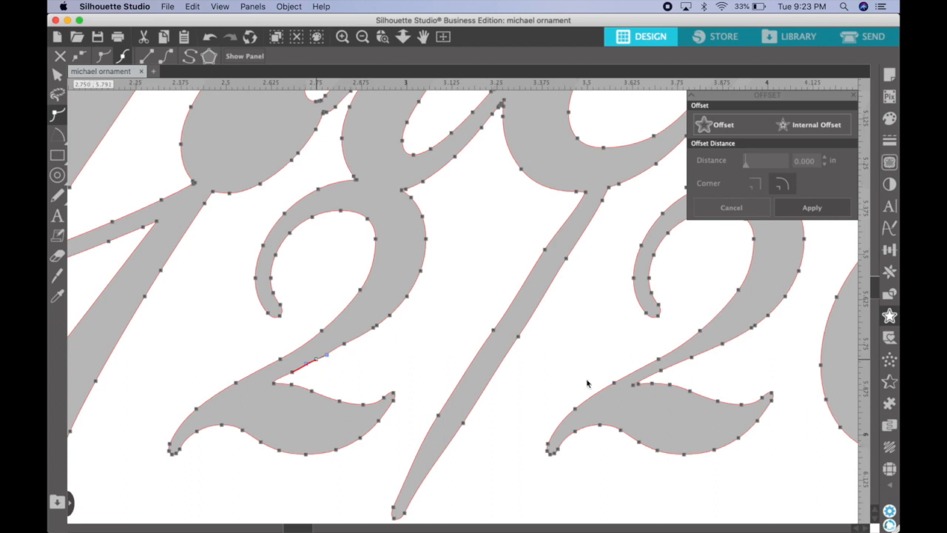
Thicken the neck of the first 2 in 2021 by deleting its notch point and moving the lower-edge points outward
scroll(484, 356, "right", 5)
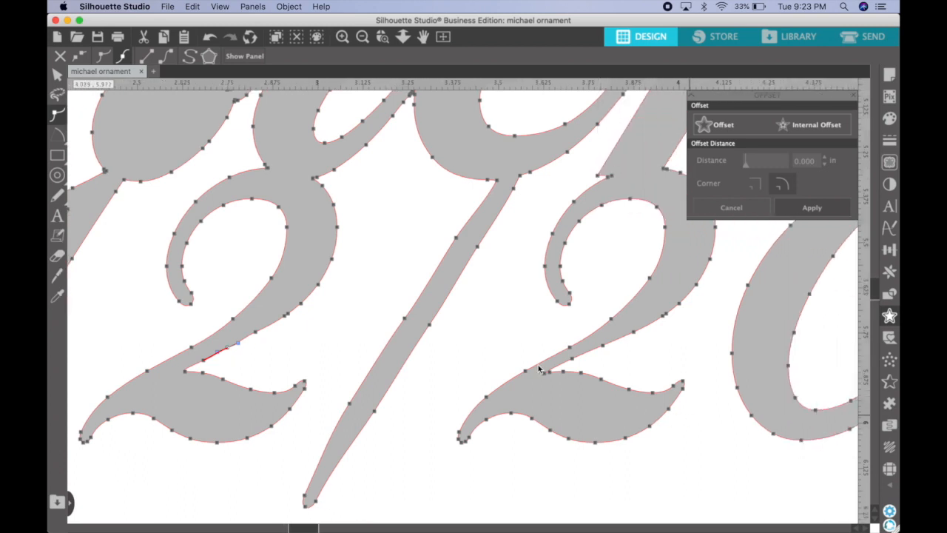
left_click(548, 375)
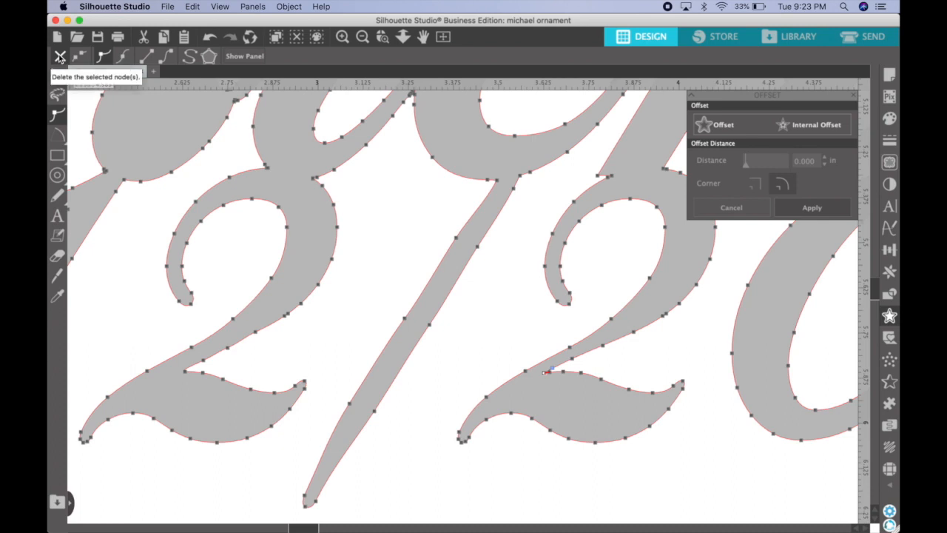
left_click(60, 57)
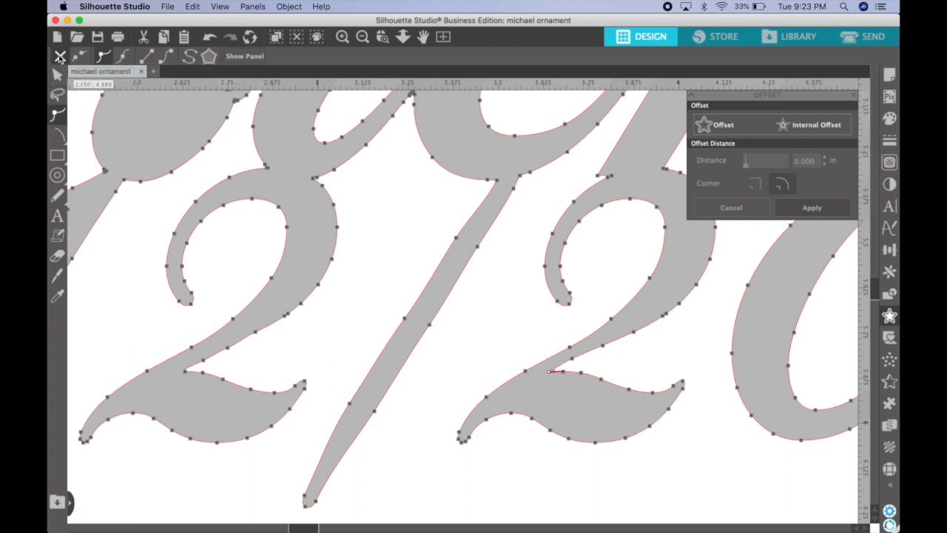
left_click_drag(576, 363, 607, 350)
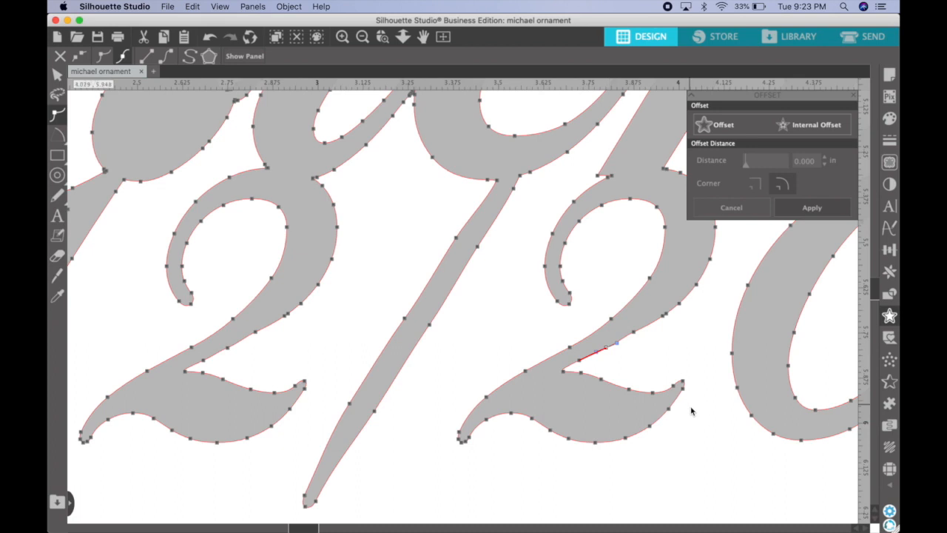
Thicken the neck of the second 2 in 2021 by removing its notch point and shifting the adjoining edge points outward
scroll(692, 411, "right", 10)
scroll(692, 411, "right", 14)
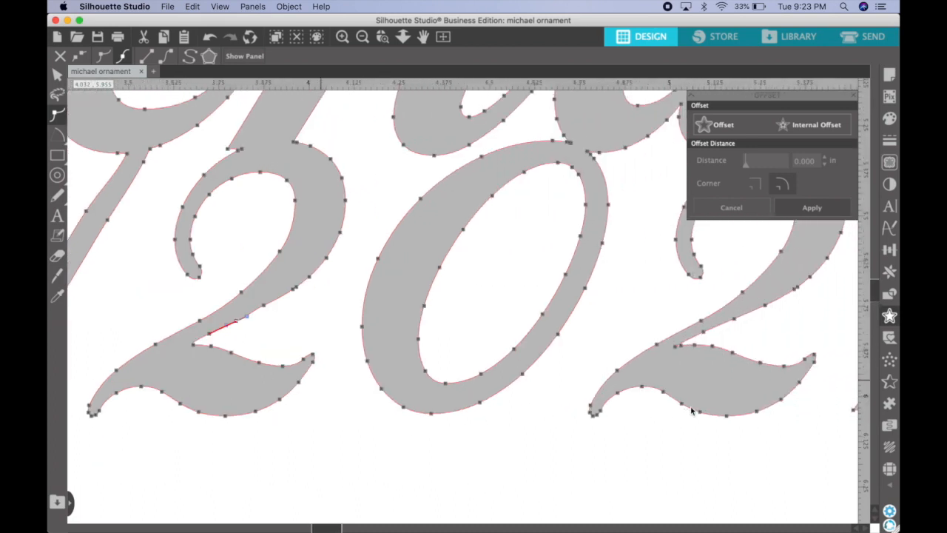
scroll(691, 412, "right", 2)
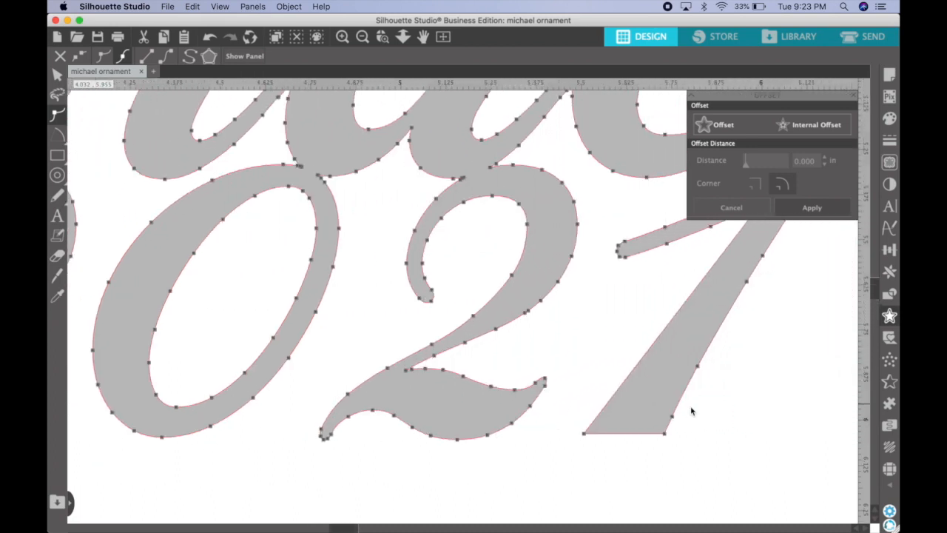
left_click(407, 372)
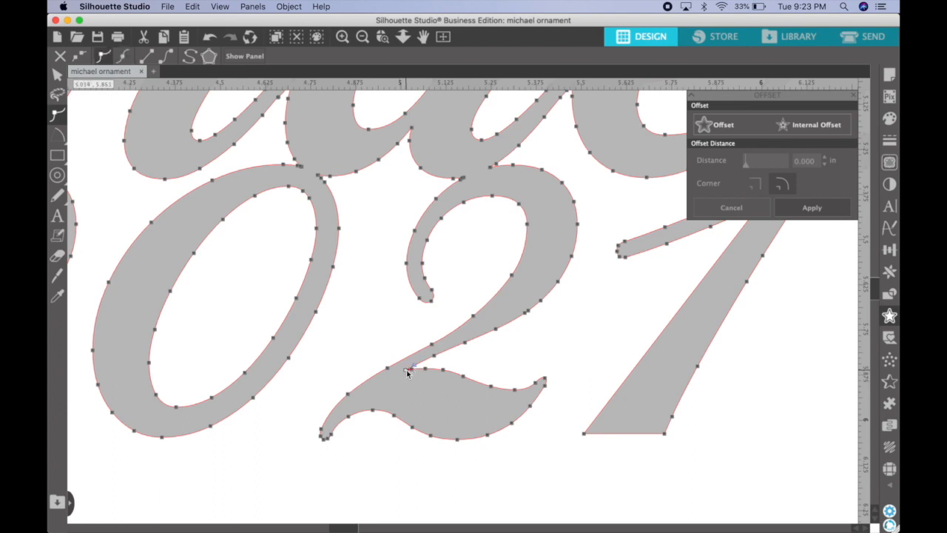
left_click(123, 55)
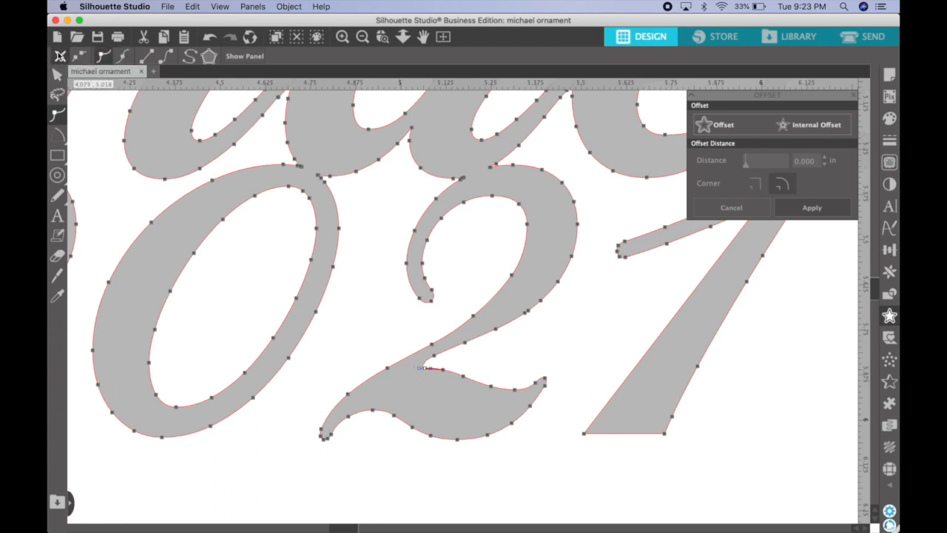
left_click_drag(439, 360, 470, 348)
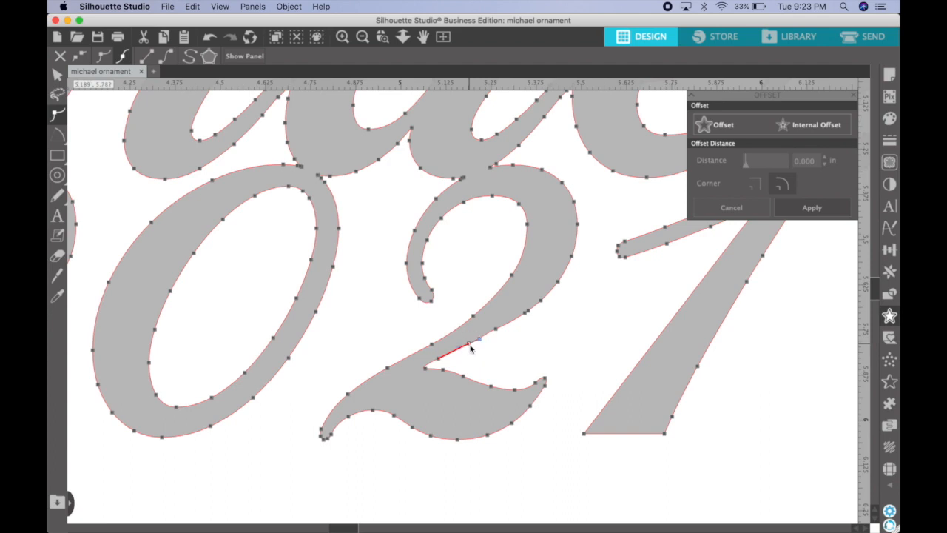
Examine the final 1 of the date and the rest of the lettering for remaining thin spots
scroll(538, 357, "right", 10)
scroll(538, 356, "up", 3)
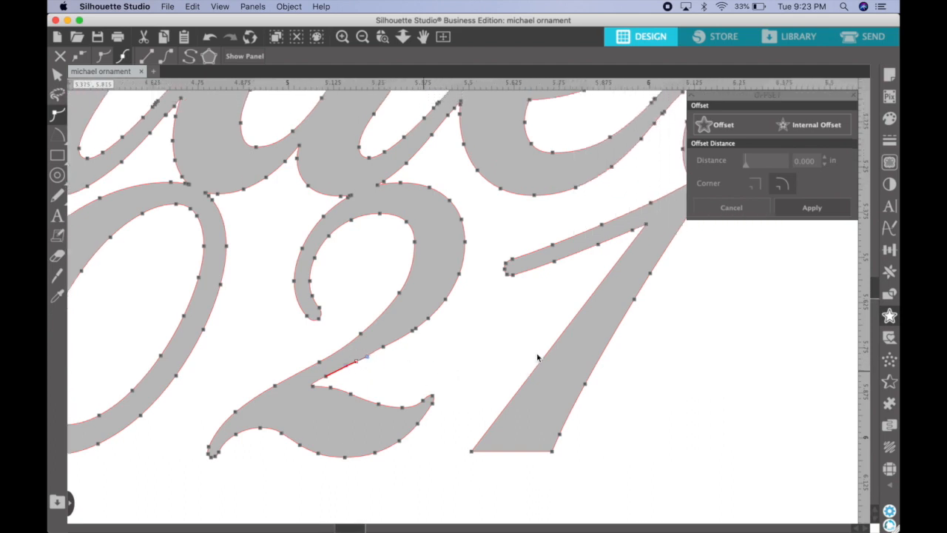
scroll(538, 357, "right", 1)
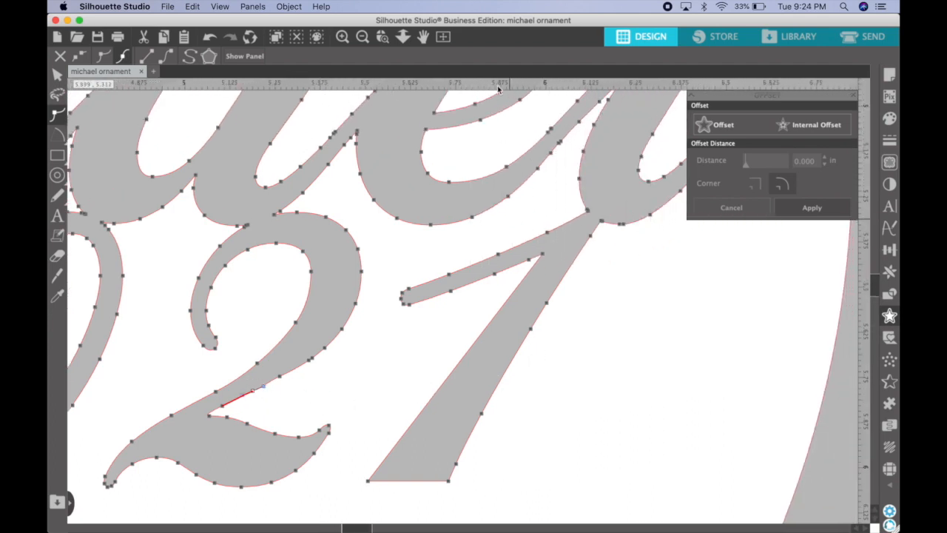
left_click(363, 37)
left_click(362, 37)
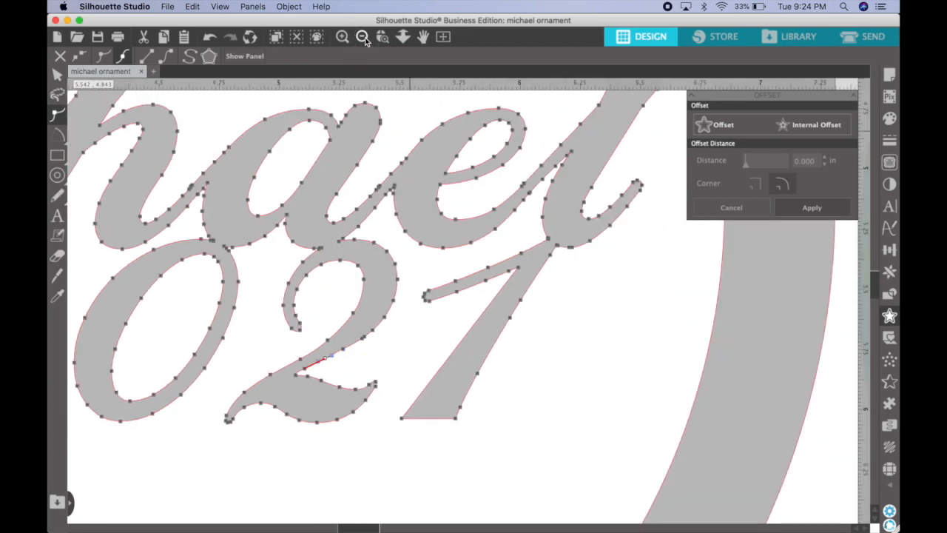
left_click(363, 37)
left_click(362, 37)
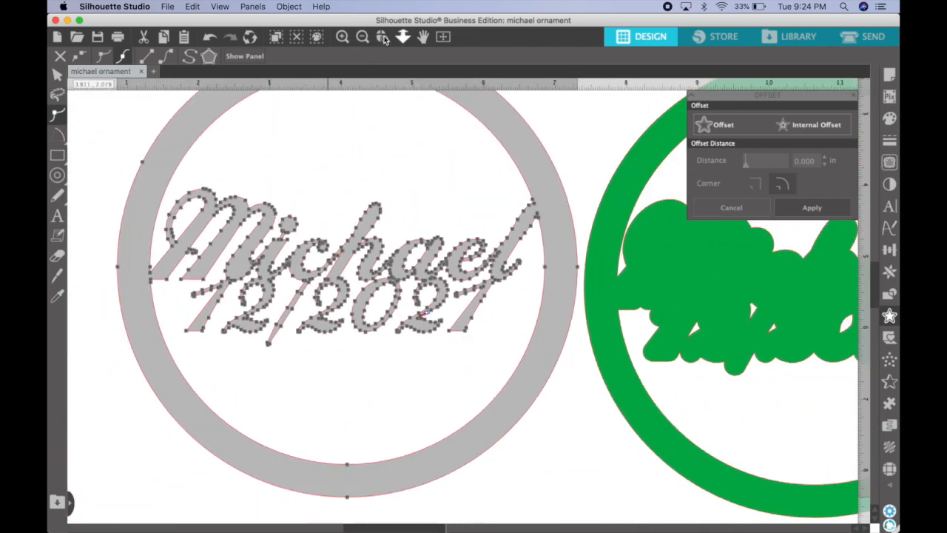
scroll(390, 324, "right", 3)
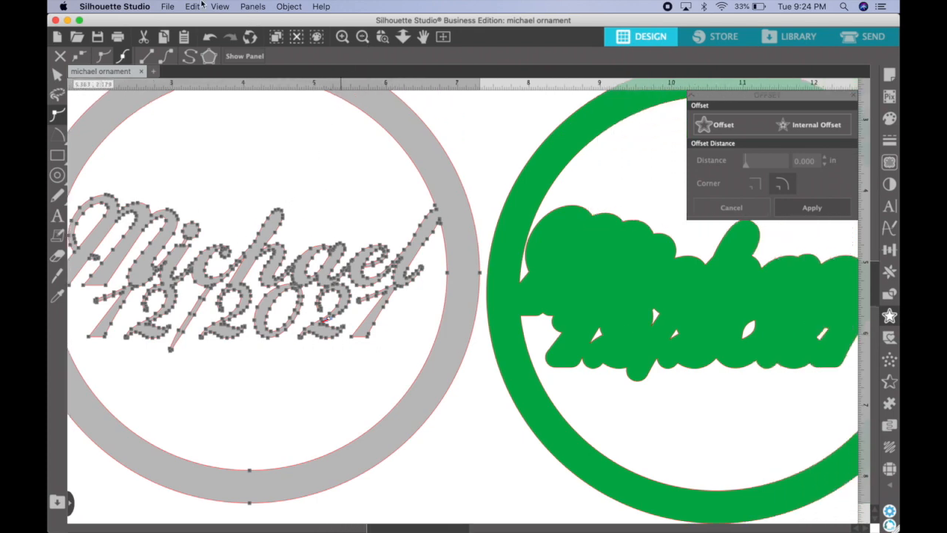
Save the edited ornament in SVG format in the made by me svg folder, with 1 appended to the file name
left_click(170, 7)
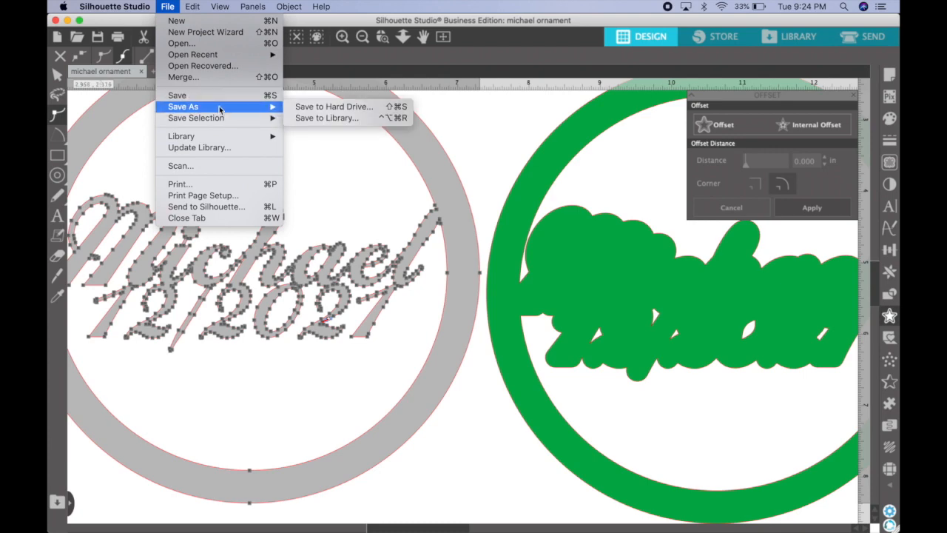
left_click(300, 110)
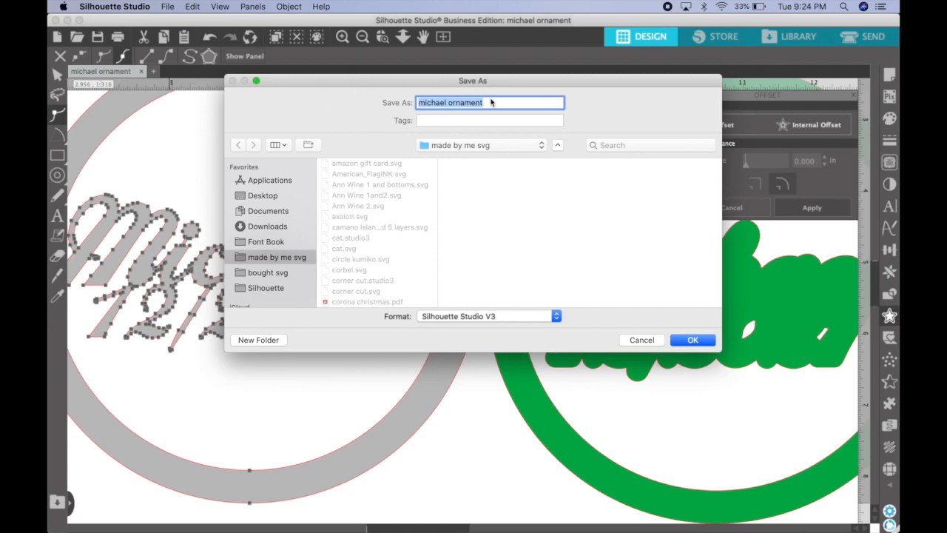
left_click(476, 318)
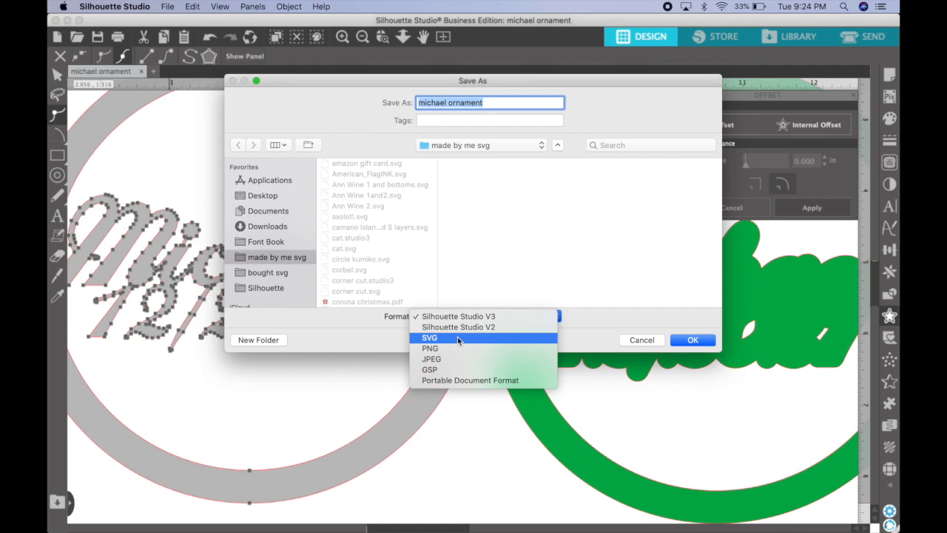
left_click(458, 337)
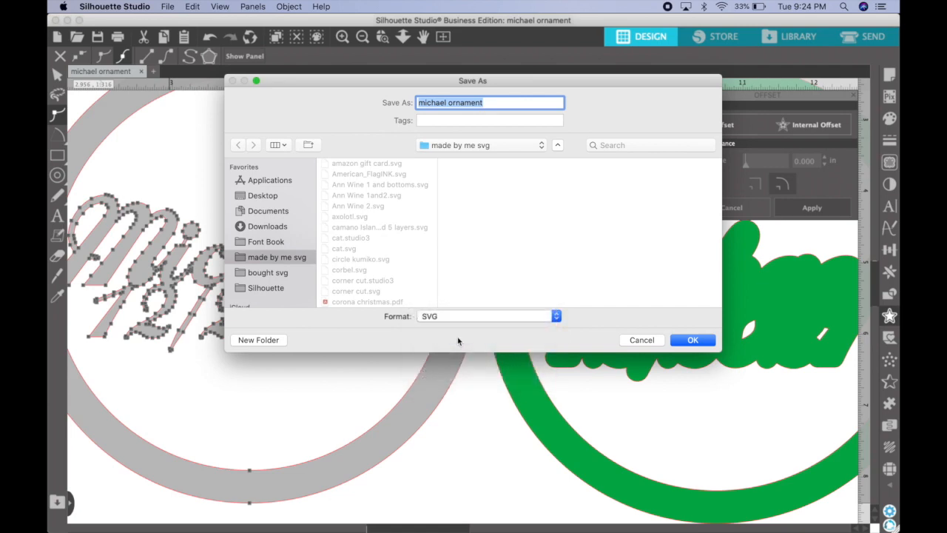
left_click(497, 102)
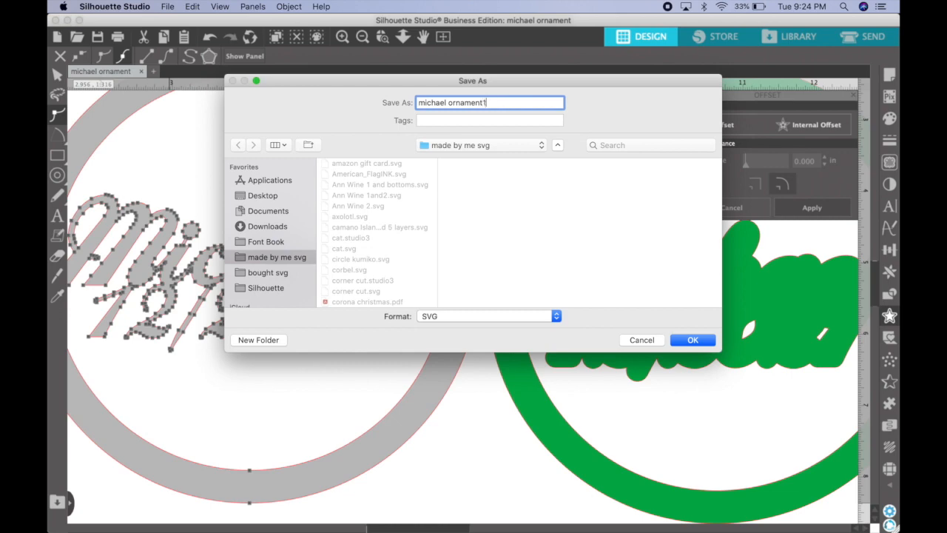
left_click(694, 341)
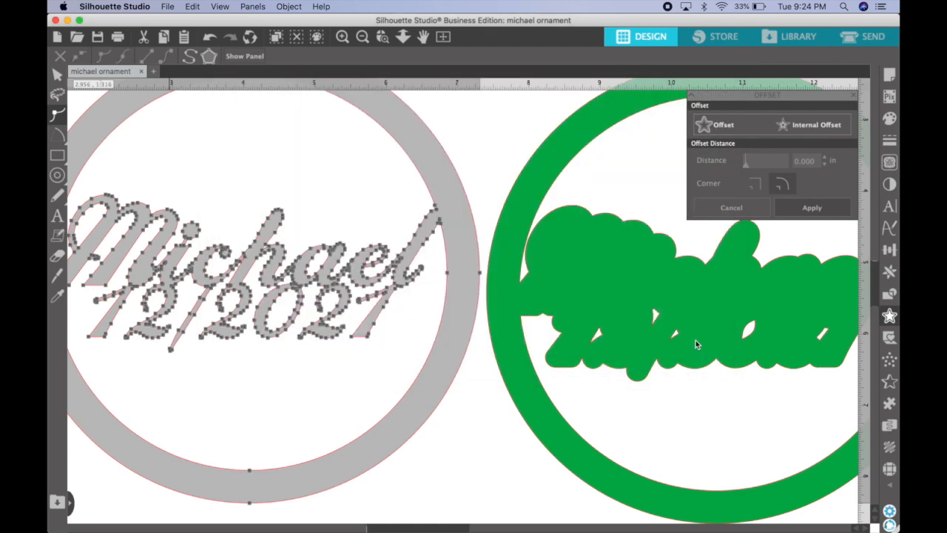
Switch to the Glowforge app in Safari and delete the two previously cut ornament layers from the bed
mouse_move(151, 524)
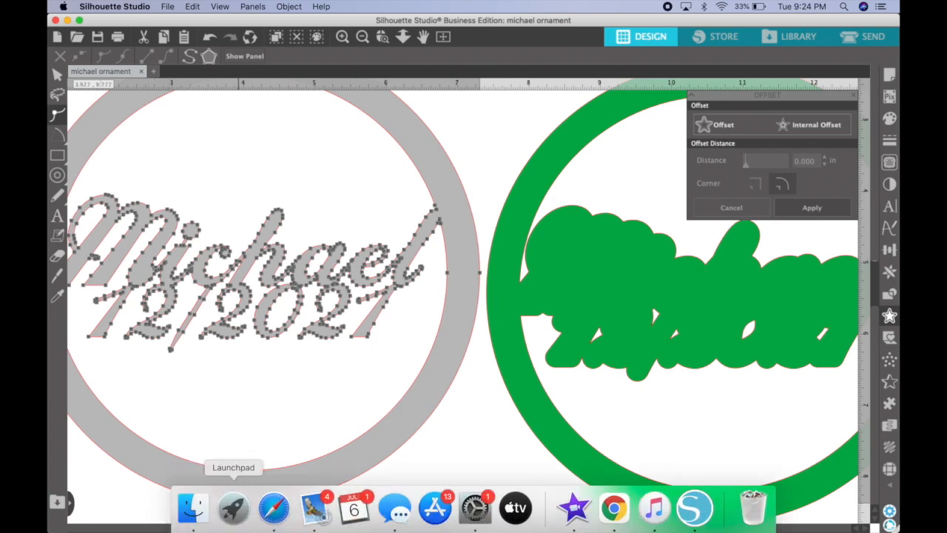
left_click(282, 518)
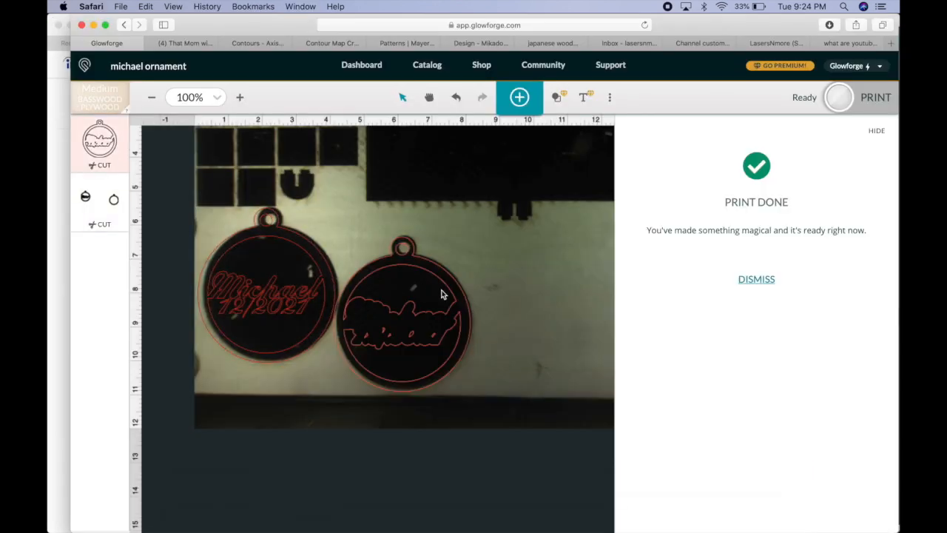
left_click_drag(493, 417, 193, 196)
key("Delete")
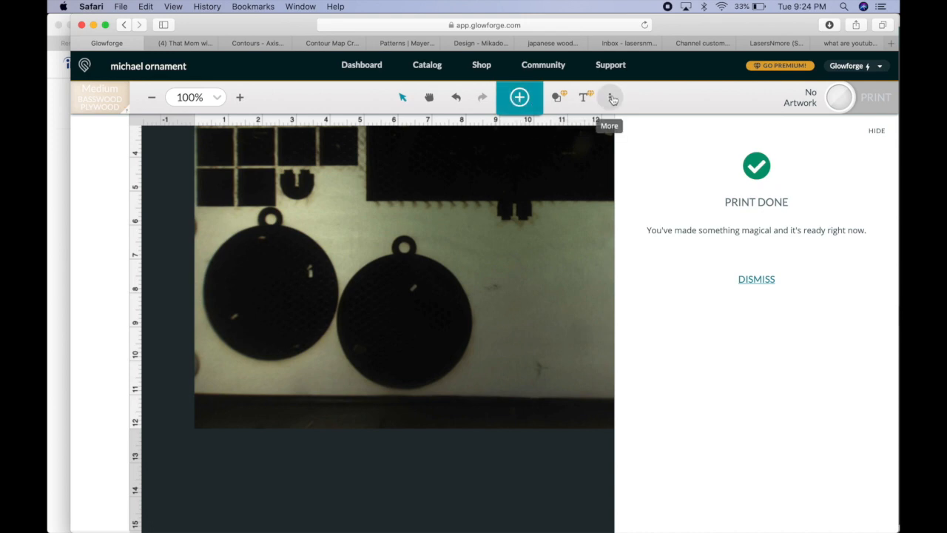
Upload the re-exported ornament SVG with 1 at the end of its name from the made by me svg folder, and dismiss the completed-print notice
left_click(522, 97)
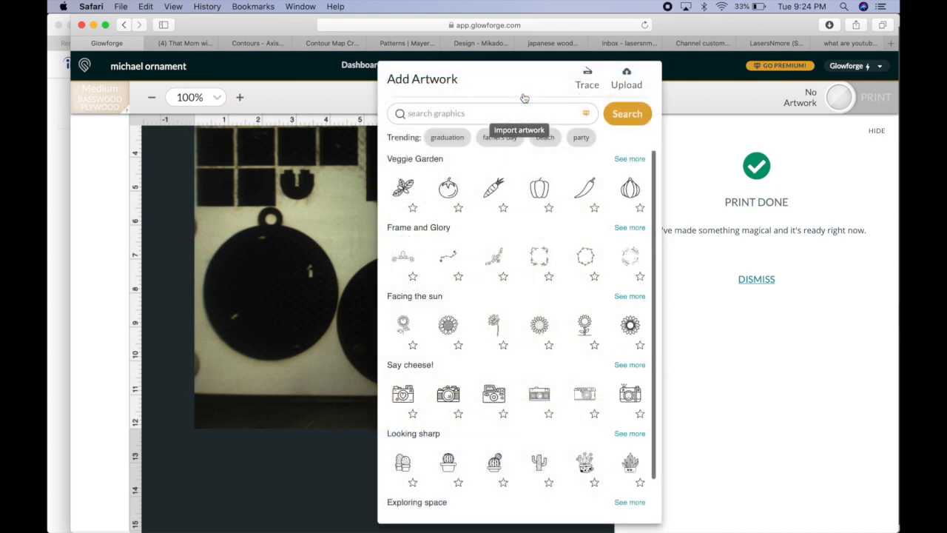
left_click(626, 80)
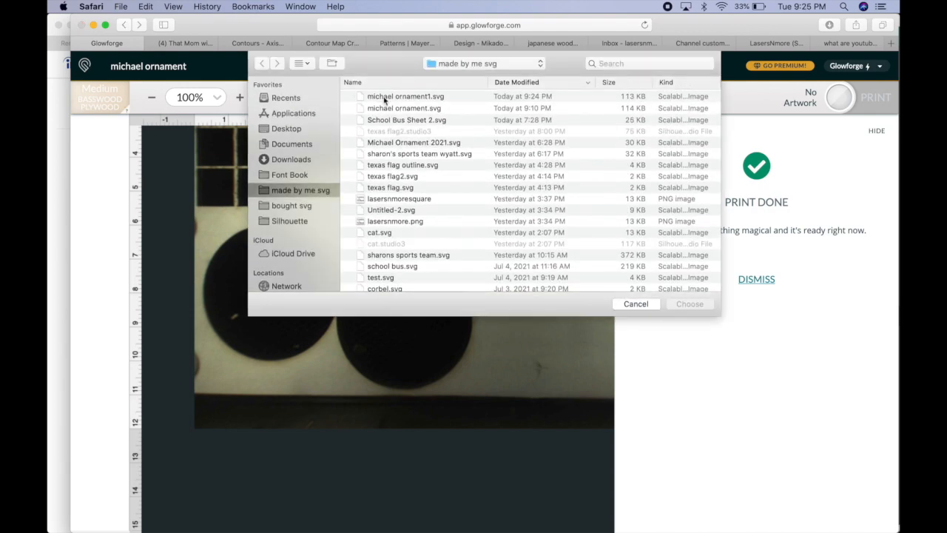
double_click(384, 97)
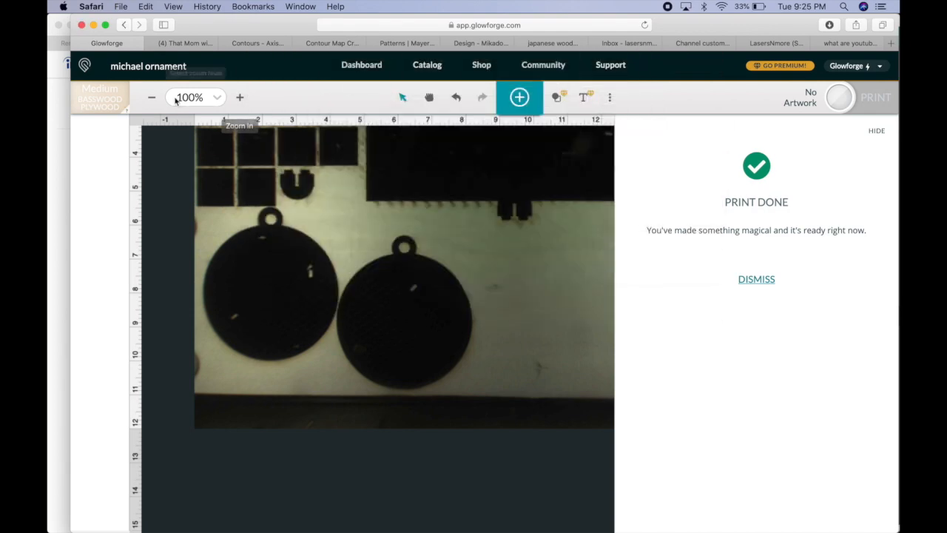
left_click(756, 284)
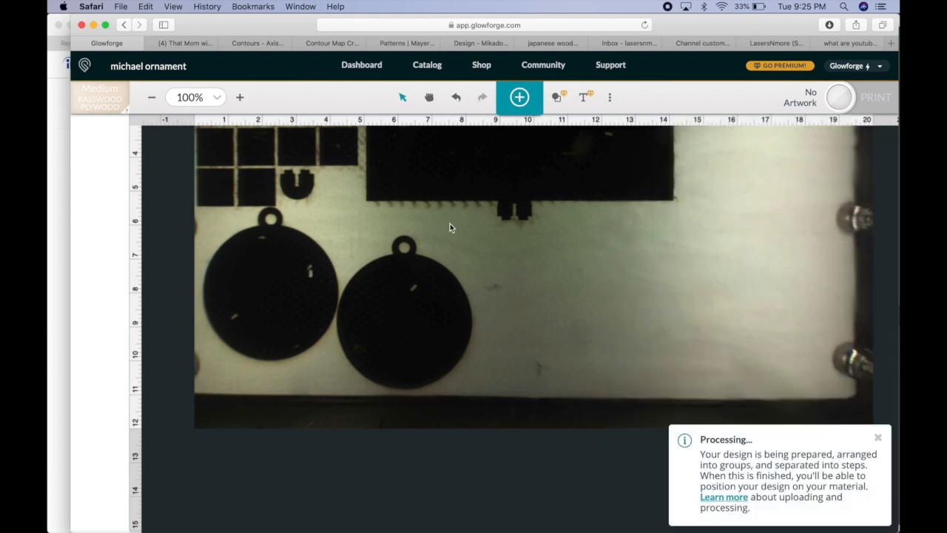
Delete the stray lettering and circle pieces lying outside the bed on both sides, keeping only the two complete ornament layers
left_click(152, 97)
left_click(152, 97)
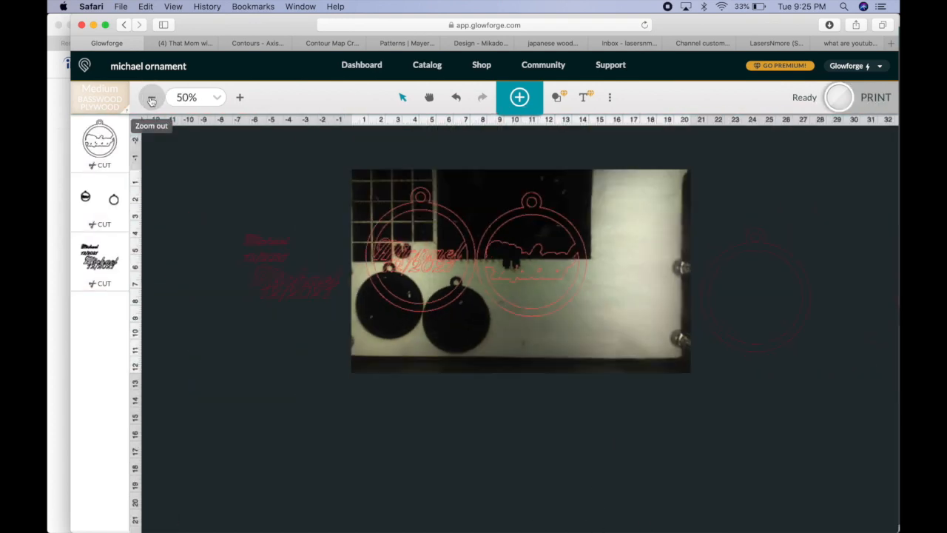
left_click_drag(187, 180, 359, 418)
key("Delete")
left_click_drag(656, 174, 837, 387)
key("Delete")
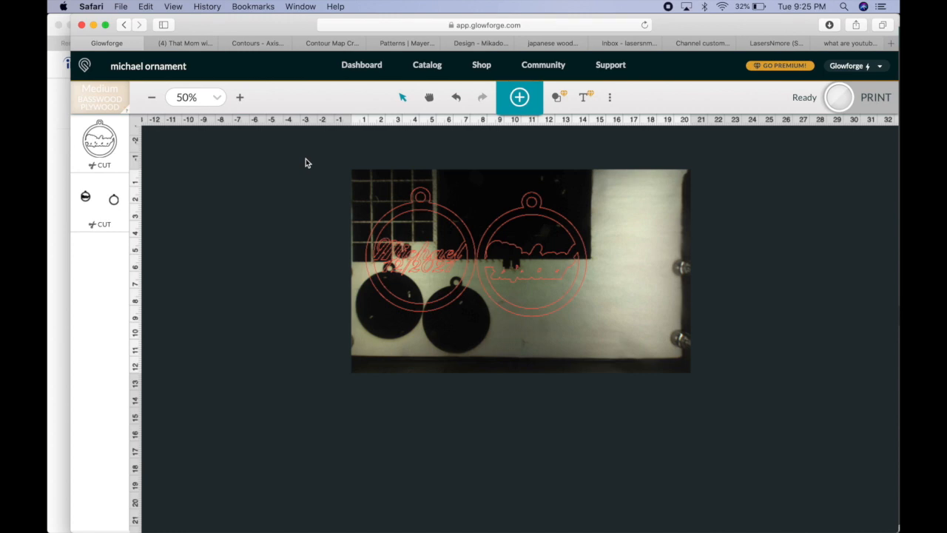
Scale both ornament layers down together to about 4.3 in wide each and place them on the uncut plywood beside the earlier cuts
left_click_drag(363, 175, 630, 335)
left_click_drag(594, 183, 538, 224)
left_click_drag(501, 249, 488, 279)
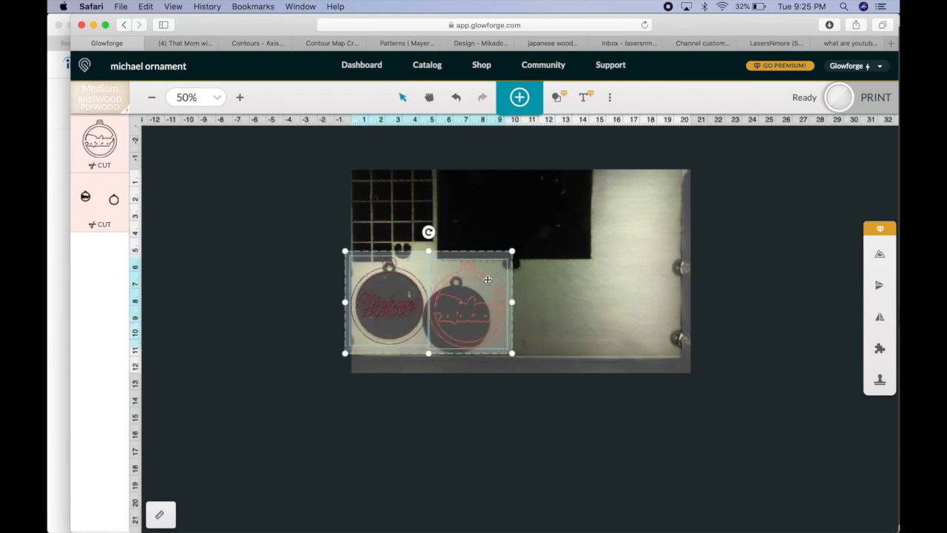
left_click(239, 97)
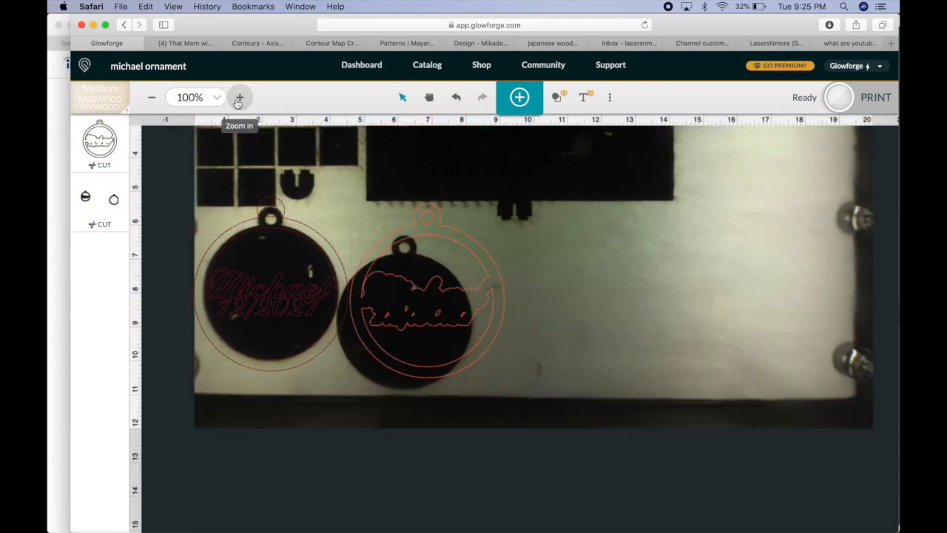
left_click_drag(194, 192, 540, 389)
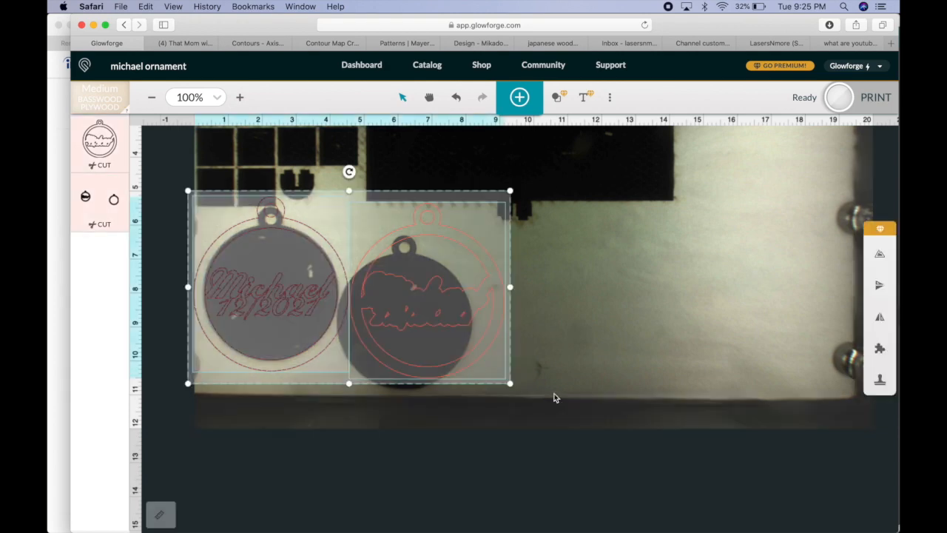
left_click_drag(511, 198, 502, 202)
left_click_drag(427, 250, 673, 259)
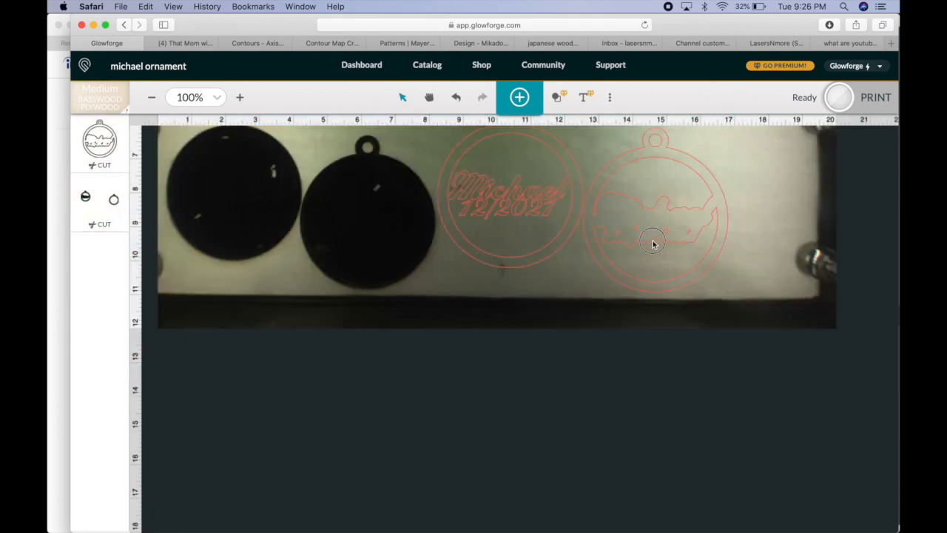
Nudge the backing layer slightly to fine-tune its position between the lettering layer and the plywood's lower edge
left_click(653, 243)
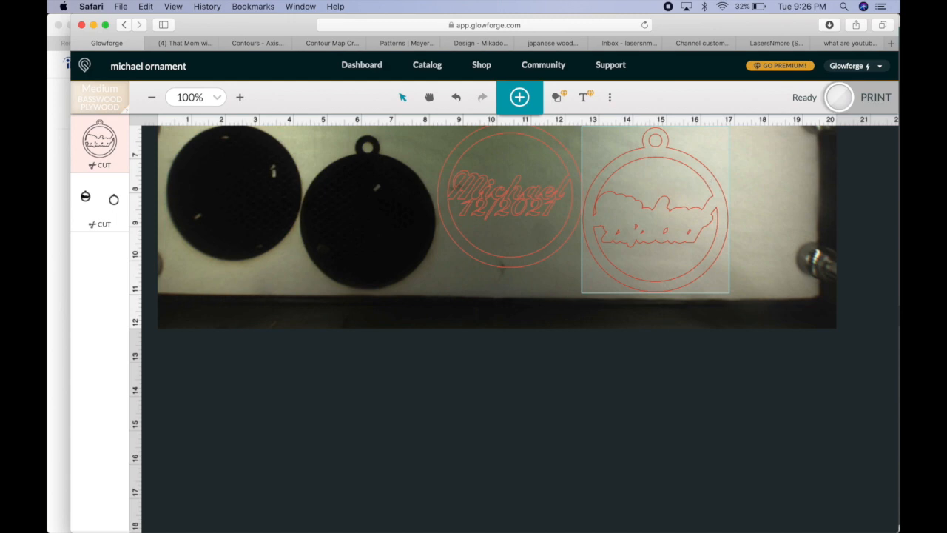
left_click(699, 164)
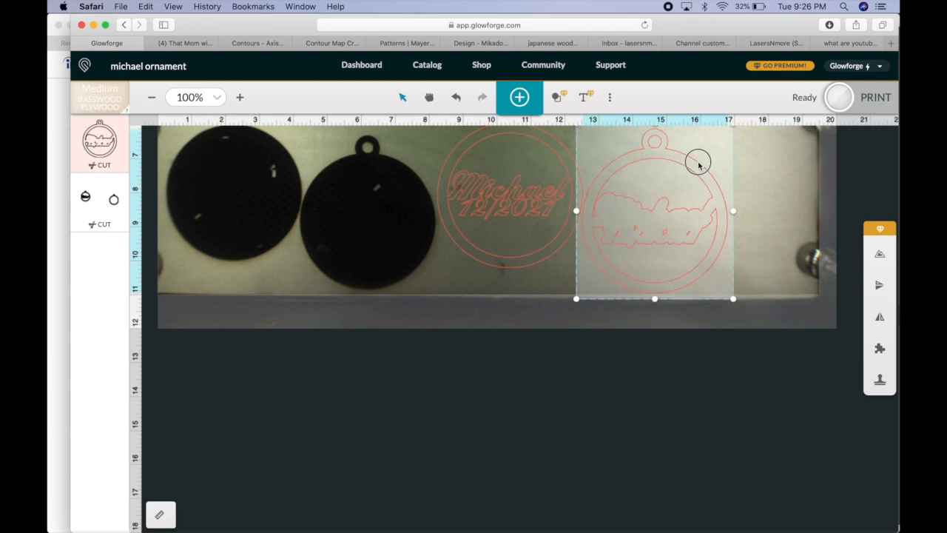
left_click(567, 398)
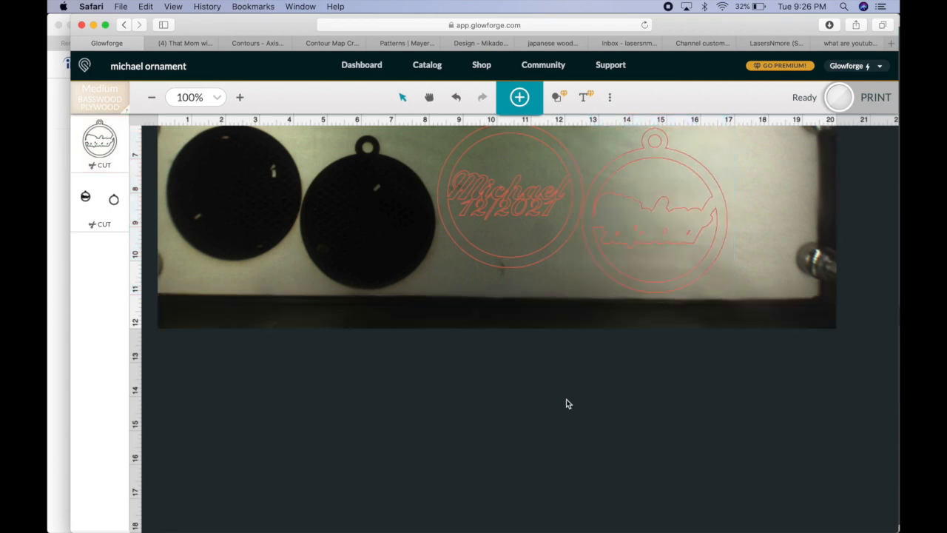
left_click(653, 294)
left_click(714, 185)
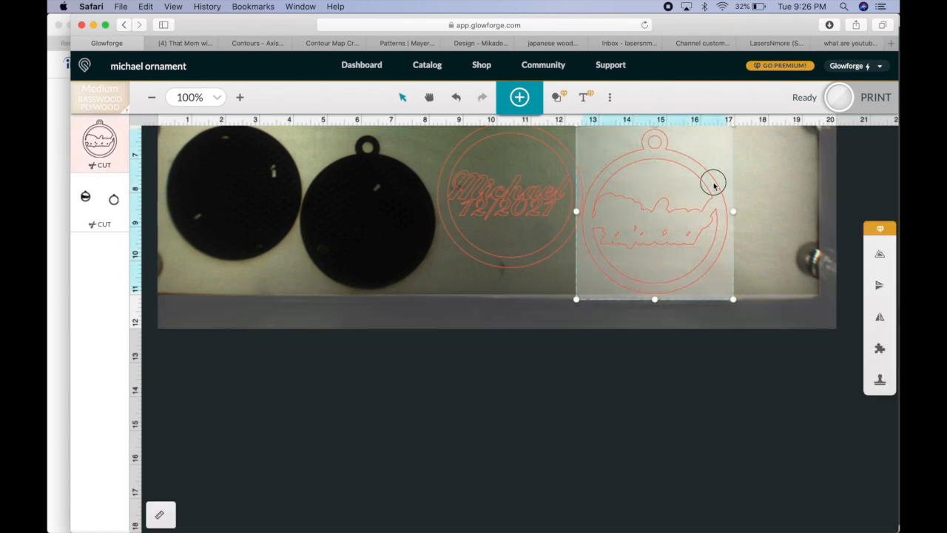
left_click(589, 426)
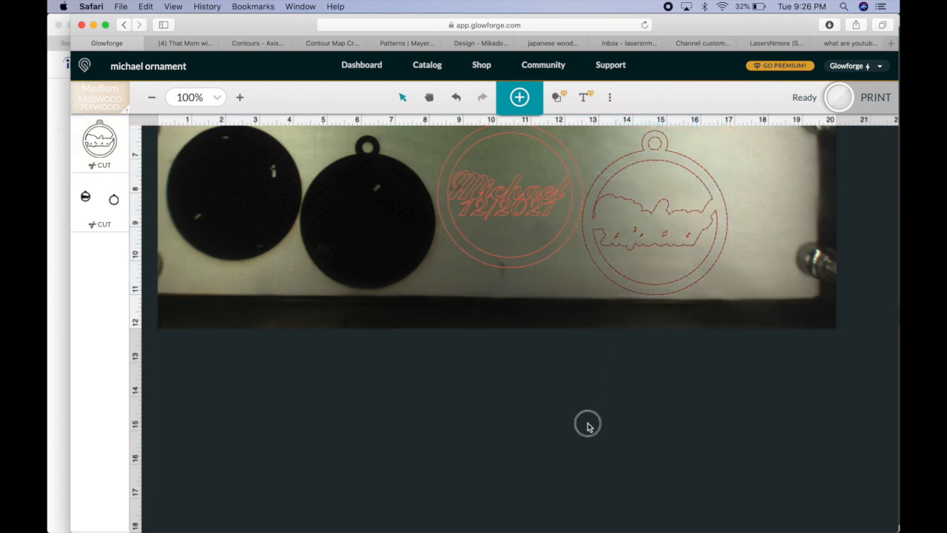
left_click(683, 281)
key("Up")
left_click(543, 373)
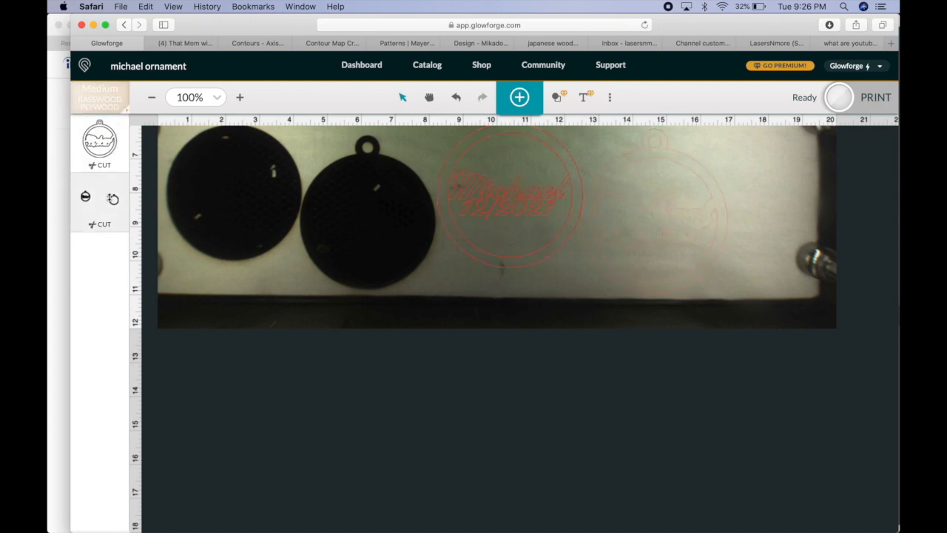
Set the backing layer to a custom cut at speed 190 and full power with one pass
left_click(112, 198)
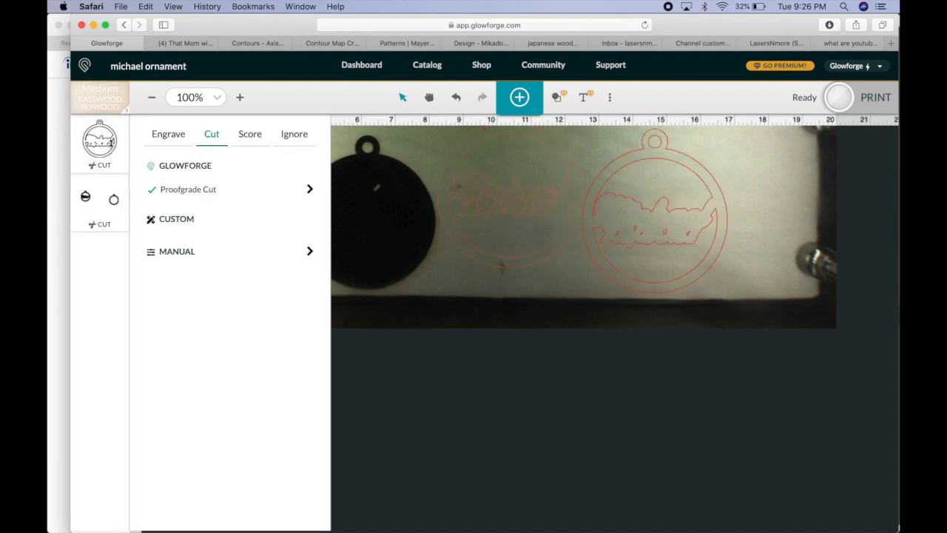
left_click(211, 133)
left_click(309, 188)
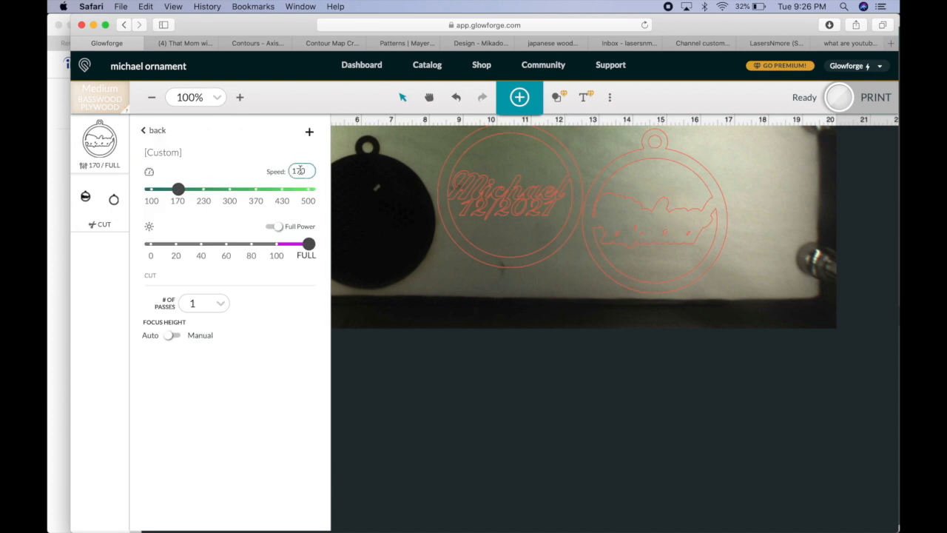
left_click(298, 171)
type("9")
left_click(611, 198)
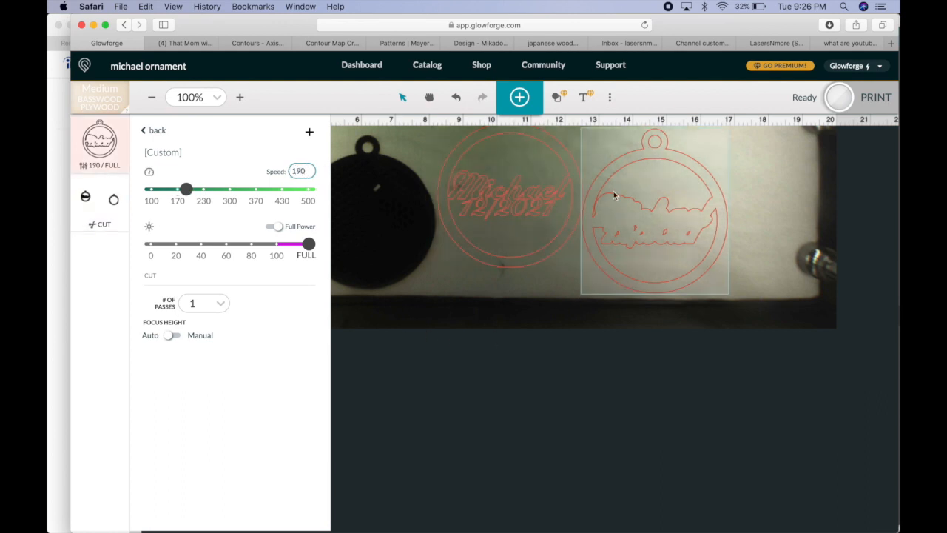
left_click(618, 177)
Set the name and date lettering layer to a custom cut at speed 190 and full power
left_click(112, 198)
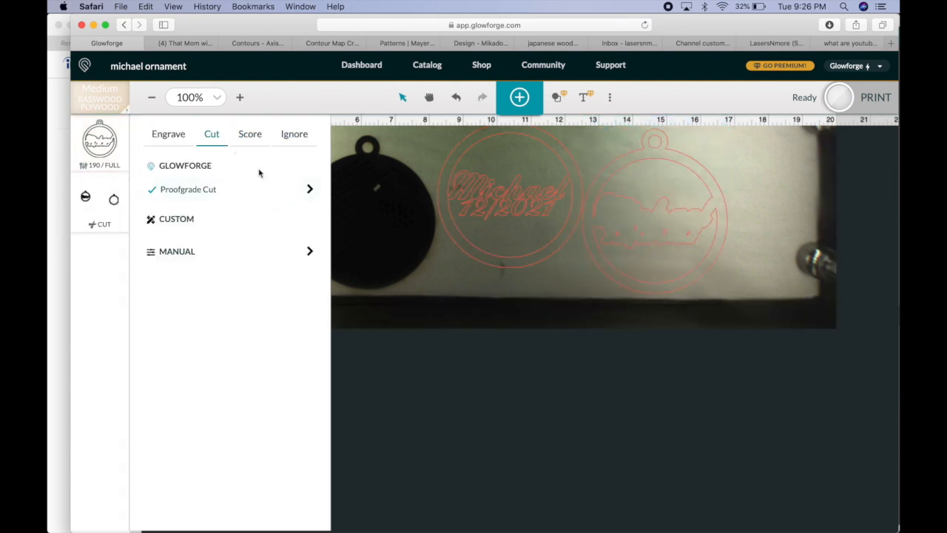
left_click(311, 191)
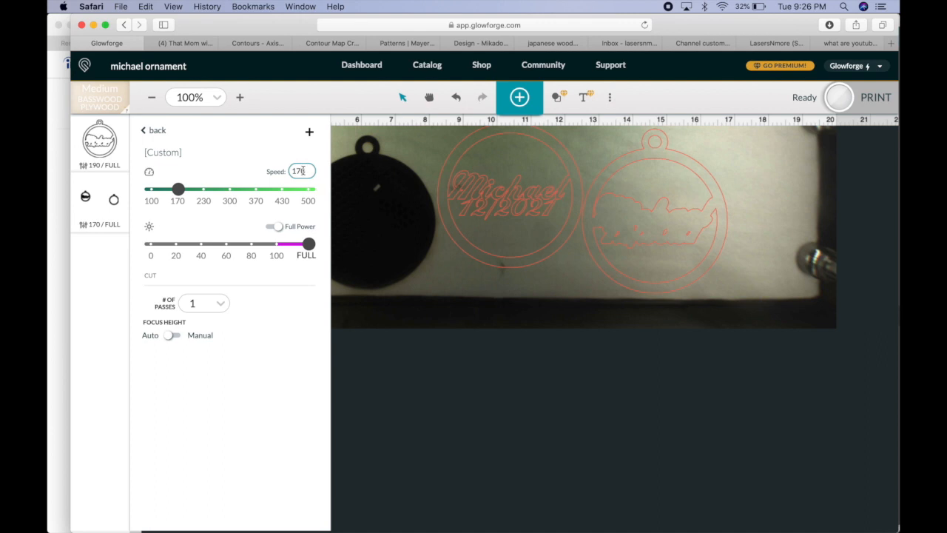
left_click(301, 170)
left_click(568, 267)
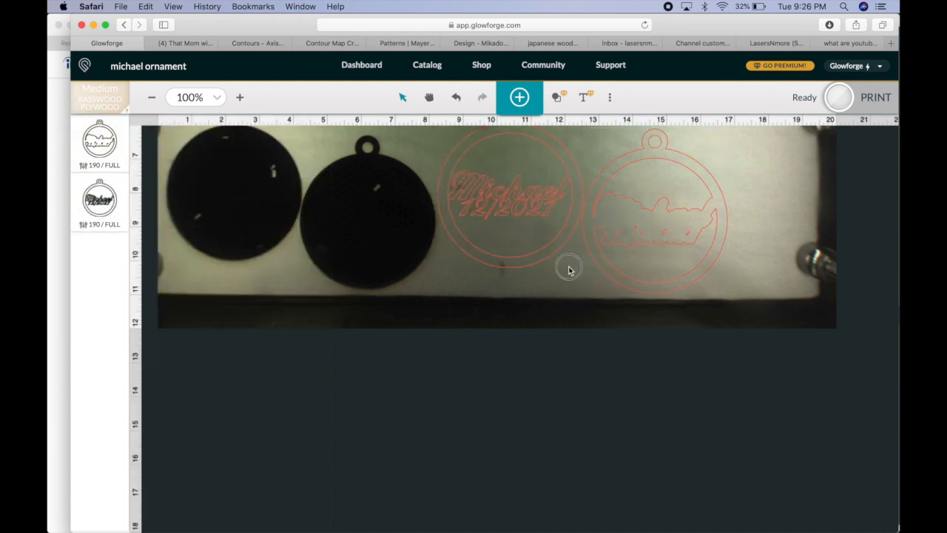
Check the placement of both layers on the plywood and send the ornament design to print
left_click(382, 239)
left_click(607, 283)
scroll(606, 282, "left", 3)
scroll(606, 282, "down", 1)
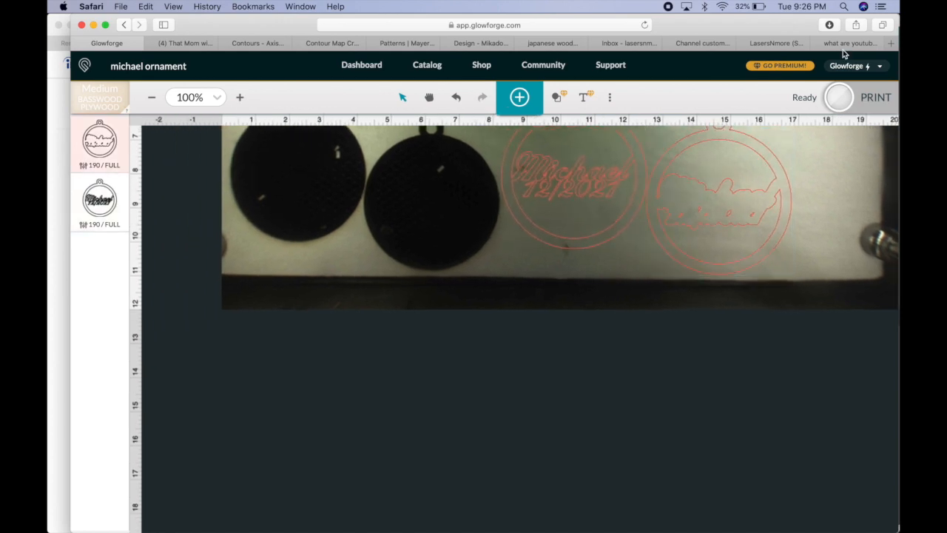
left_click(847, 102)
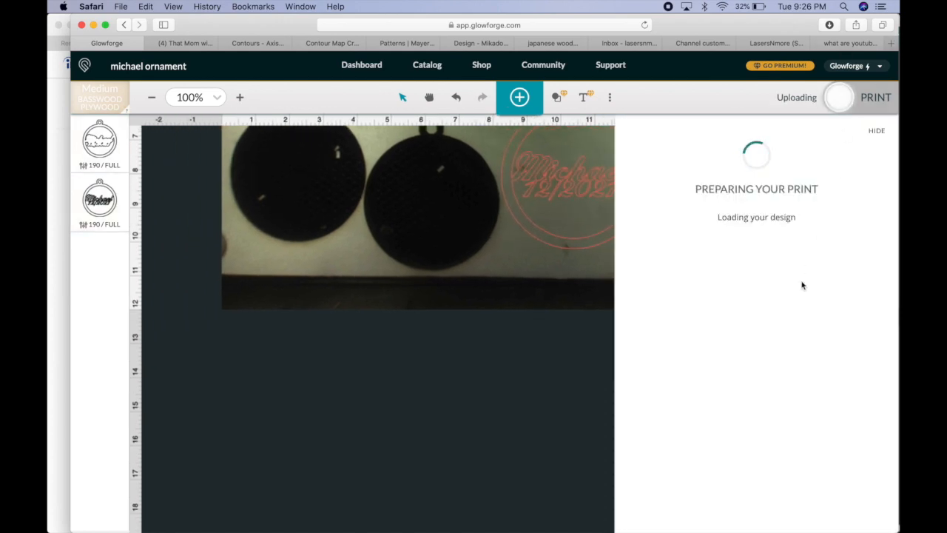